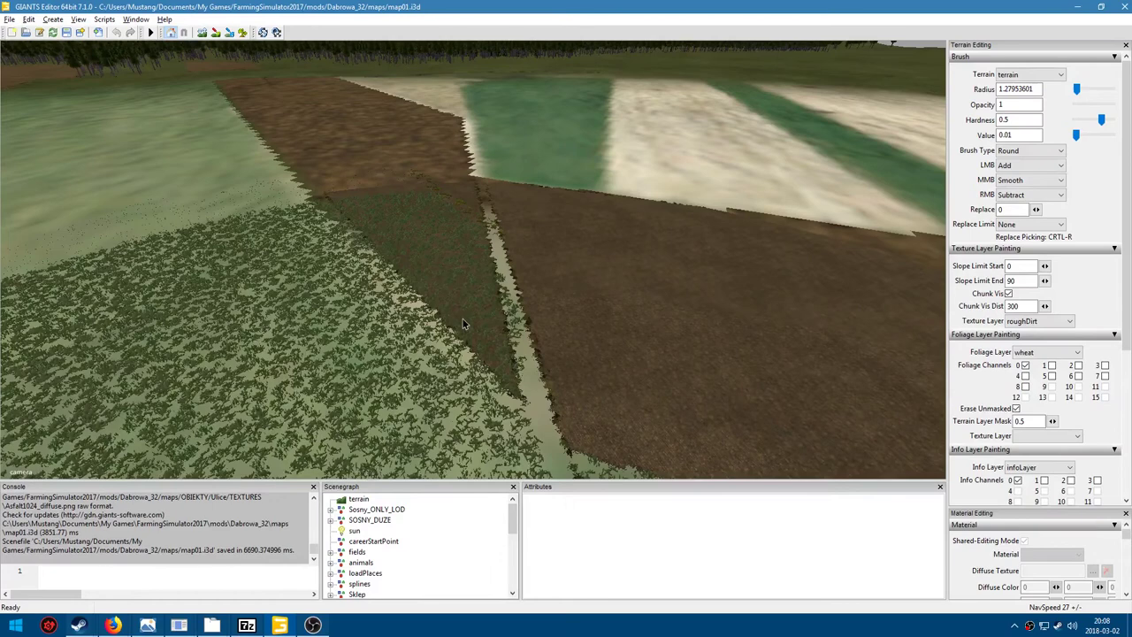
Orbit and zoom the editor view to inspect the crossing grass strips.
scroll(579, 334, up, 5)
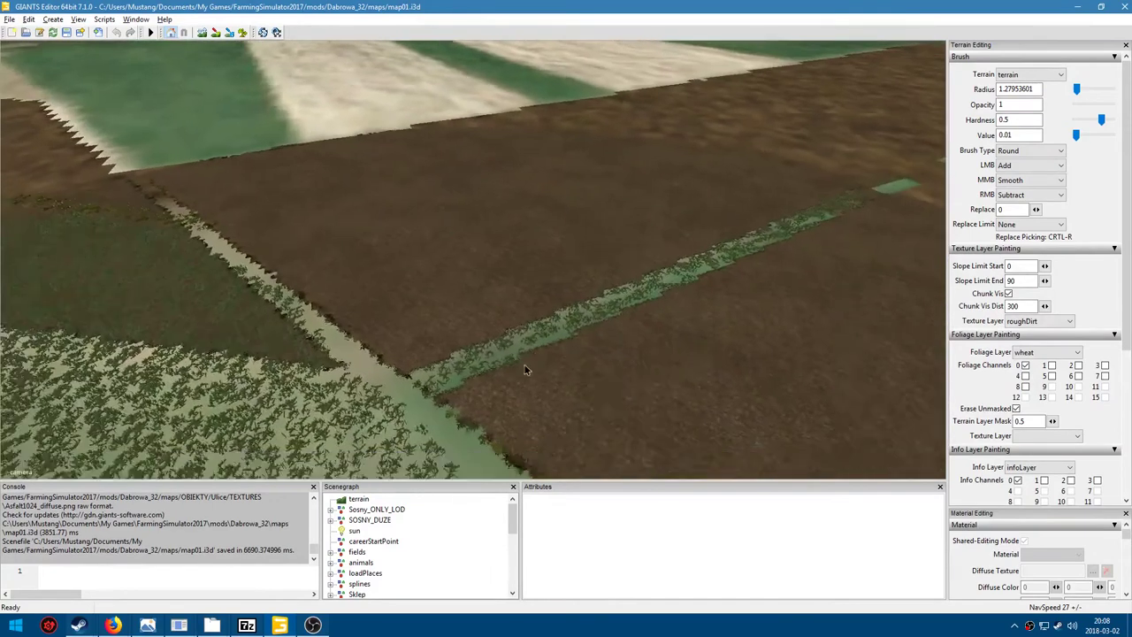
mouse_move(674, 309)
mouse_down()
mouse_move(513, 341)
mouse_move(563, 264)
mouse_move(543, 214)
mouse_up()
scroll(539, 230, up, 2)
scroll(534, 246, up, 2)
scroll(521, 244, up, 3)
scroll(511, 248, down, 2)
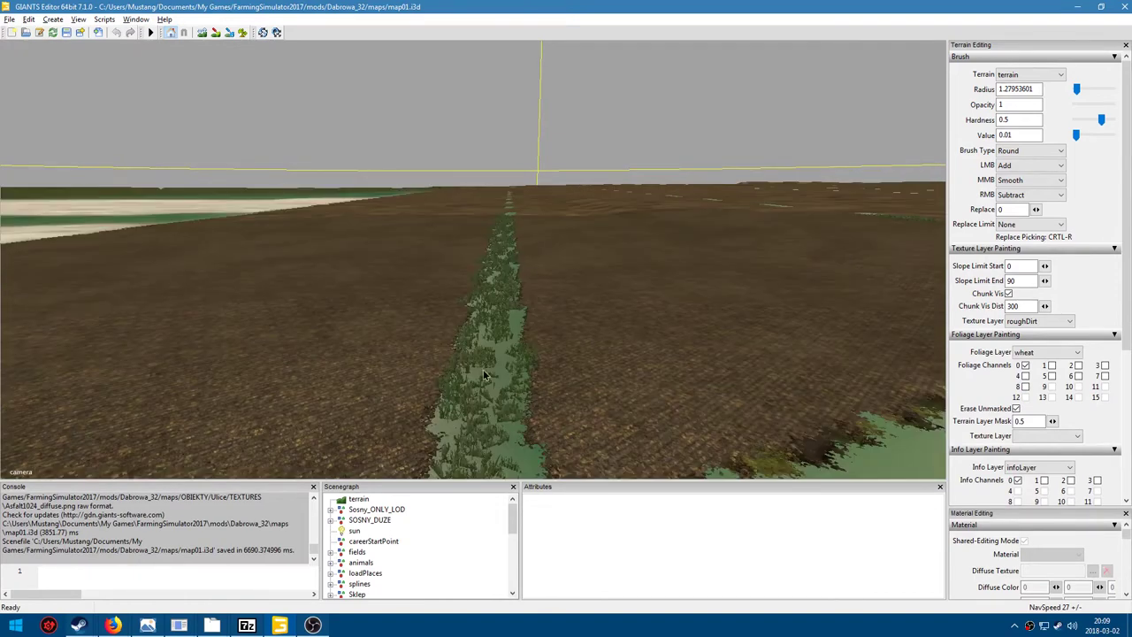
scroll(508, 327, down, 2)
scroll(518, 301, up, 2)
scroll(529, 270, down, 2)
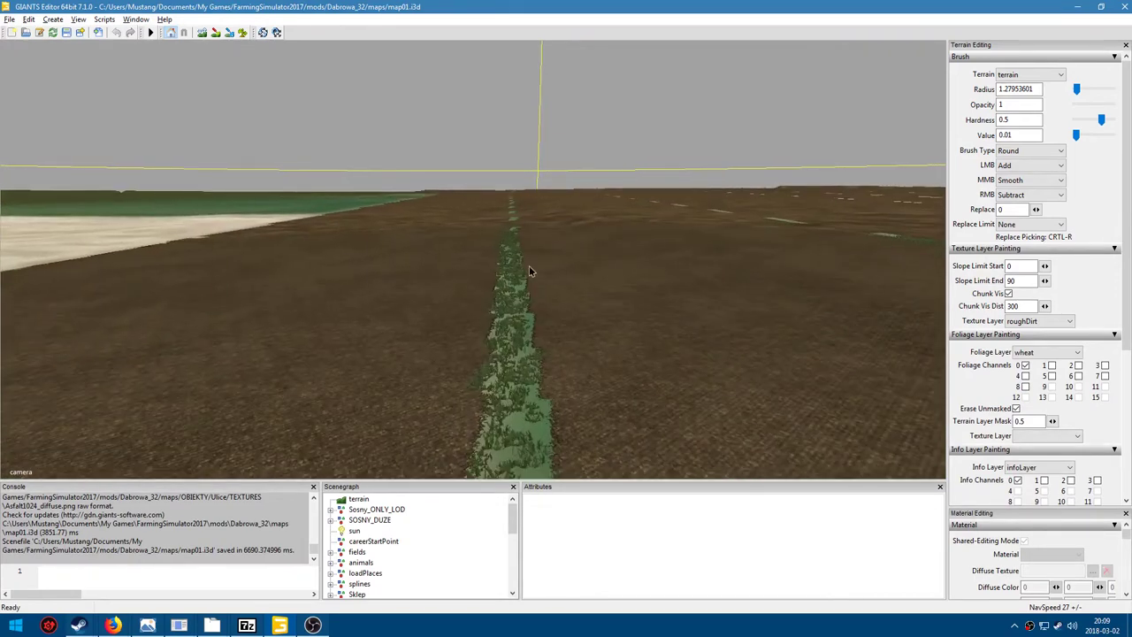
scroll(569, 227, up, 2)
scroll(557, 258, down, 2)
drag(557, 257, 631, 297)
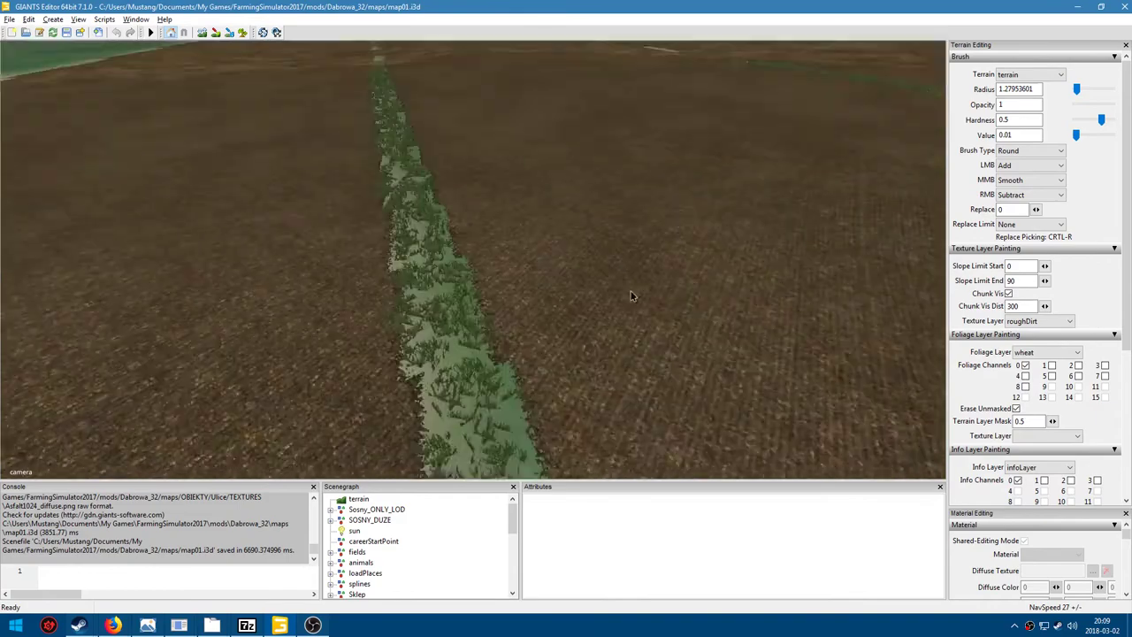
scroll(630, 296, up, 2)
drag(568, 337, 465, 420)
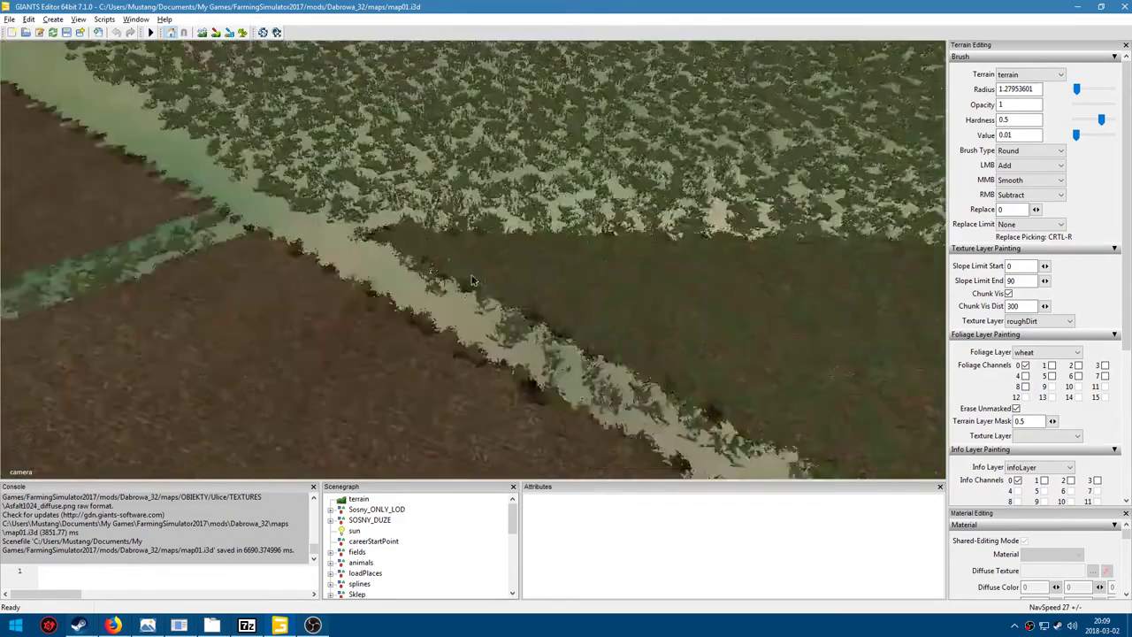
mouse_move(354, 245)
mouse_down()
mouse_move(449, 200)
mouse_move(283, 320)
mouse_move(405, 304)
mouse_move(459, 272)
mouse_up()
scroll(449, 199, up, 3)
scroll(283, 320, down, 5)
In Firefox, log in to the GIANTS Developer Network.
click(1080, 6)
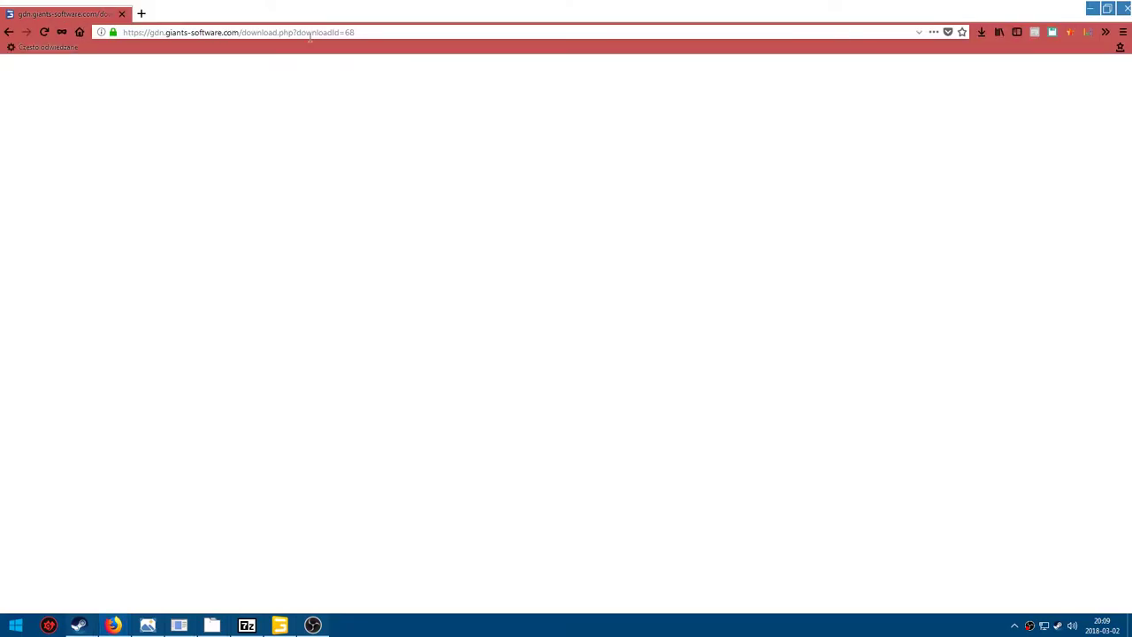
click(310, 33)
key(Return)
click(8, 33)
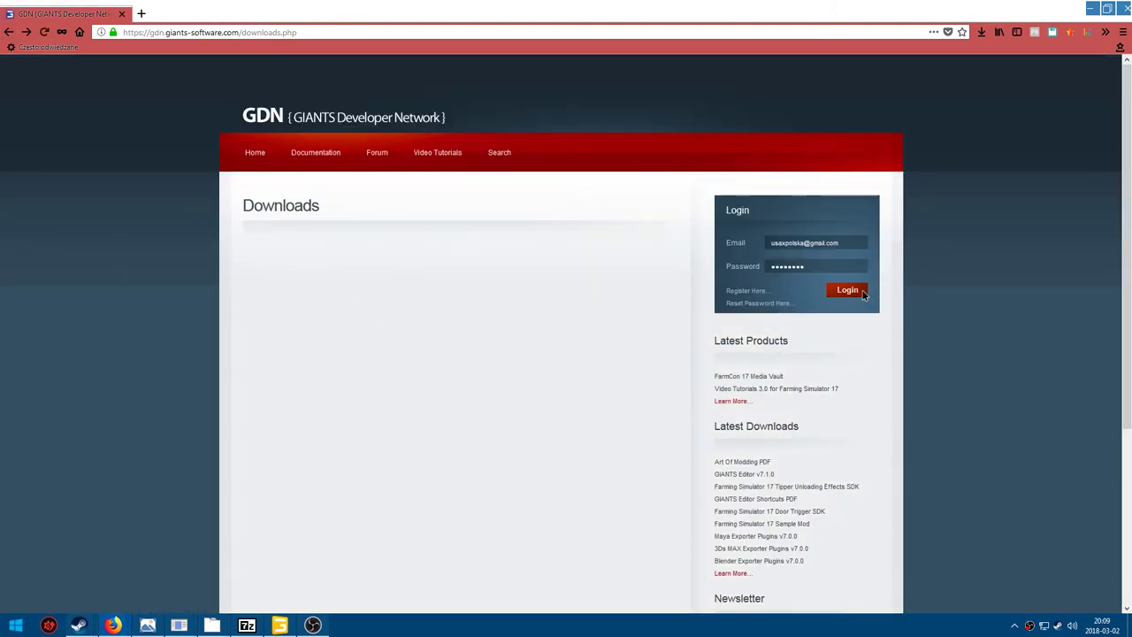
click(847, 290)
Download and save the GRLE Converter v7.0.1 zip from the Downloads page.
click(508, 157)
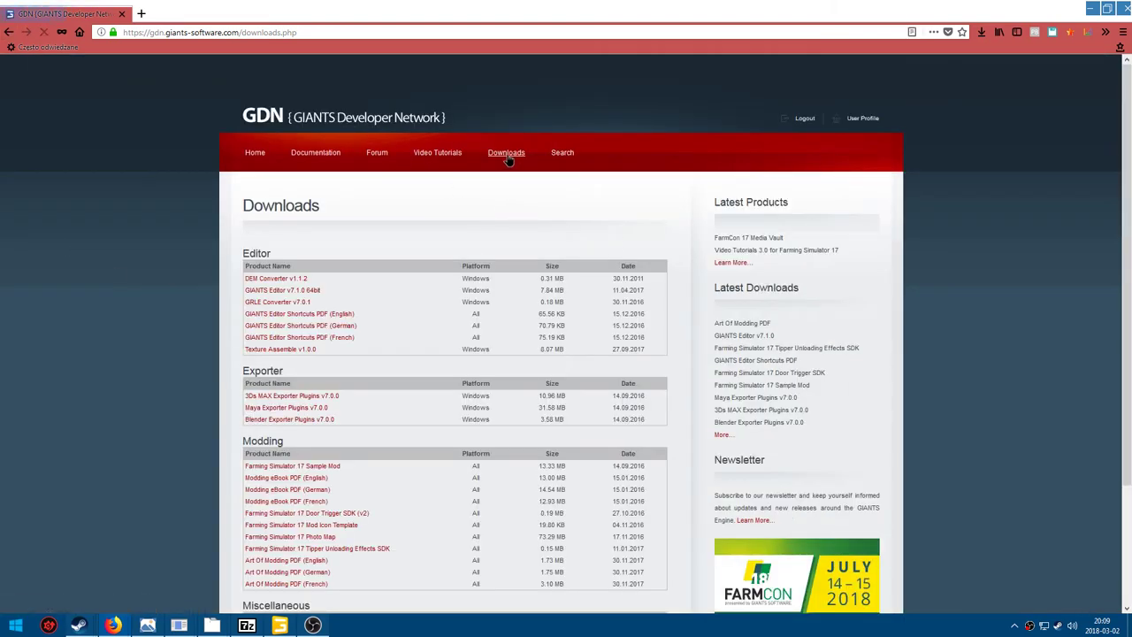
click(262, 305)
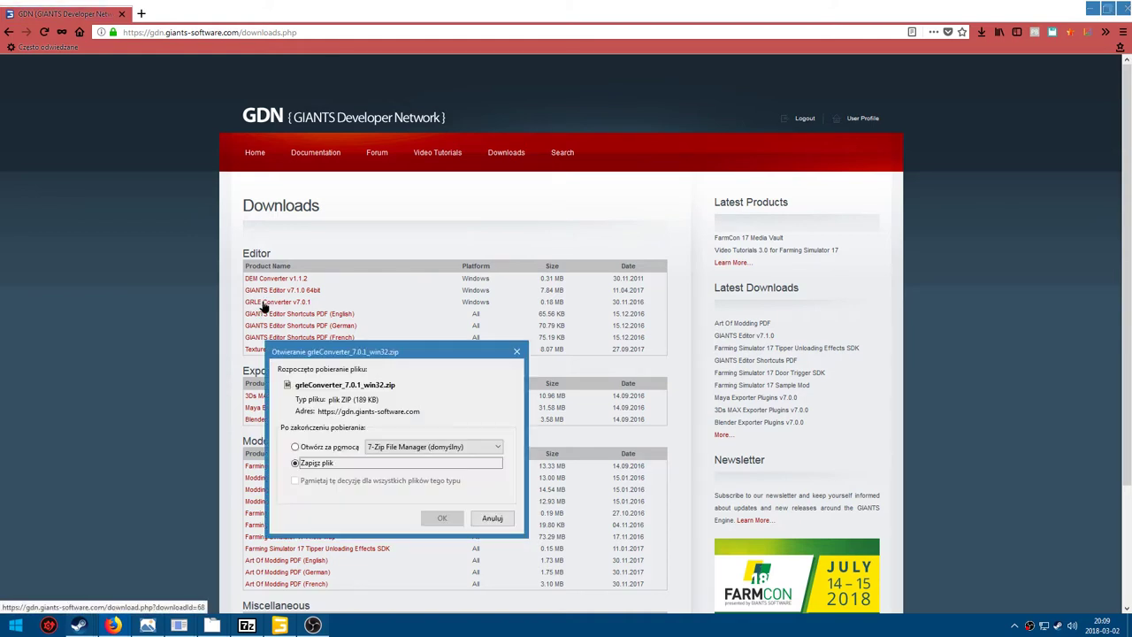
click(437, 519)
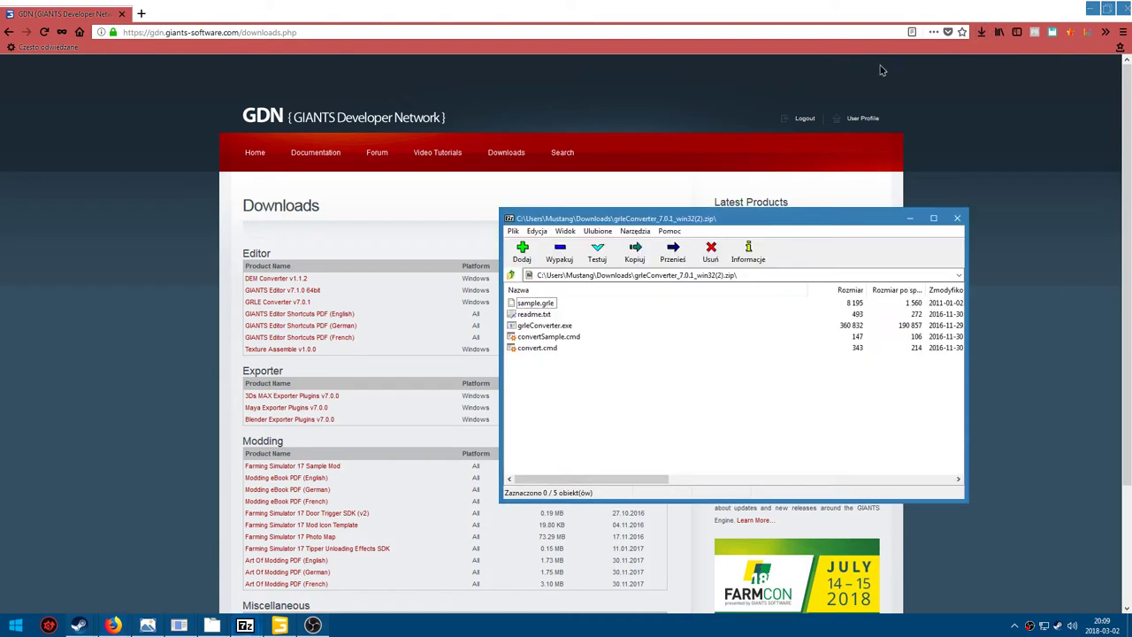
In the GRLE folder, delete the old cultivator_density files and fruit_density.gdm.
drag(638, 375, 510, 300)
click(212, 625)
double_click(161, 92)
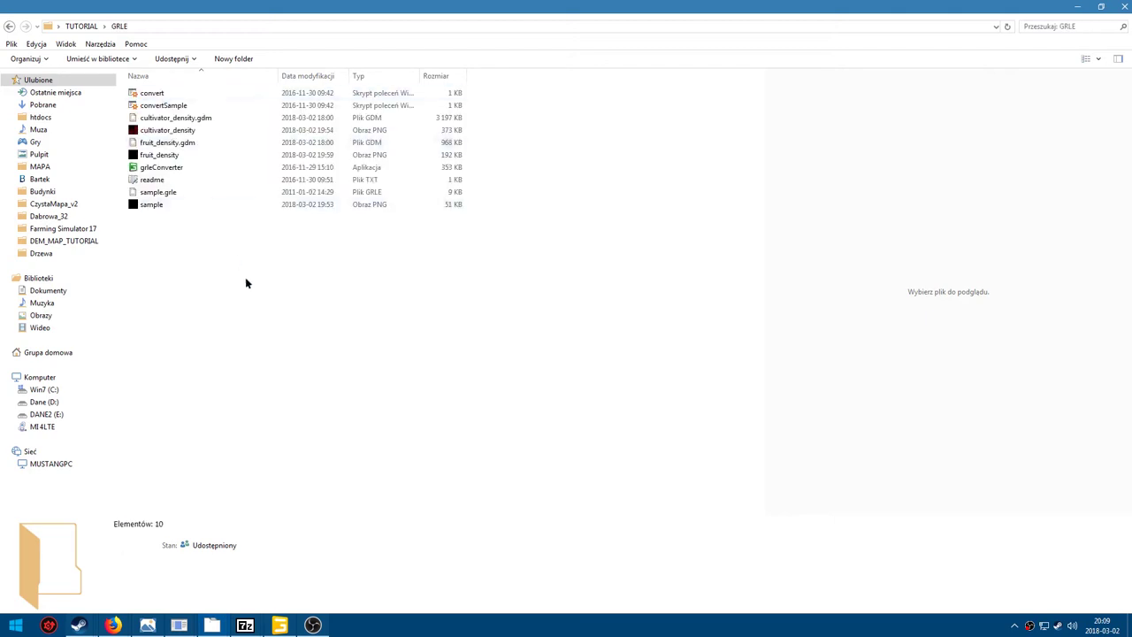
click(164, 130)
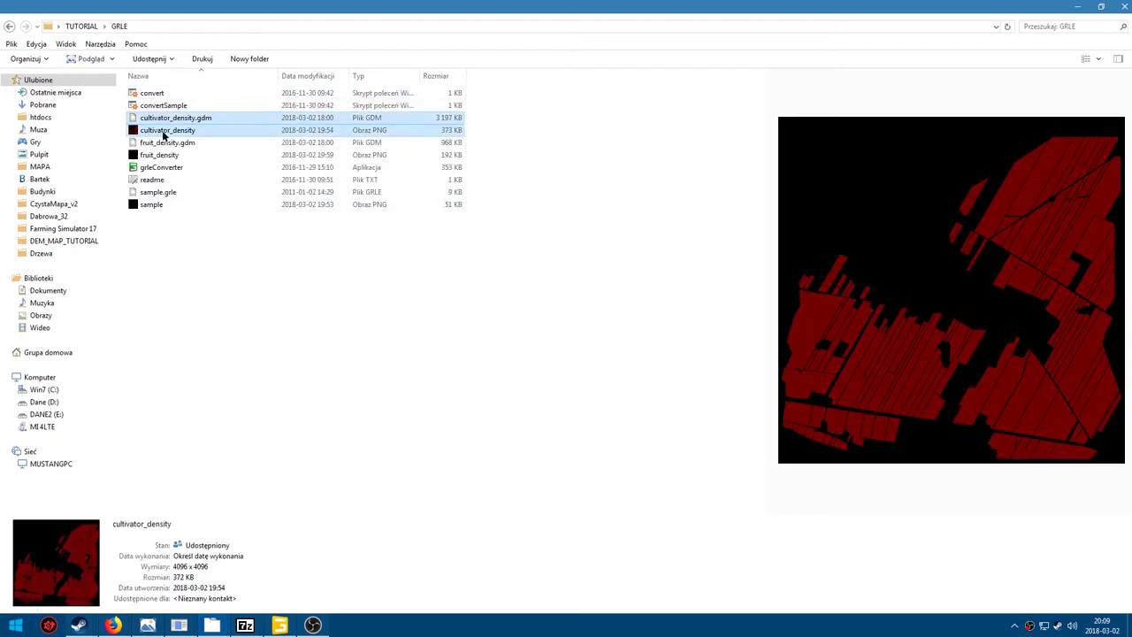
ctrl+click(159, 145)
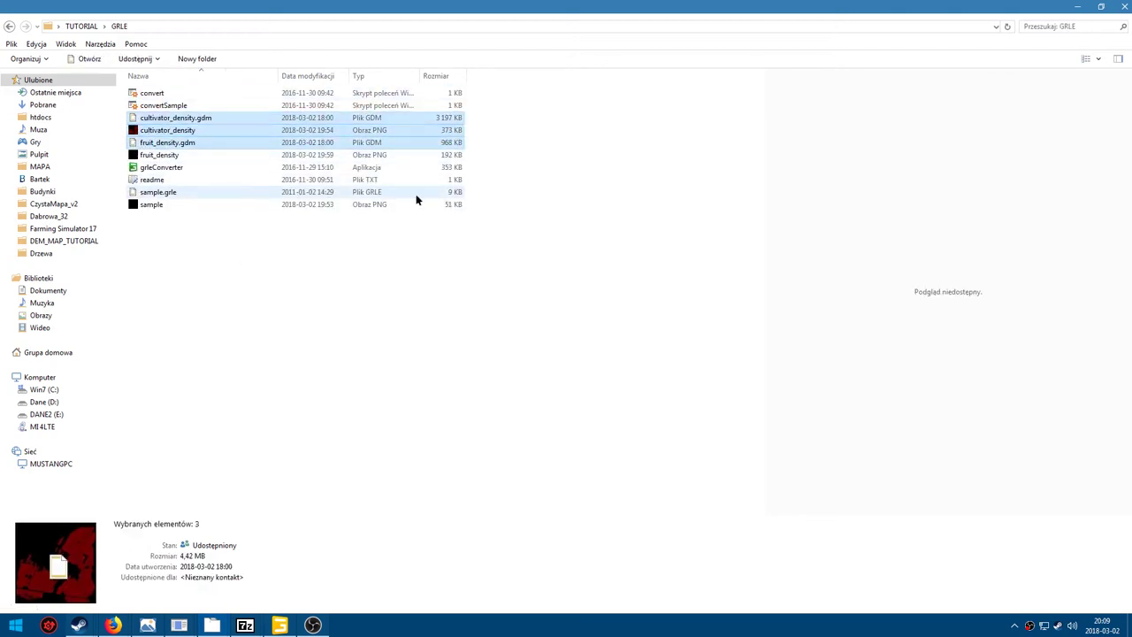
key(Delete)
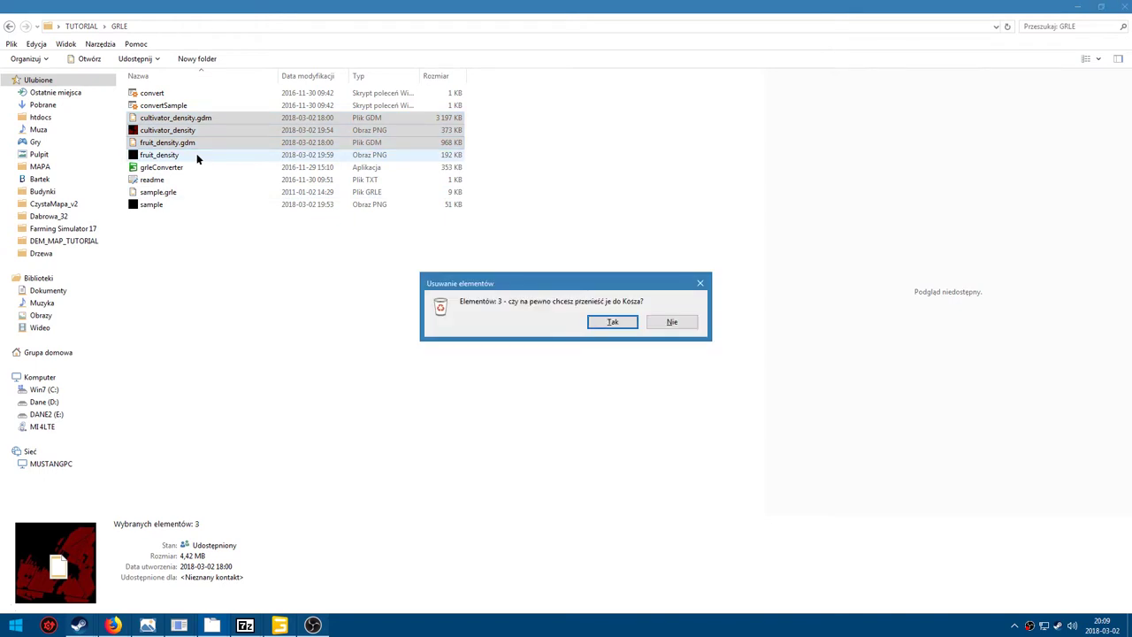
key(Return)
Delete the old fruit_density image, then bring up the map01 folder window.
click(162, 123)
key(Delete)
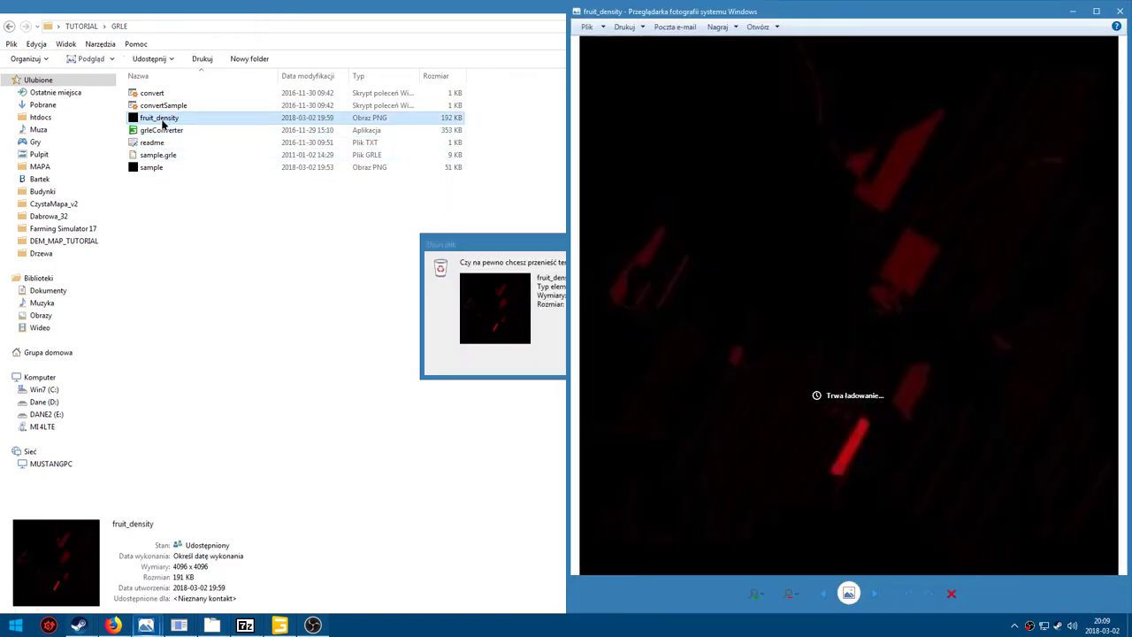
click(1120, 11)
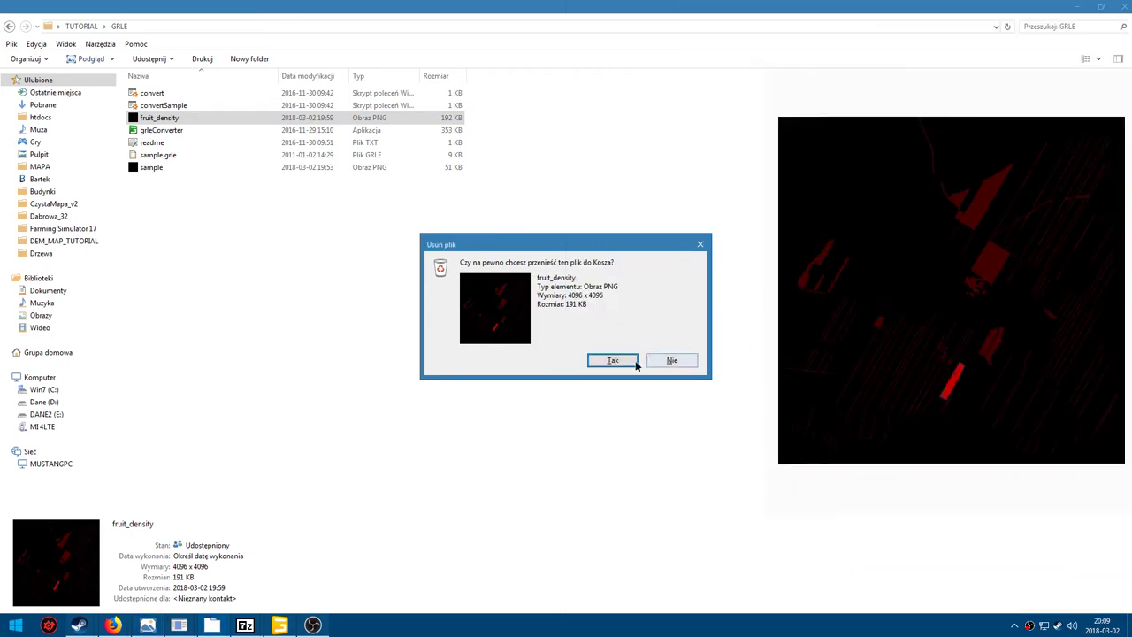
key(Return)
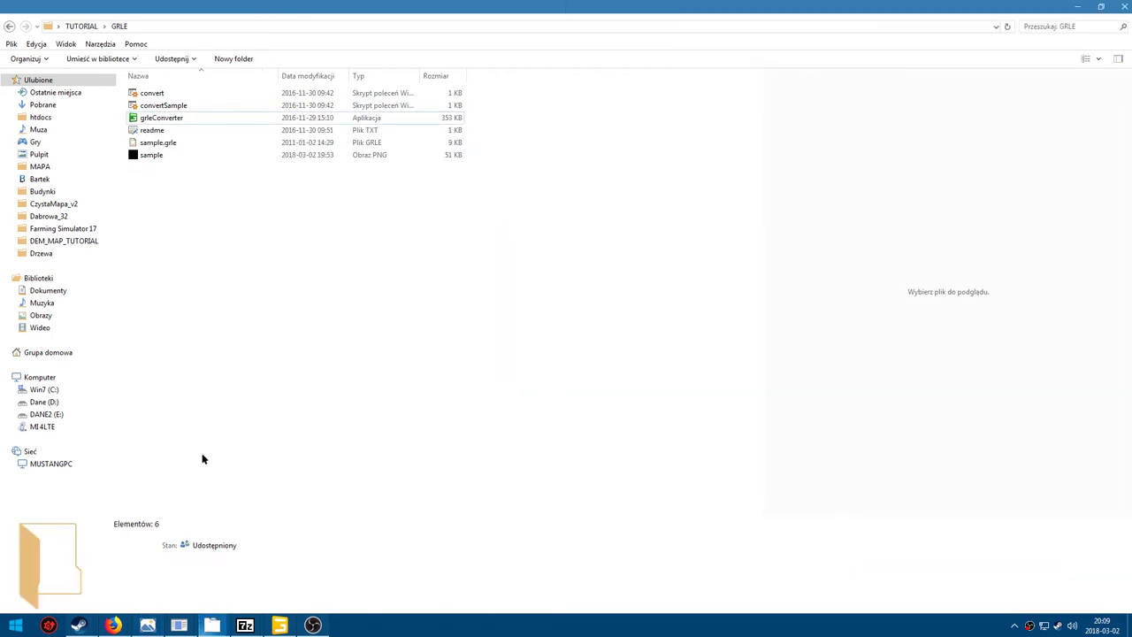
drag(190, 246, 121, 84)
click(191, 313)
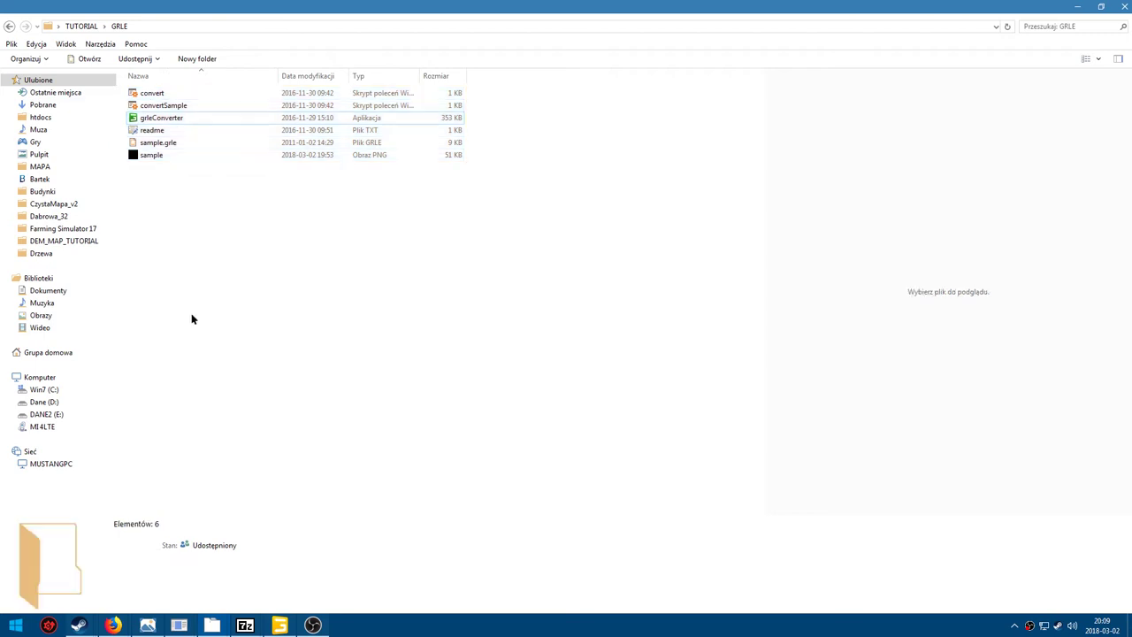
click(212, 625)
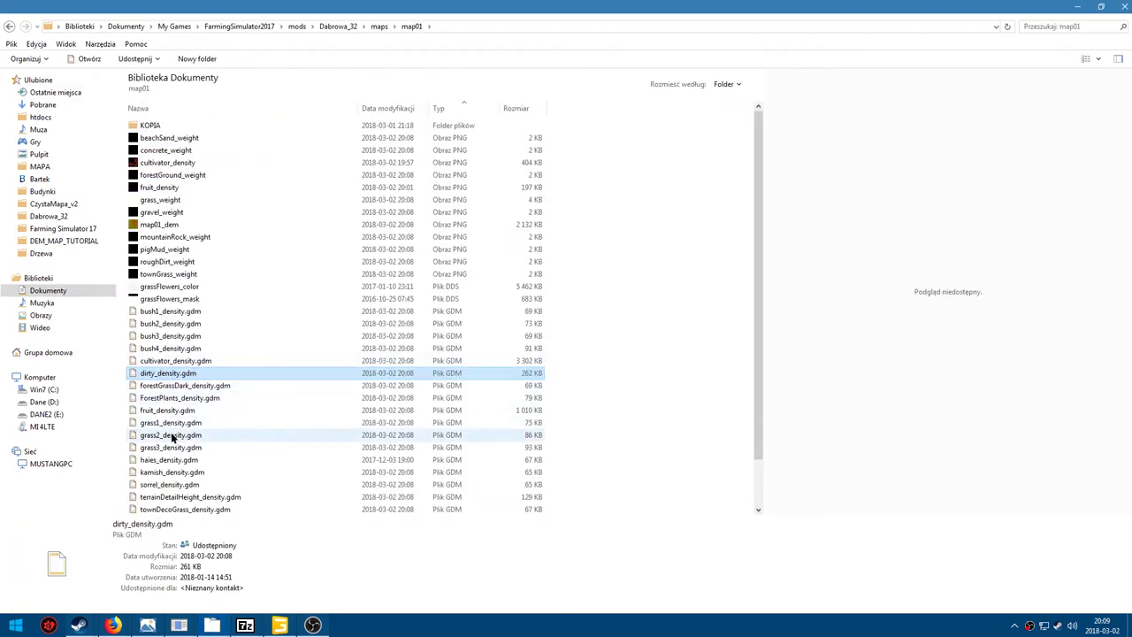
Copy fruit_density.gdm and cultivator_density.gdm from map01 into GRLE, then select both.
scroll(171, 432, down, 1)
click(172, 385)
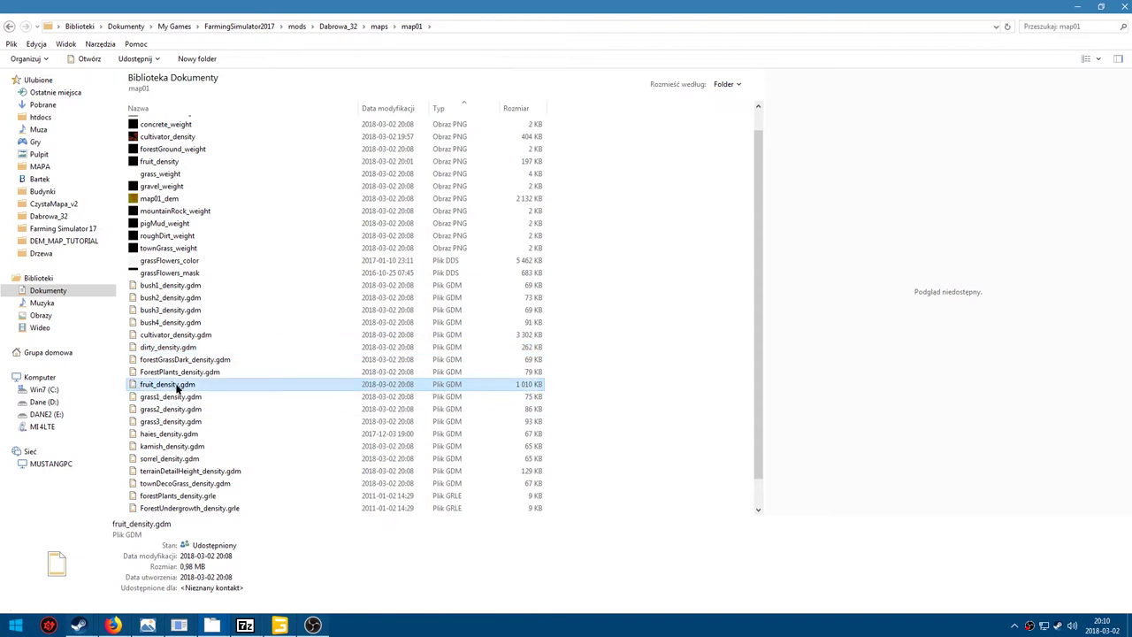
ctrl+click(182, 337)
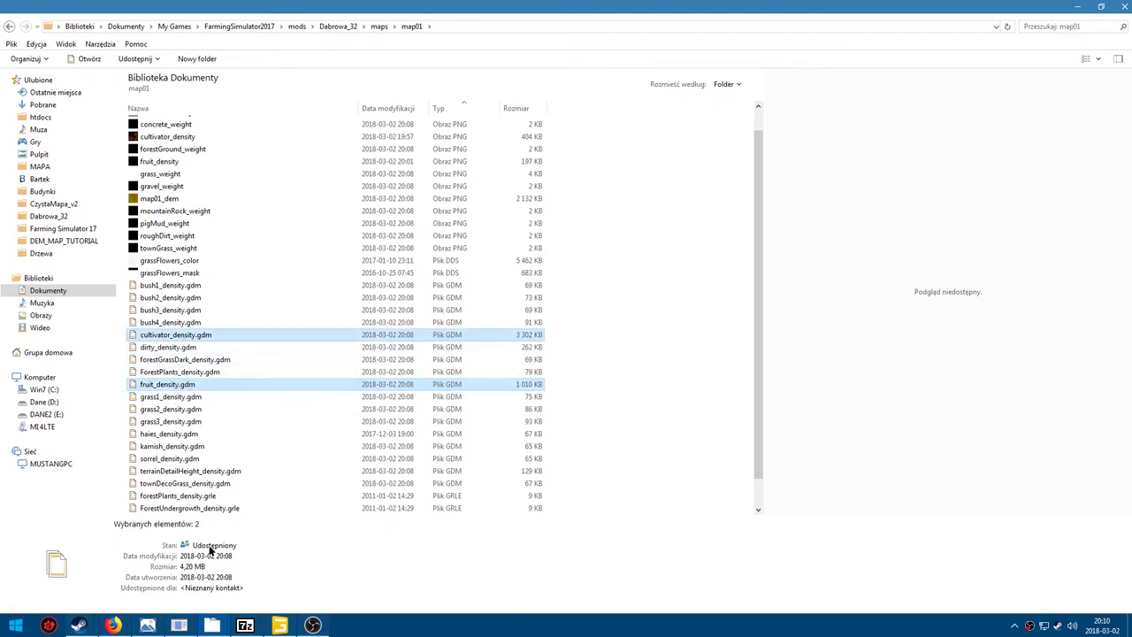
click(212, 625)
key(ctrl+v)
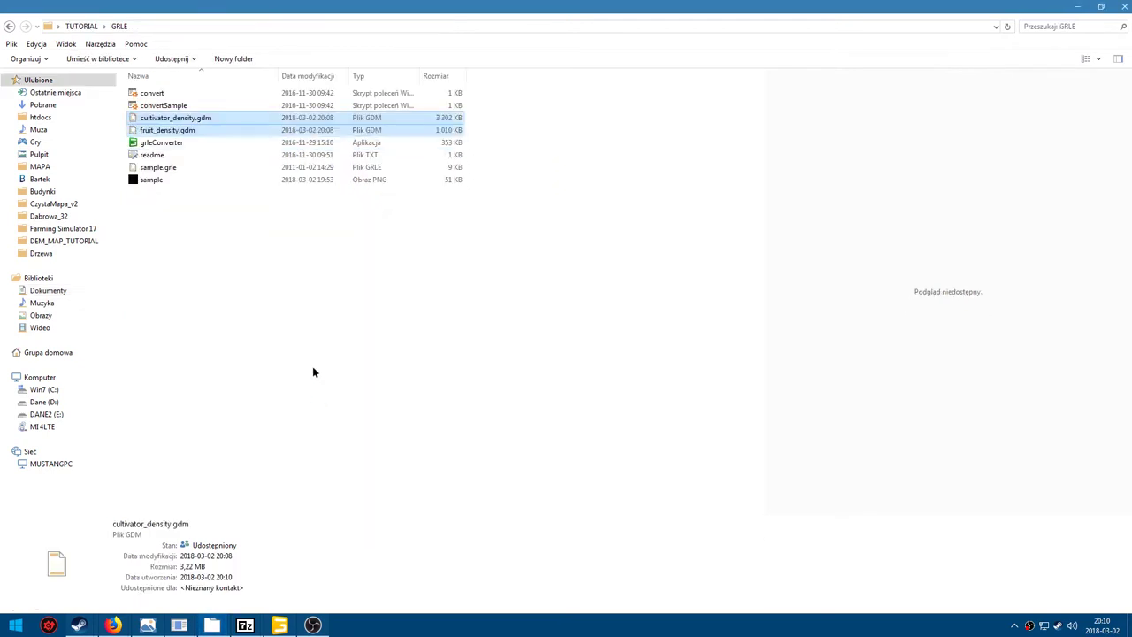
click(281, 464)
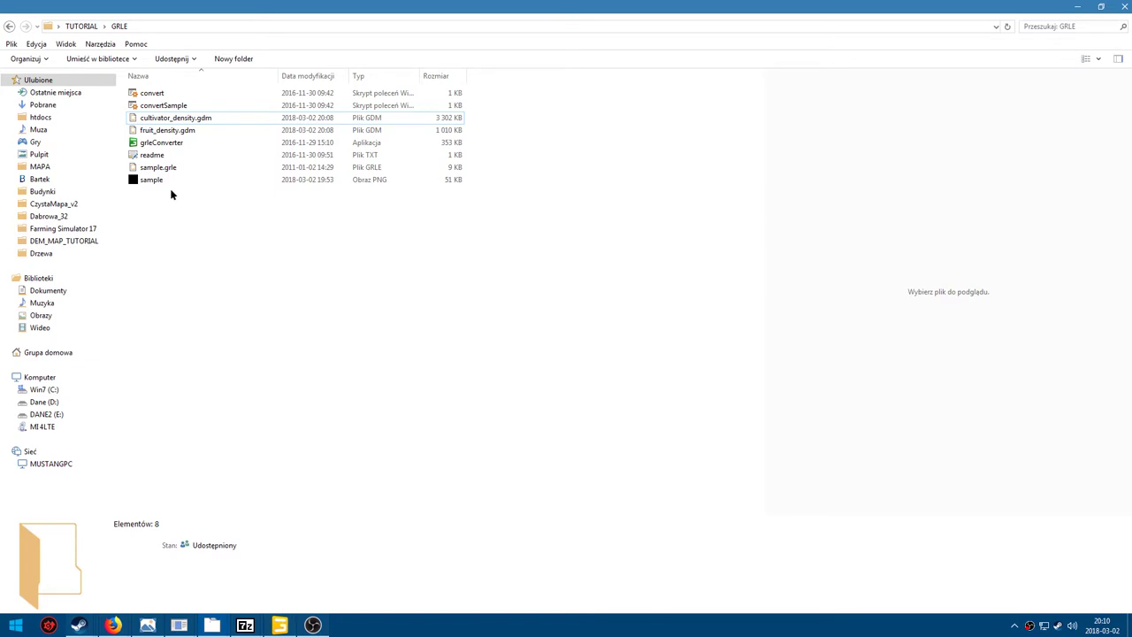
click(162, 120)
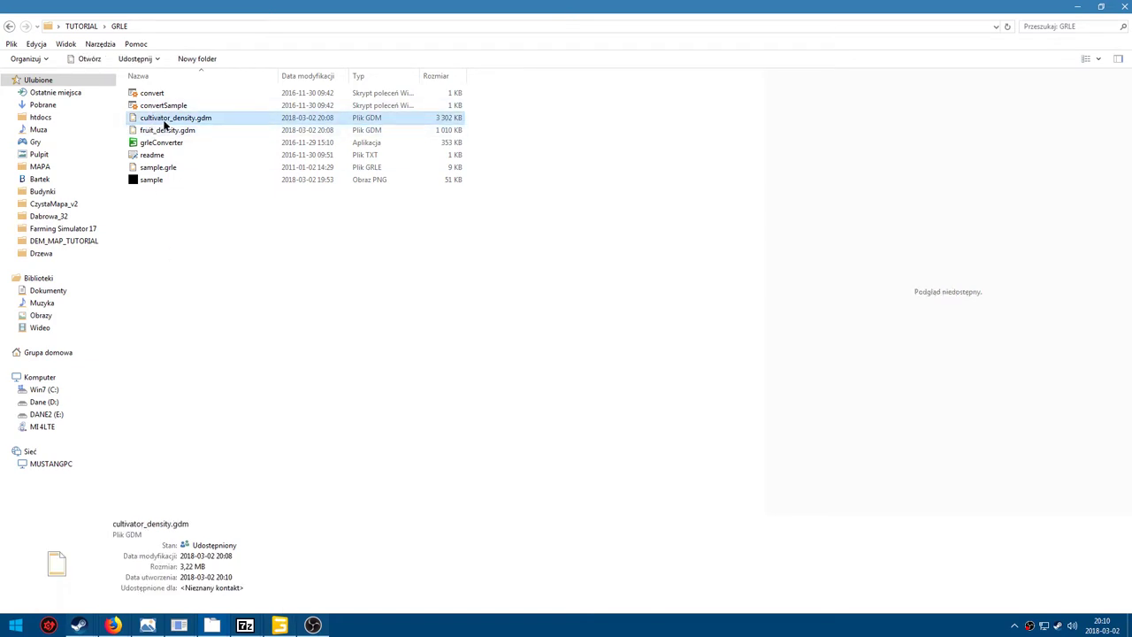
ctrl+click(172, 132)
Convert fruit_density.gdm and cultivator_density.gdm into PNG images with the GRLE converter.
drag(173, 130, 155, 94)
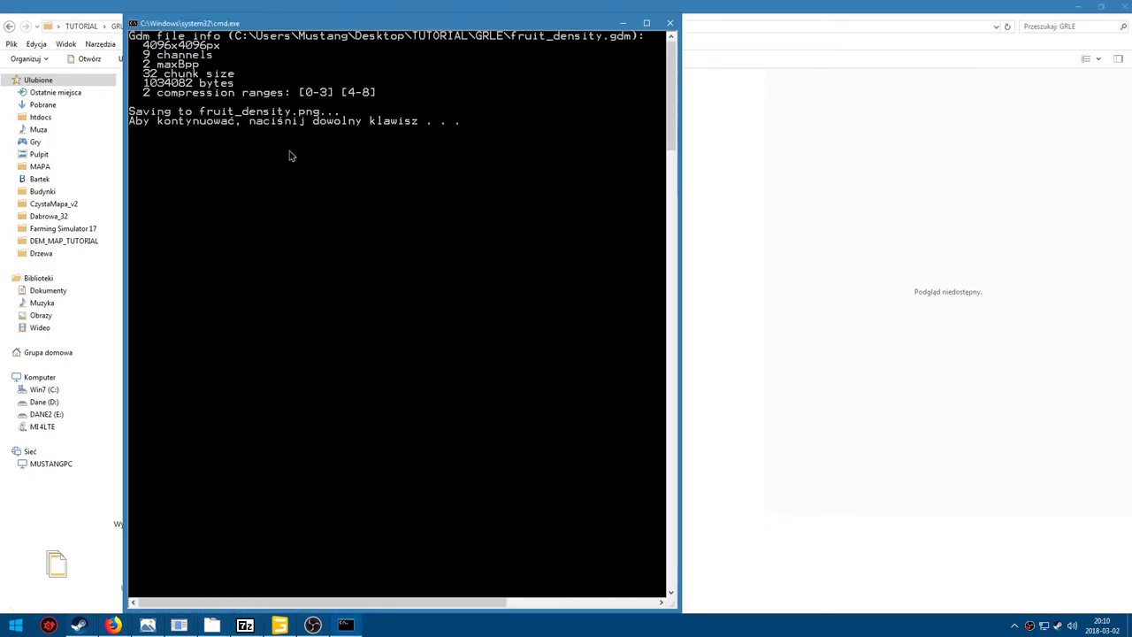
key(Return)
click(159, 142)
click(157, 119)
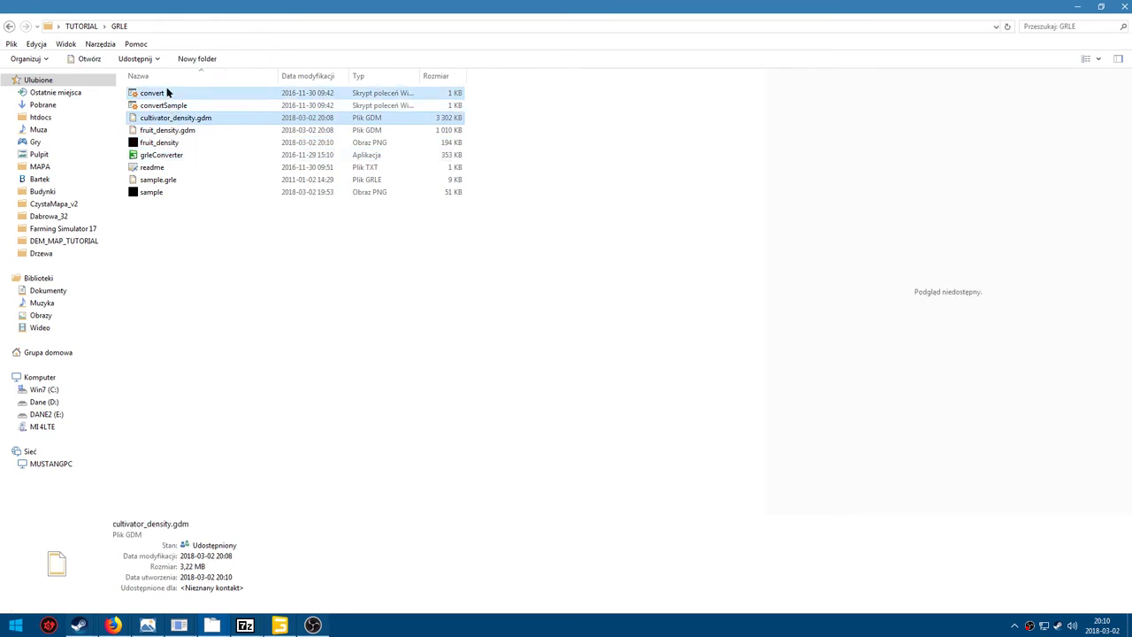
drag(173, 118, 152, 92)
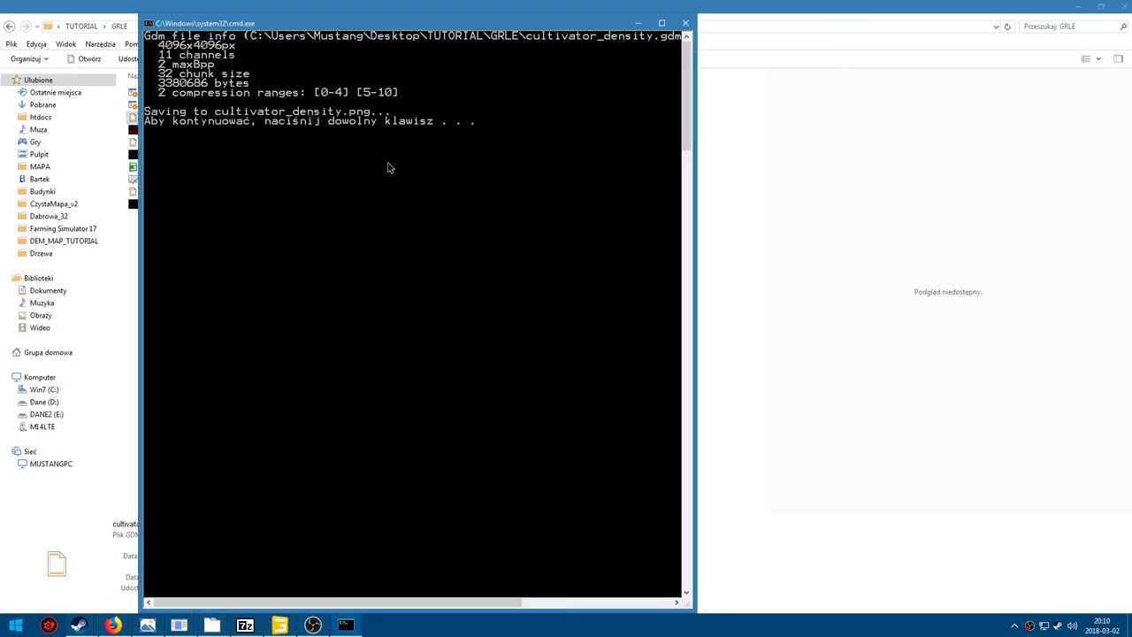
key(Return)
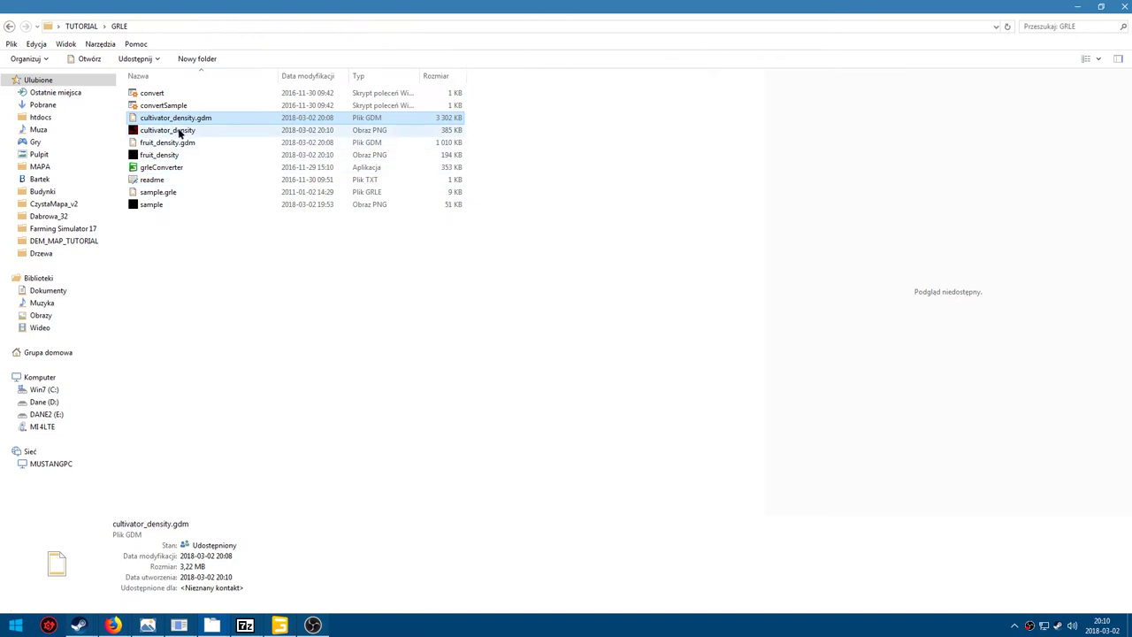
Paste both density PNGs into TUTORIAL, preview cultivator_density, and return to GIANTS Editor.
click(177, 131)
ctrl+click(167, 156)
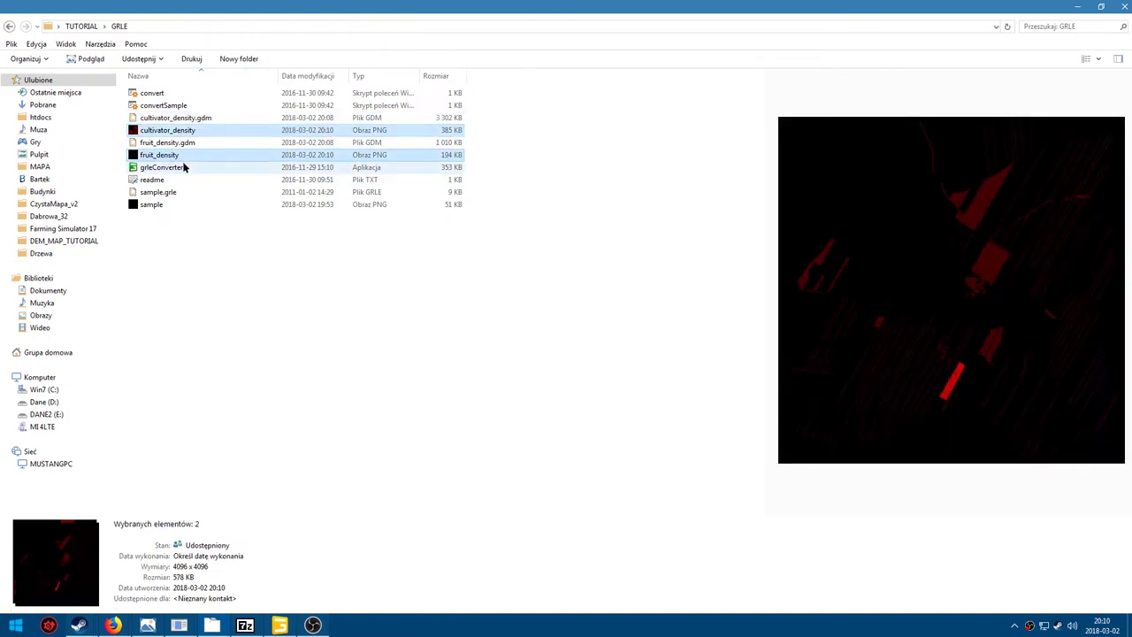
click(84, 26)
key(ctrl+v)
click(255, 256)
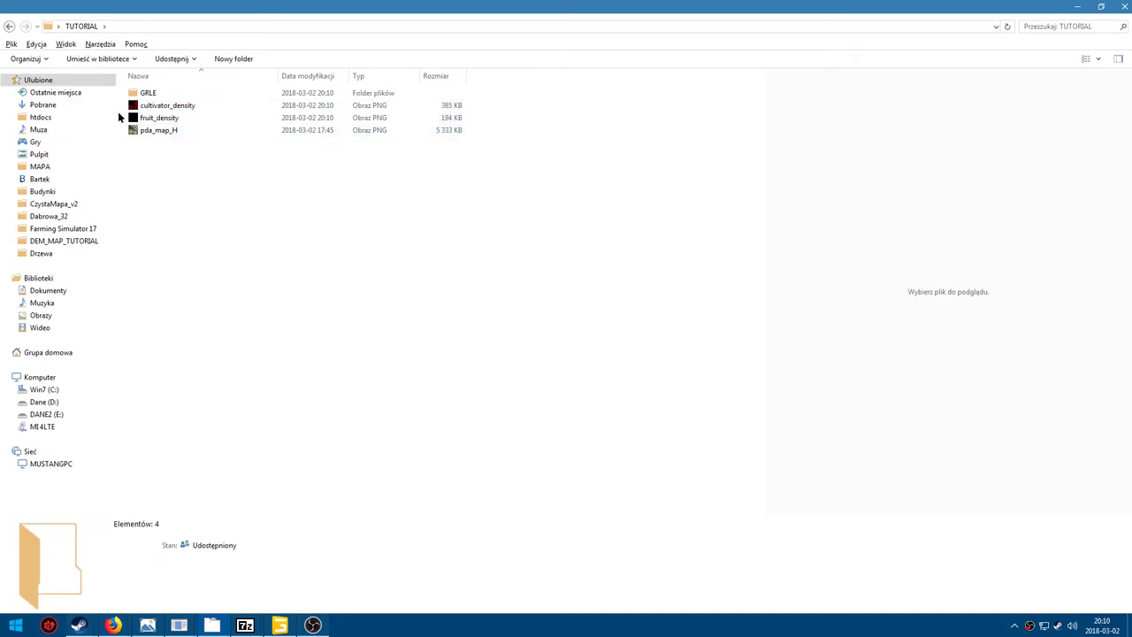
click(165, 107)
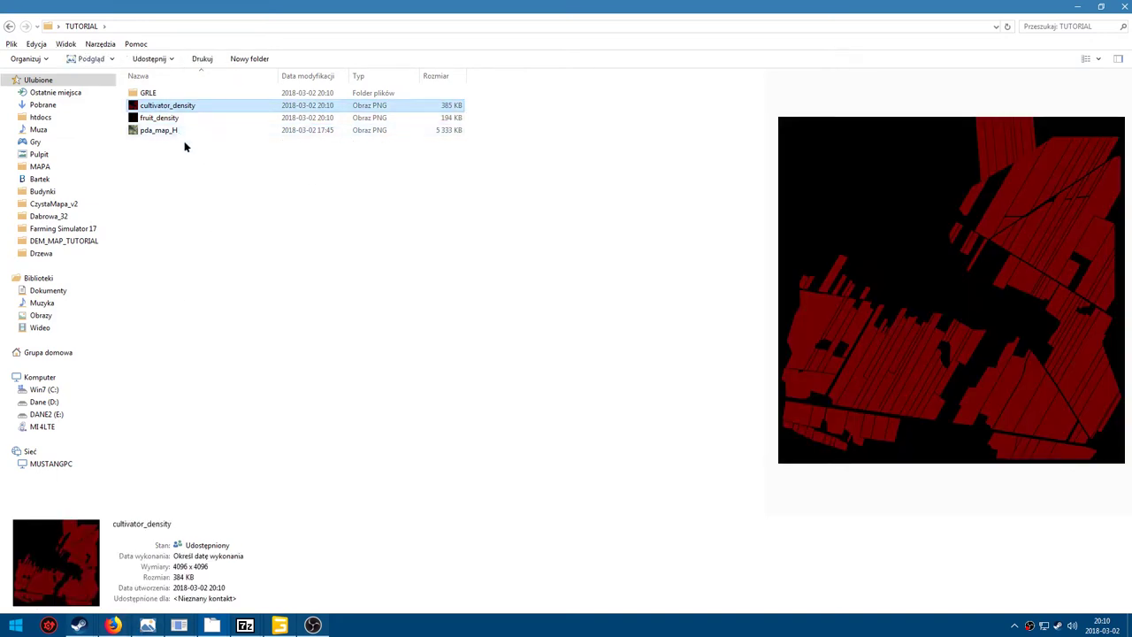
click(279, 625)
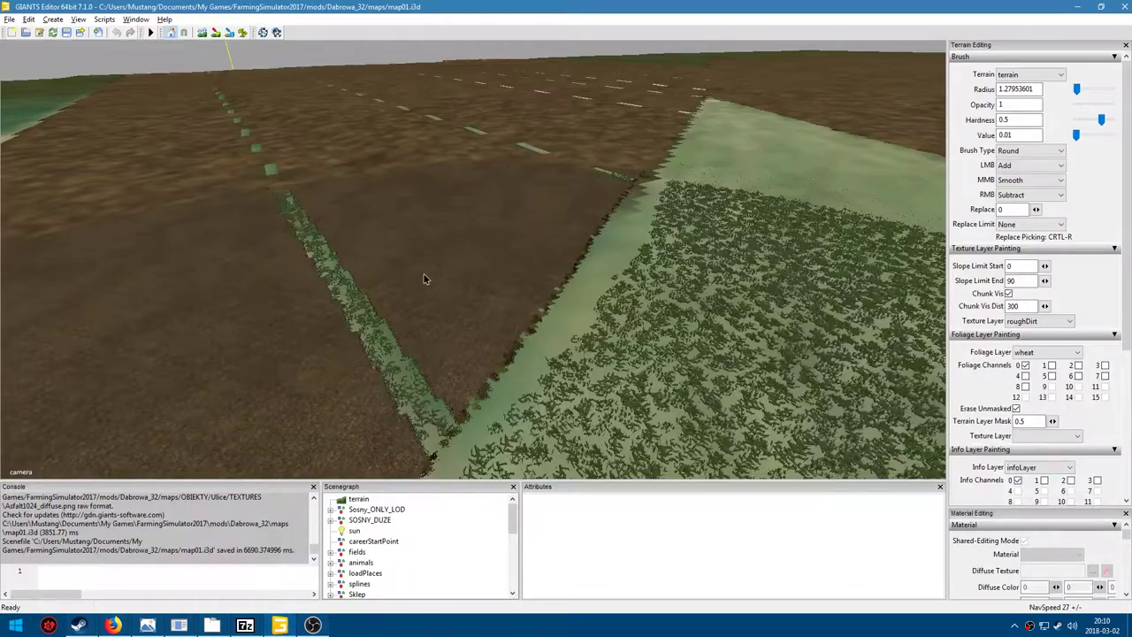
Orbit the camera close over the striped fields, then minimize GIANTS Editor.
mouse_move(378, 327)
mouse_down()
mouse_move(298, 356)
mouse_move(386, 362)
mouse_move(349, 301)
mouse_move(494, 262)
mouse_move(424, 280)
mouse_move(548, 286)
mouse_move(433, 275)
mouse_move(541, 270)
mouse_move(416, 338)
mouse_move(671, 187)
mouse_move(586, 236)
mouse_move(384, 171)
mouse_move(727, 262)
mouse_move(687, 288)
mouse_up()
mouse_move(419, 255)
mouse_down()
mouse_move(614, 336)
mouse_move(789, 131)
mouse_up()
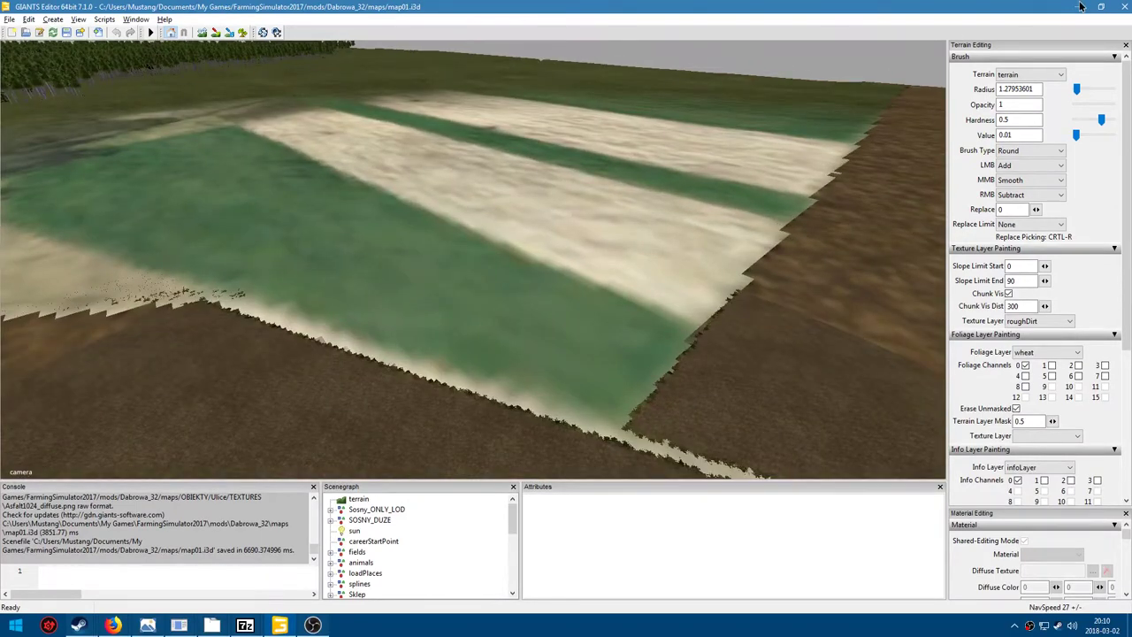
click(1079, 8)
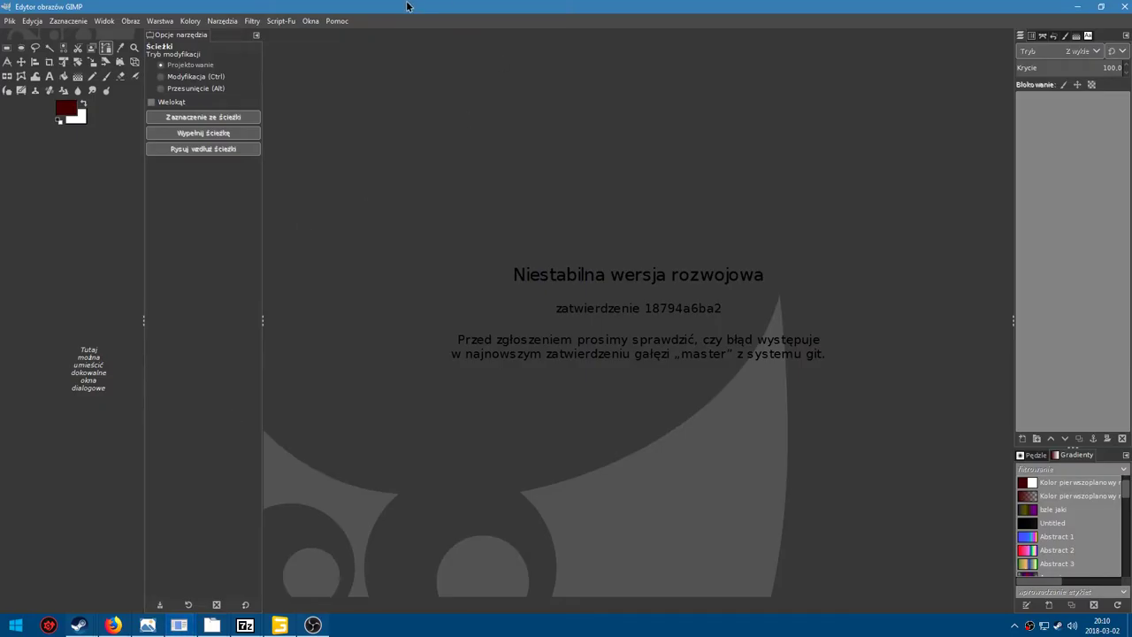
Restore and lower the GIMP window, then open pda_map_H from TUTORIAL in the photo viewer.
double_click(407, 6)
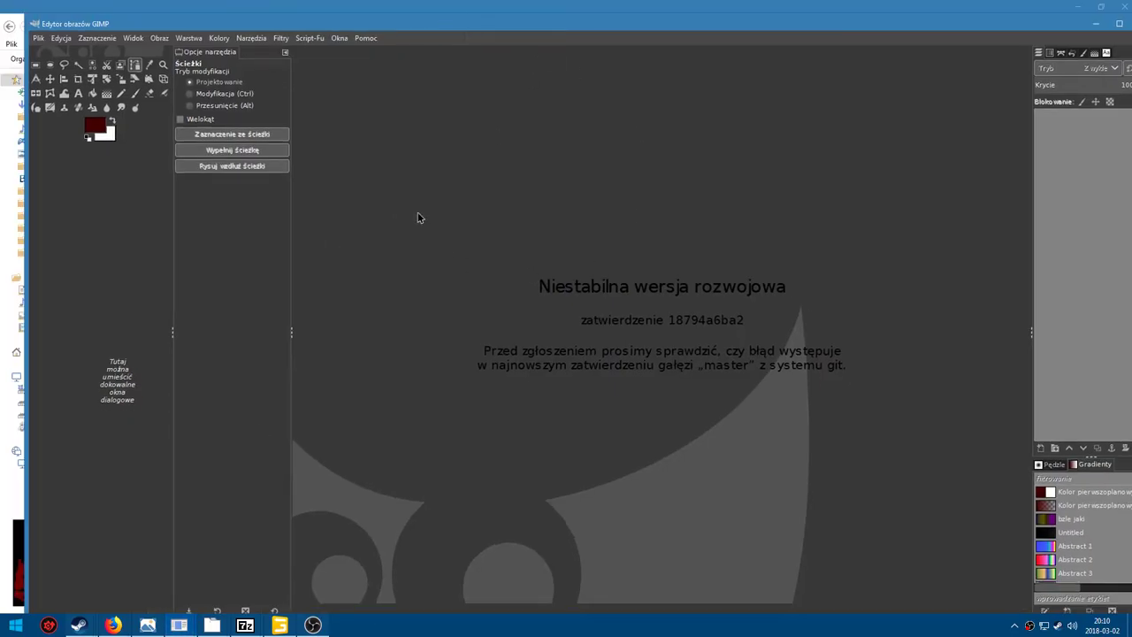
drag(445, 31, 416, 284)
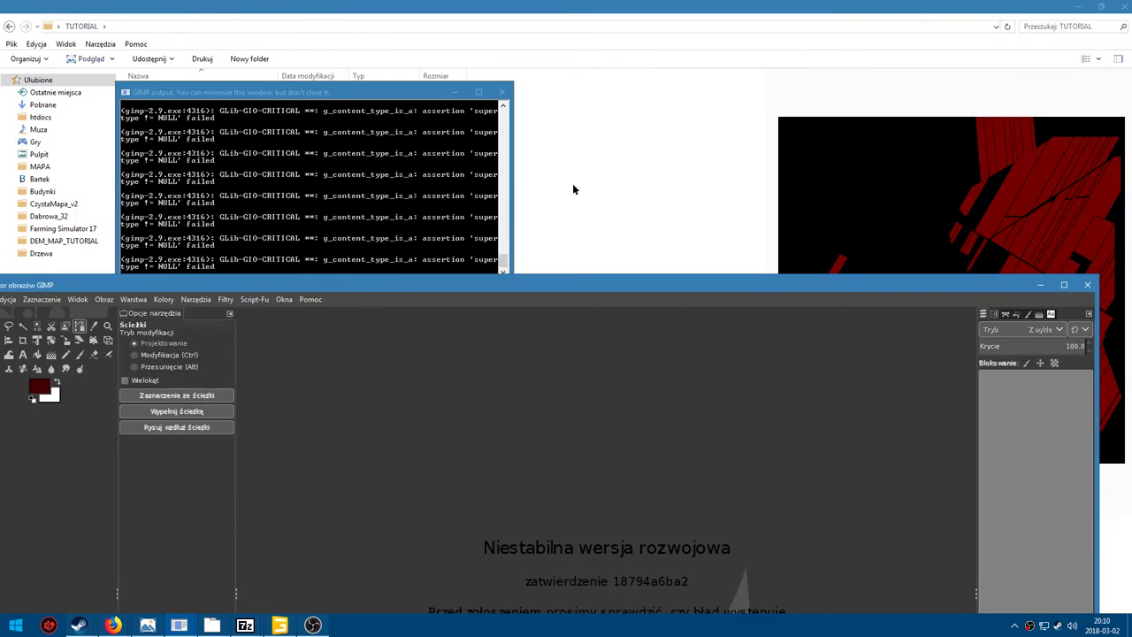
click(572, 183)
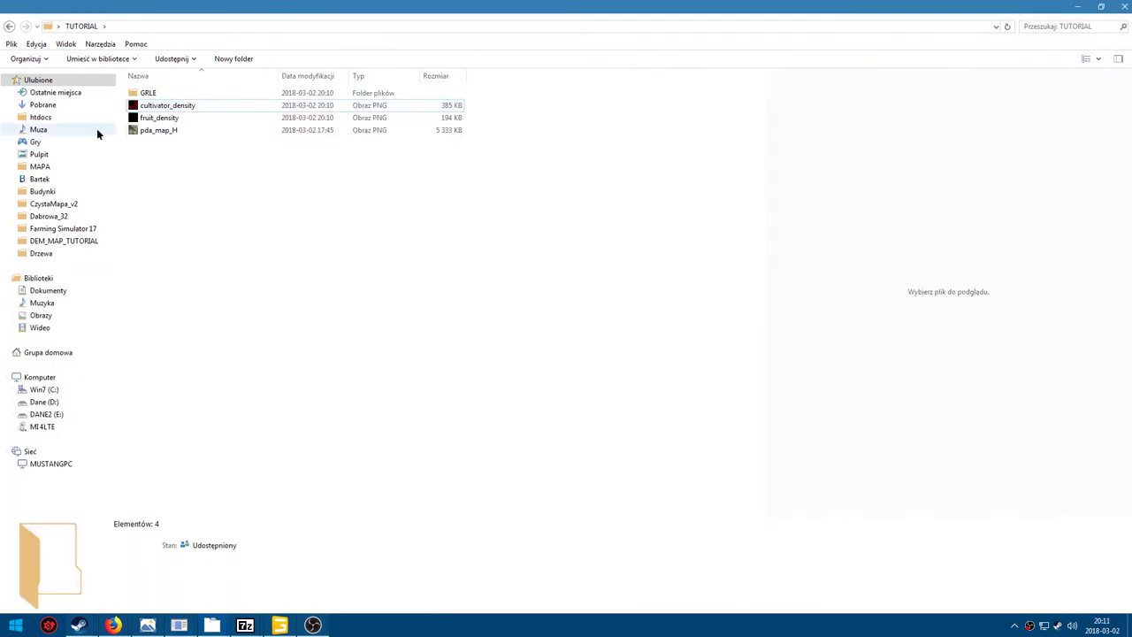
click(176, 133)
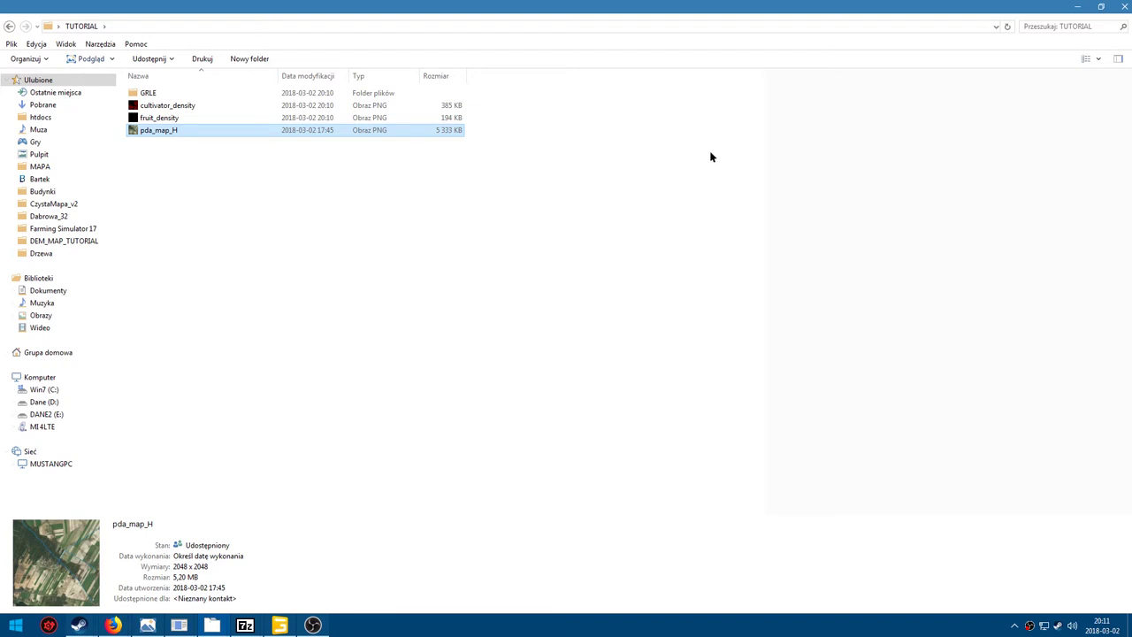
click(175, 511)
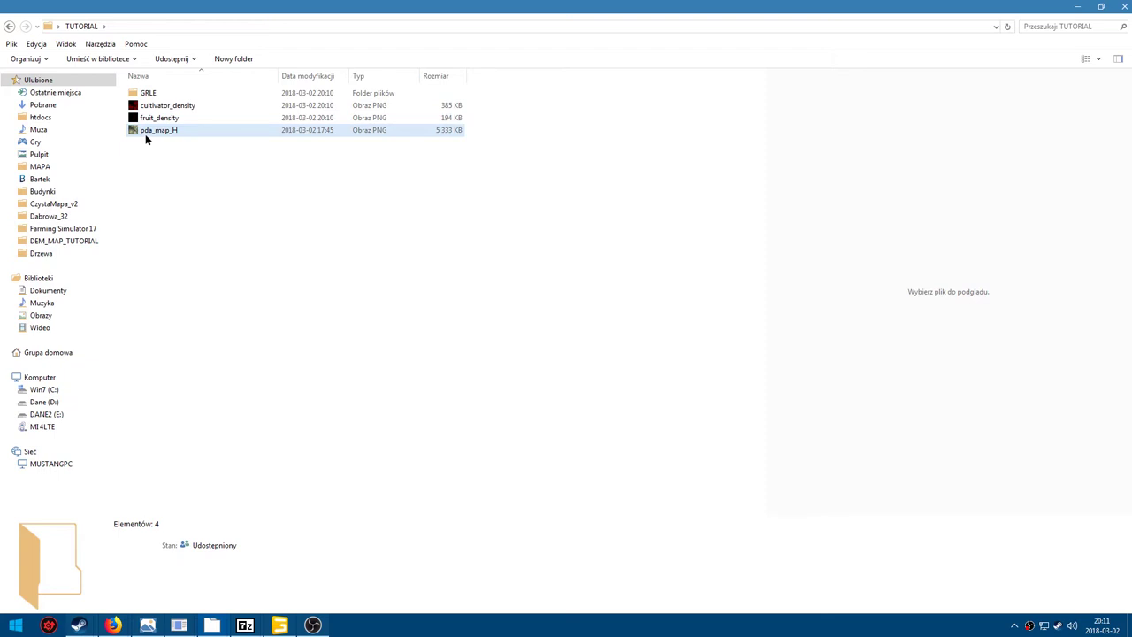
double_click(145, 134)
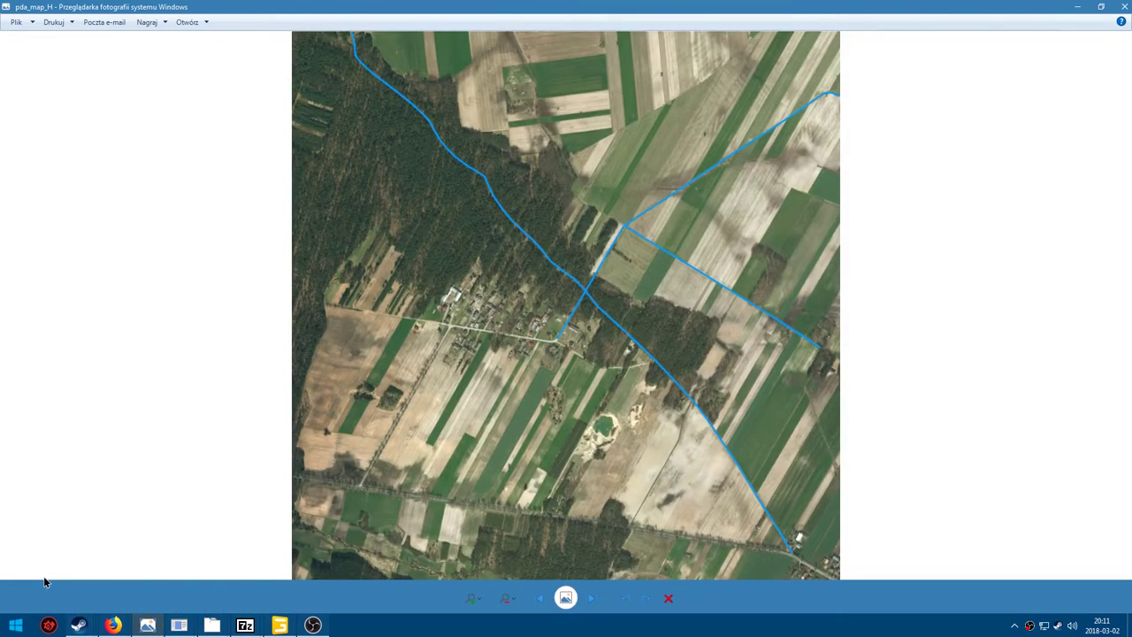
Close the photo viewer and open pda_map_H in GIMP via Edytuj za pomocą GIMP.
key(alt+F4)
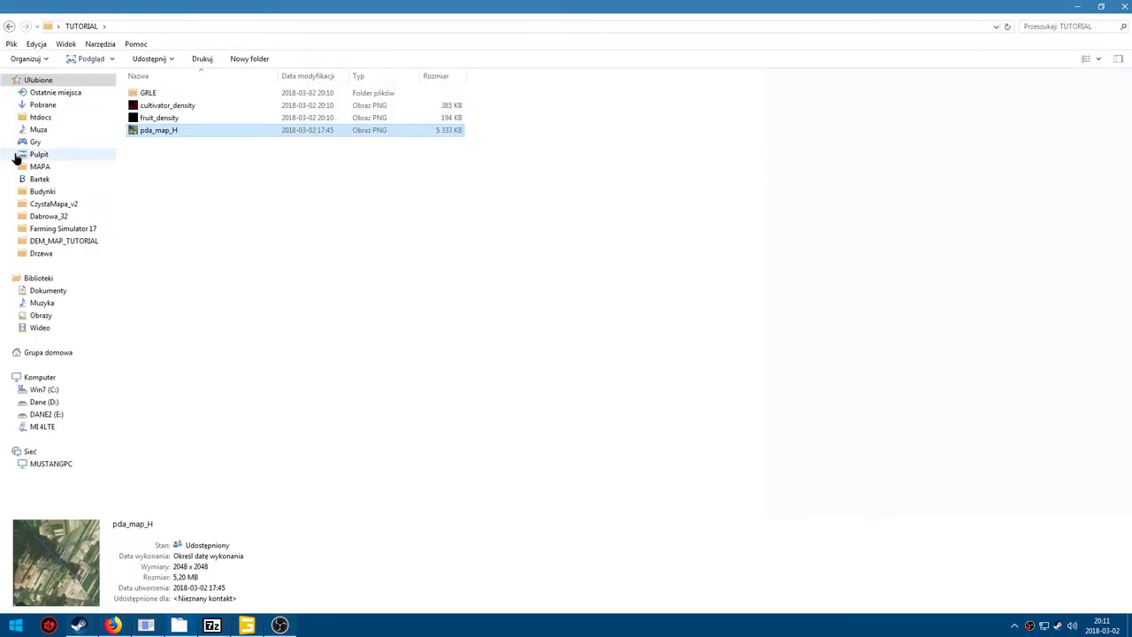
right_click(162, 135)
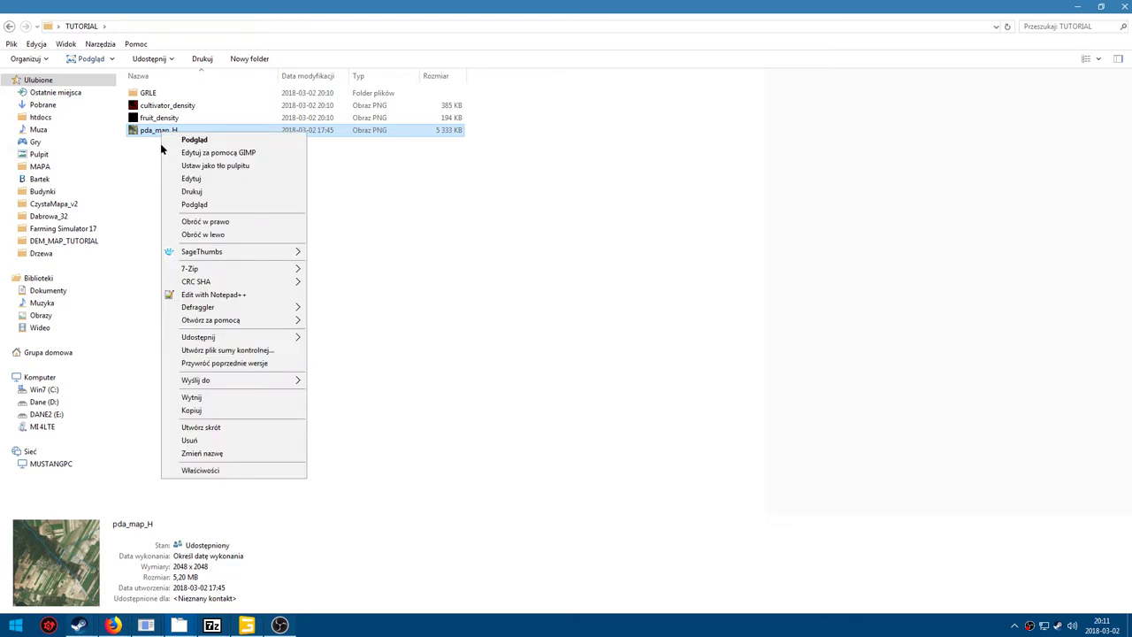
click(218, 151)
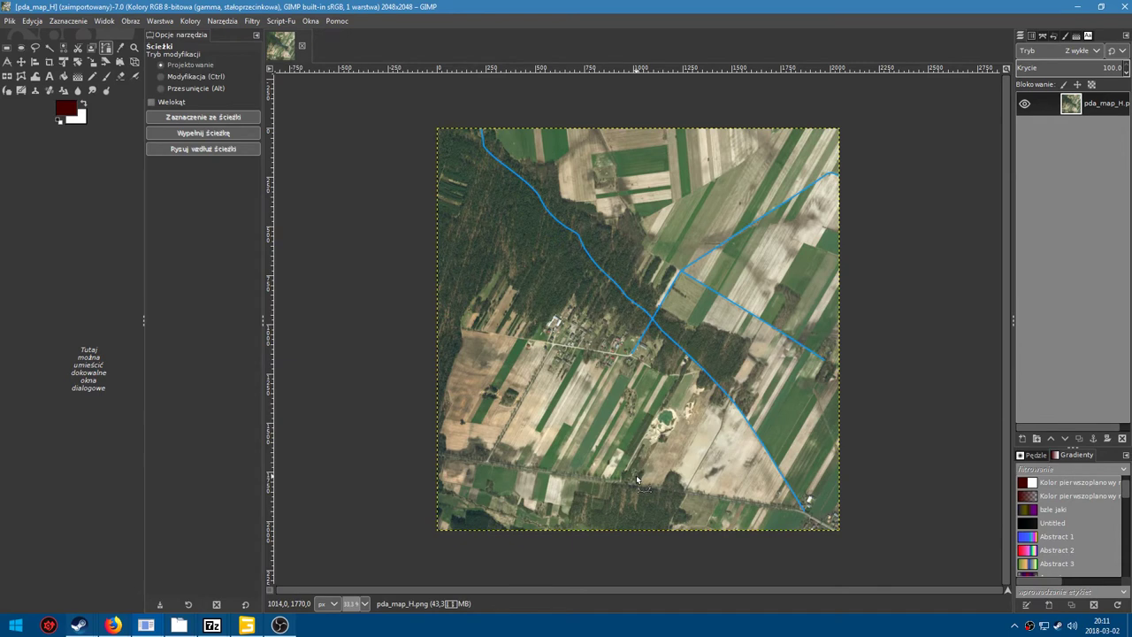
Rotate the pda_map_H view to 335.22° and switch to GIANTS Editor.
drag(685, 471, 739, 470)
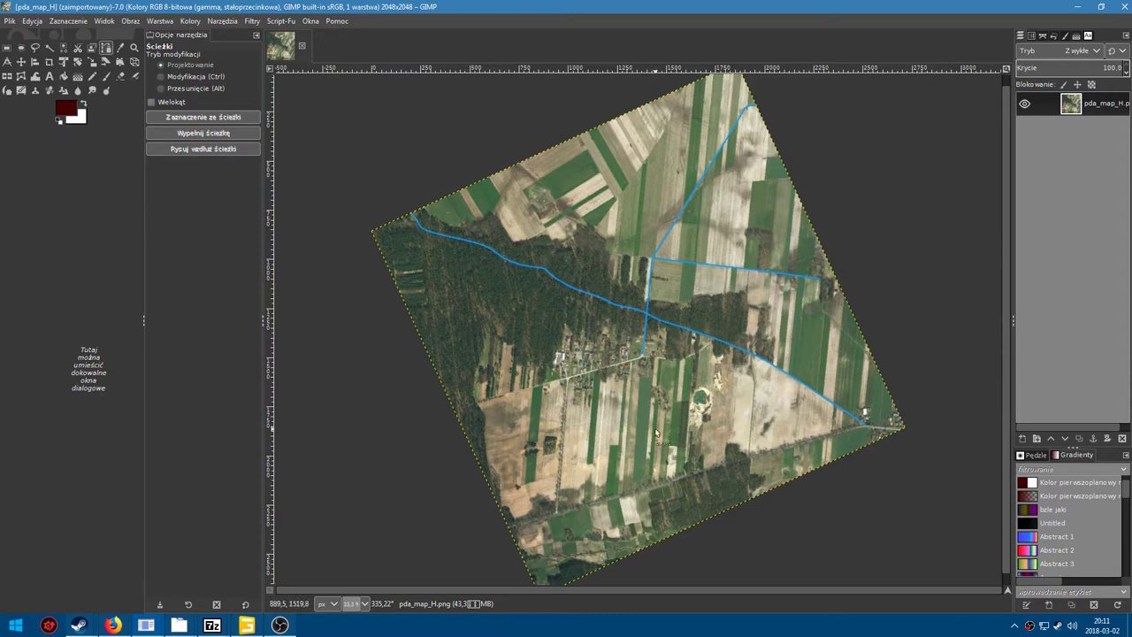
click(247, 625)
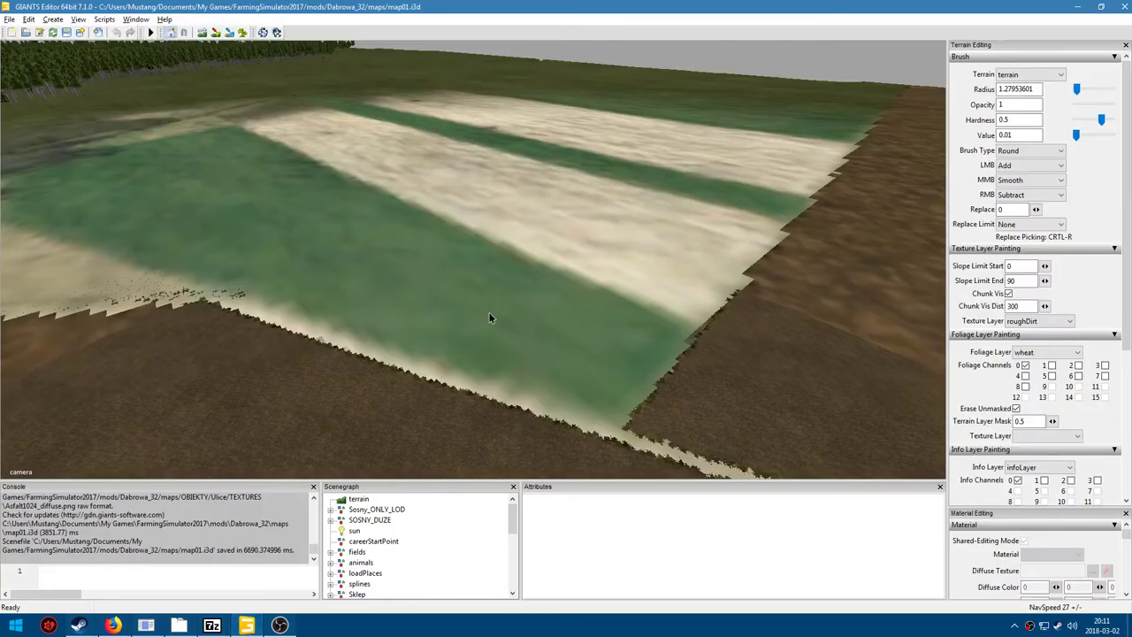
Move the camera over the brown field beside the forest, then minimize GIANTS Editor.
mouse_move(502, 344)
mouse_down()
mouse_move(305, 357)
mouse_move(378, 284)
mouse_move(363, 221)
mouse_move(460, 333)
mouse_move(297, 284)
mouse_move(503, 245)
mouse_move(588, 295)
mouse_move(650, 352)
mouse_move(562, 277)
mouse_move(555, 337)
mouse_up()
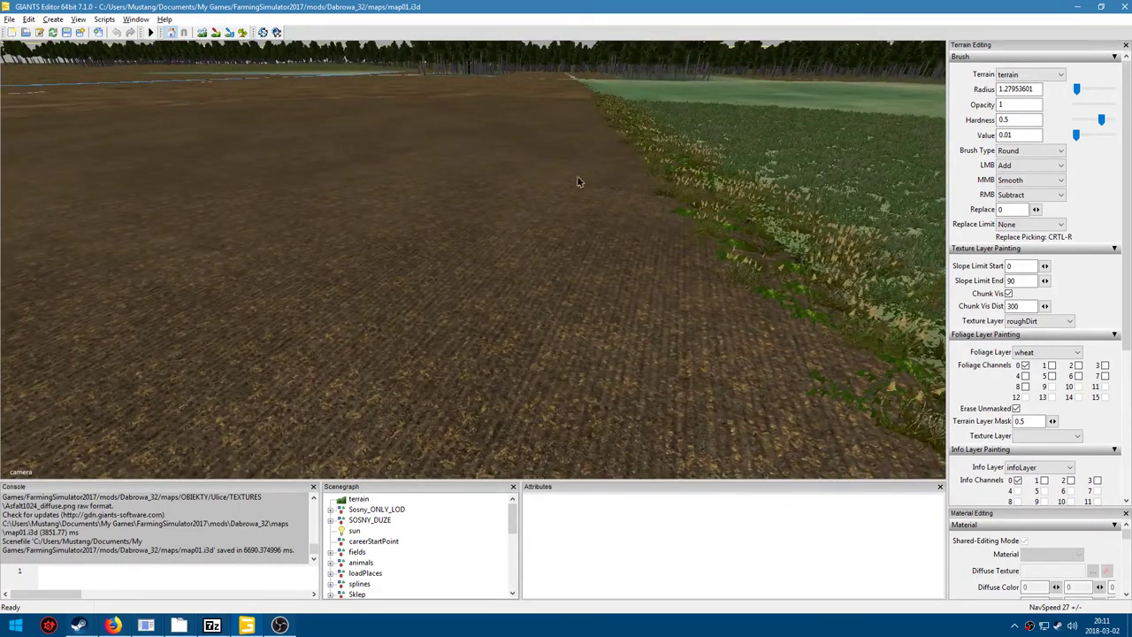
click(1081, 7)
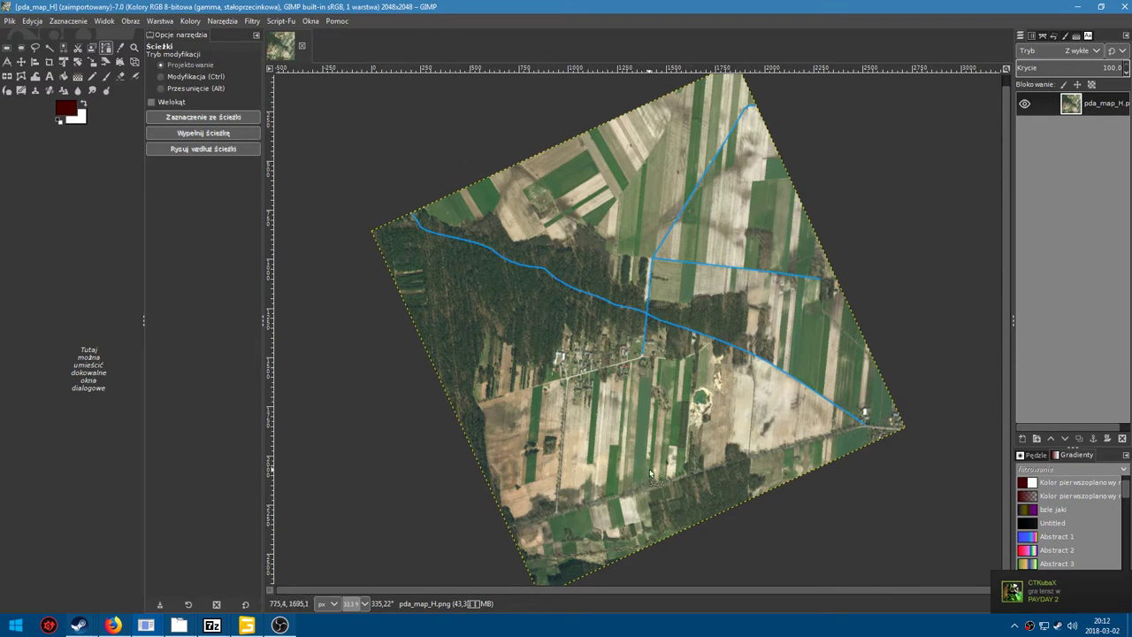
Reset the canvas flip and rotation, then zoom in on the field boundaries.
click(104, 20)
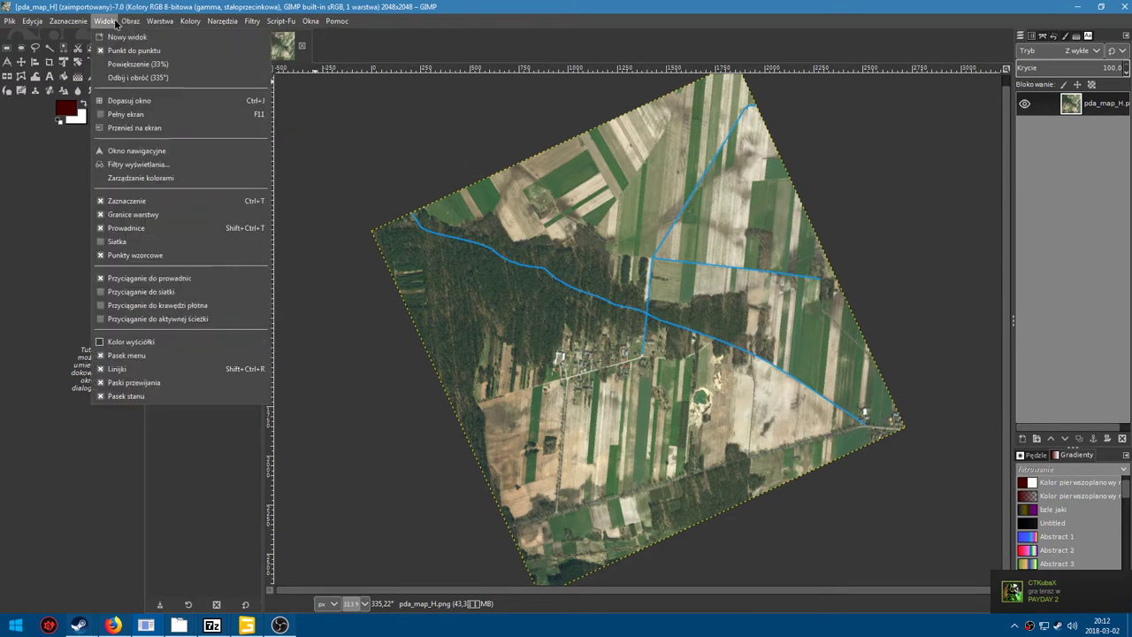
mouse_move(177, 78)
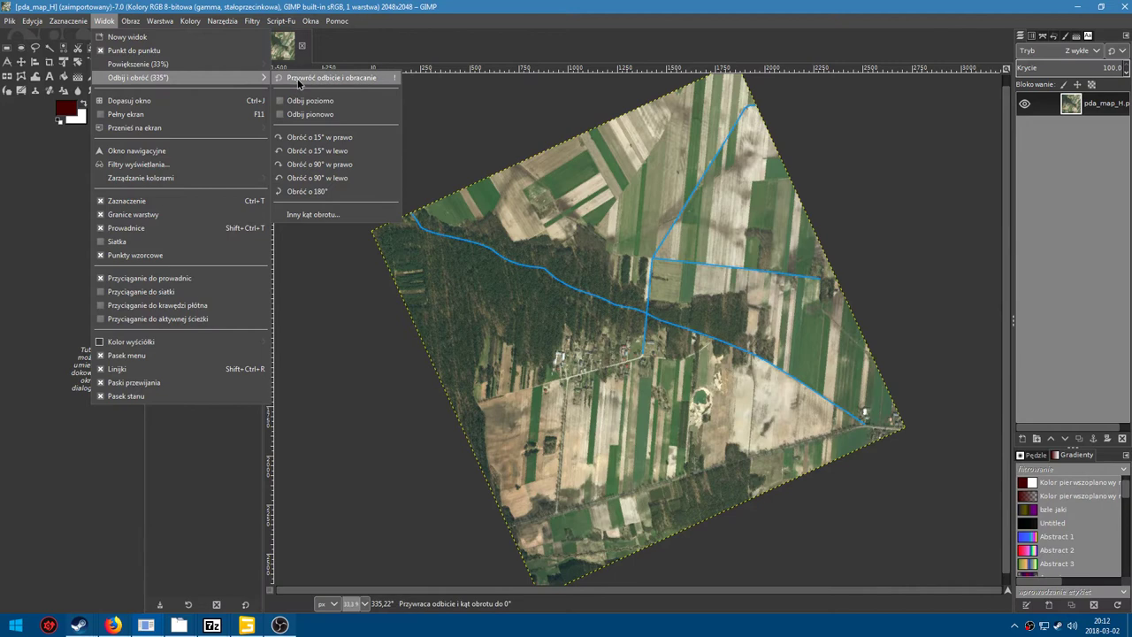
click(299, 80)
scroll(674, 226, up, 2)
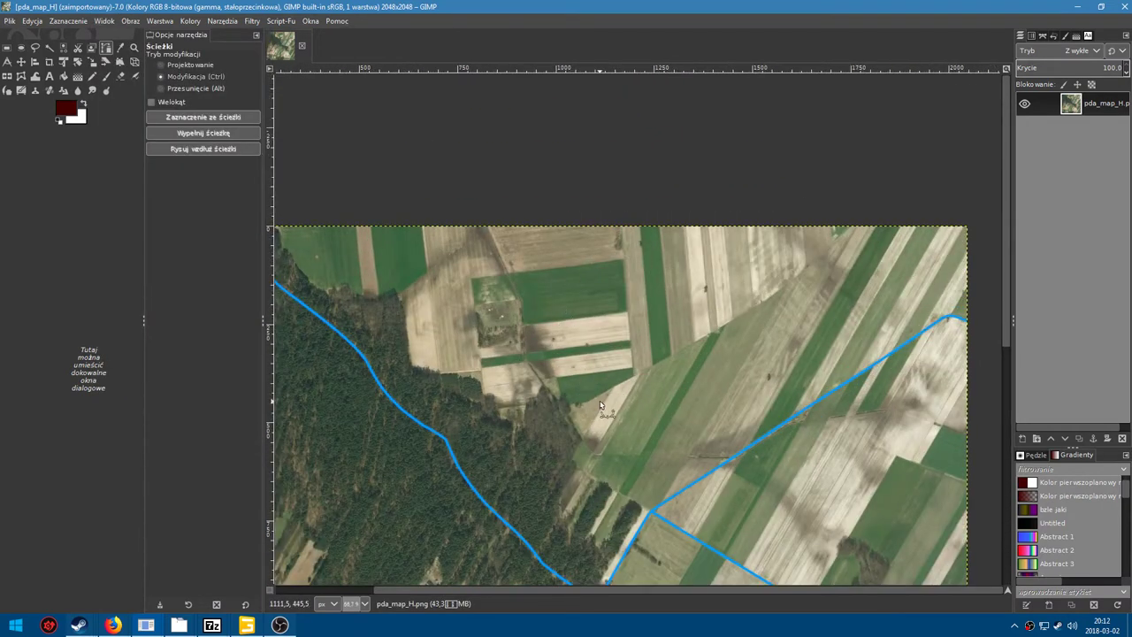
scroll(575, 363, up, 3)
scroll(610, 495, up, 2)
scroll(640, 533, down, 1)
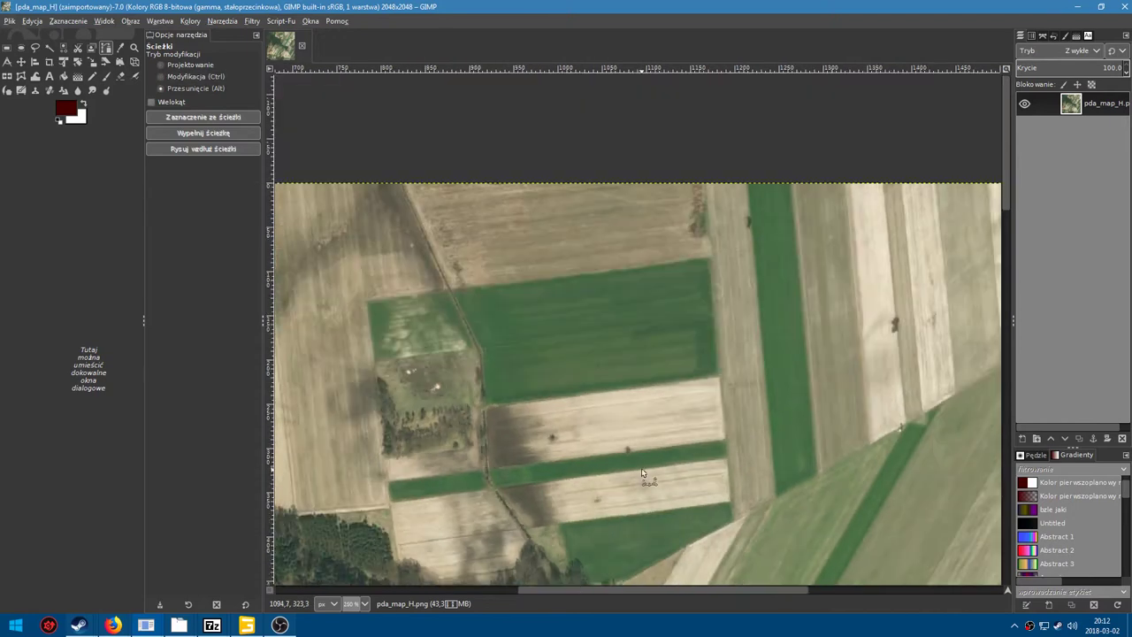
Show the Paths list and start a new path at the image's top edge.
click(1048, 36)
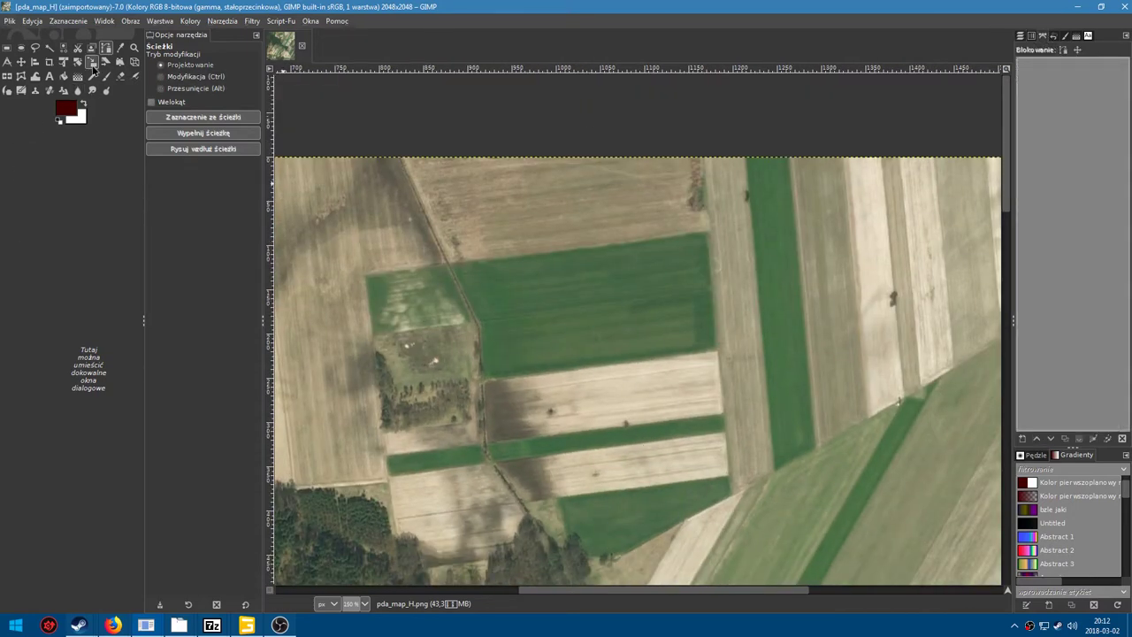
scroll(526, 398, right, 2)
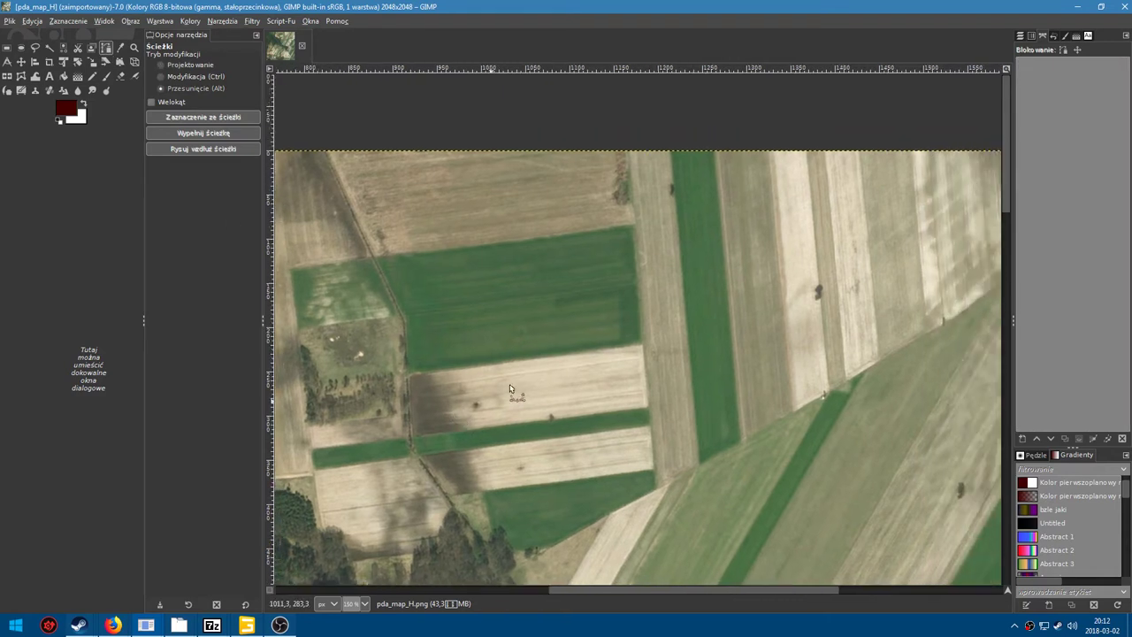
scroll(636, 519, up, 1)
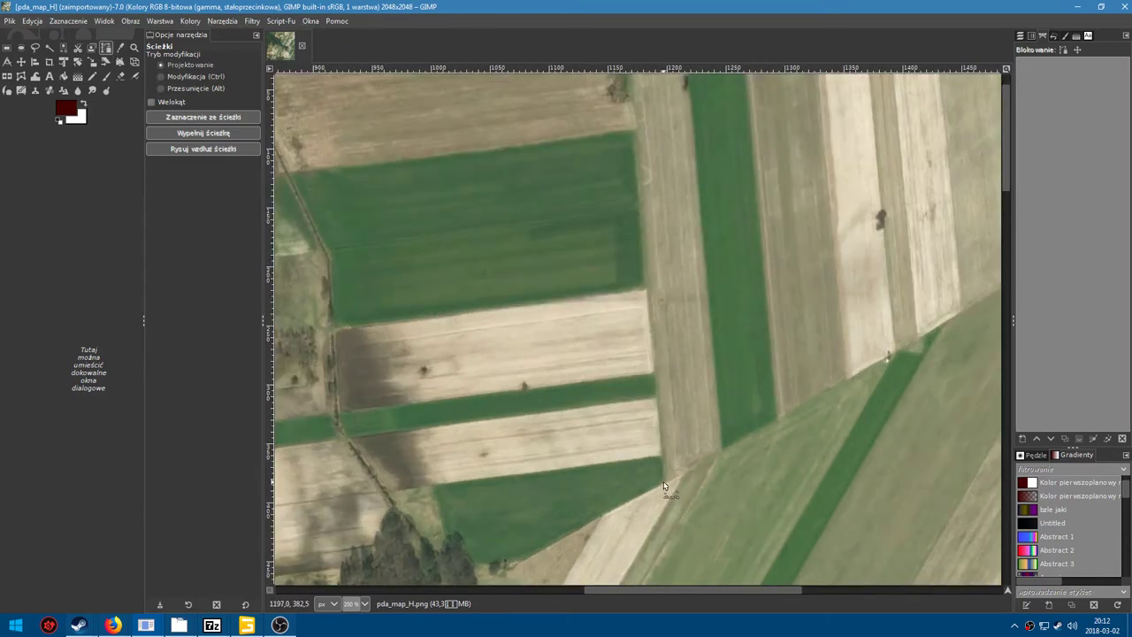
scroll(673, 478, up, 3)
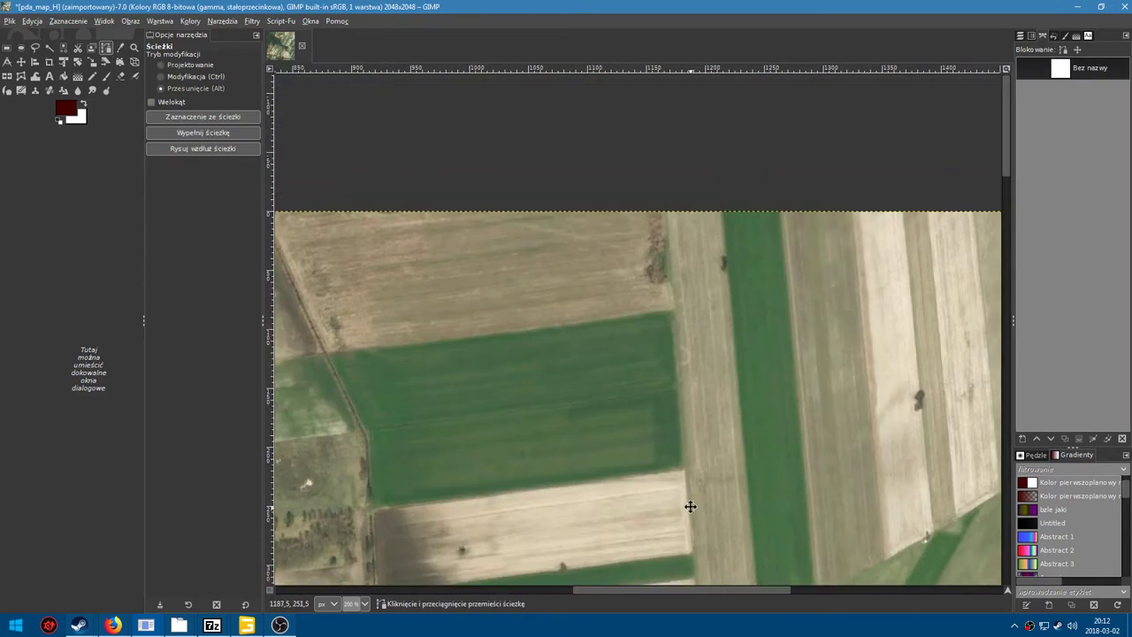
click(661, 211)
Add path anchors along the field boundary and corner, closing the path at its start.
scroll(632, 296, up, 2)
scroll(531, 283, left, 5)
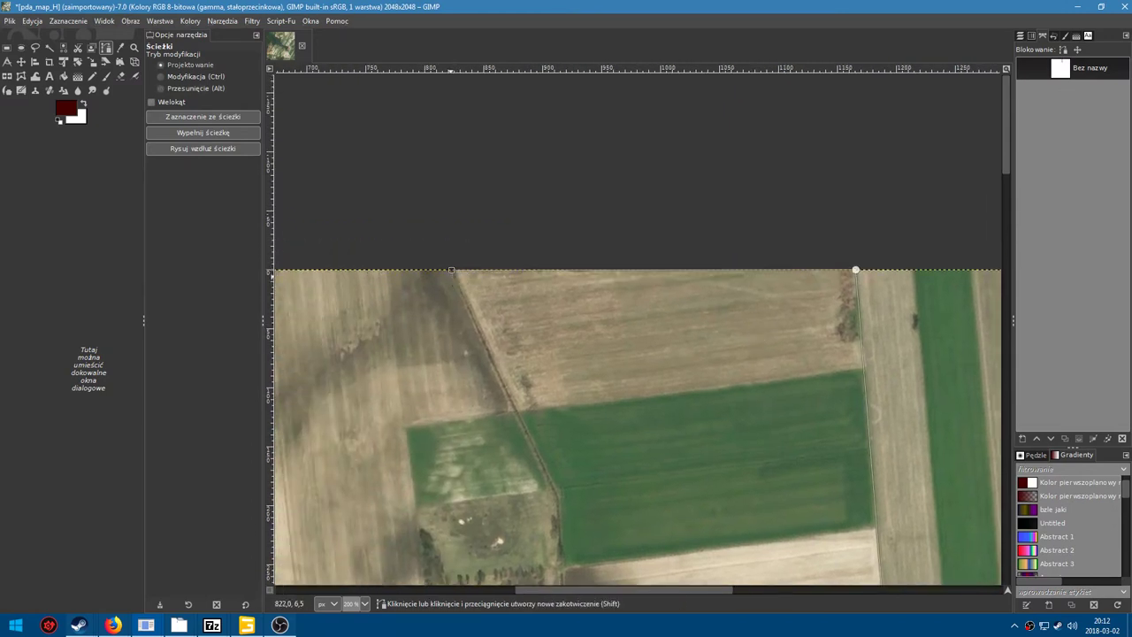
scroll(485, 187, down, 3)
click(558, 357)
scroll(539, 279, down, 2)
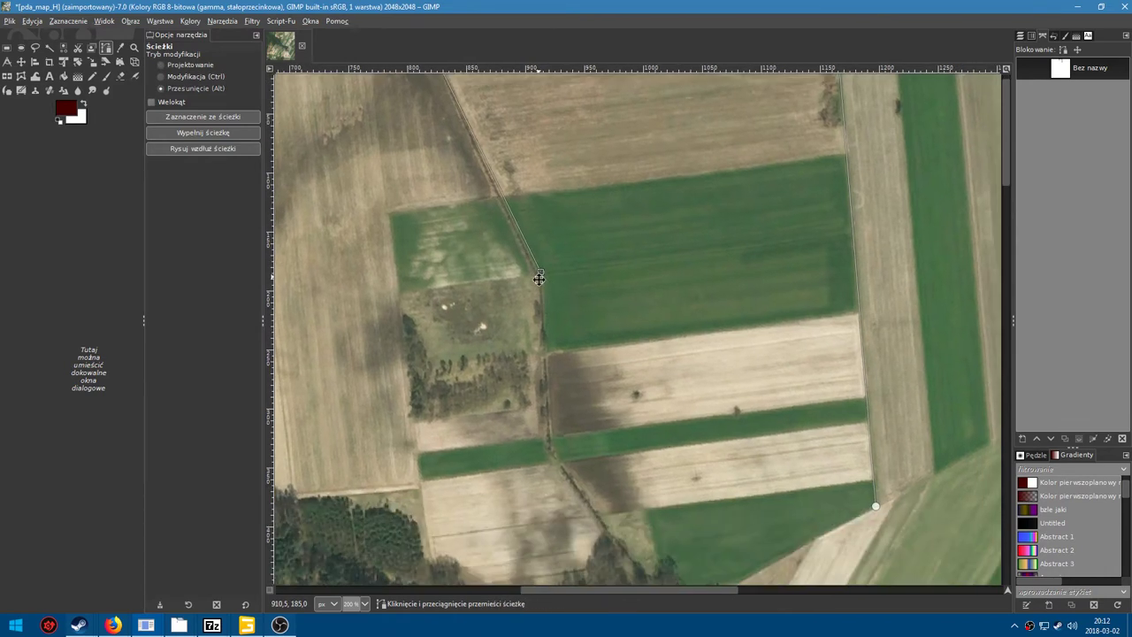
scroll(539, 279, down, 1)
click(552, 425)
scroll(566, 434, up, 2)
drag(616, 477, 625, 488)
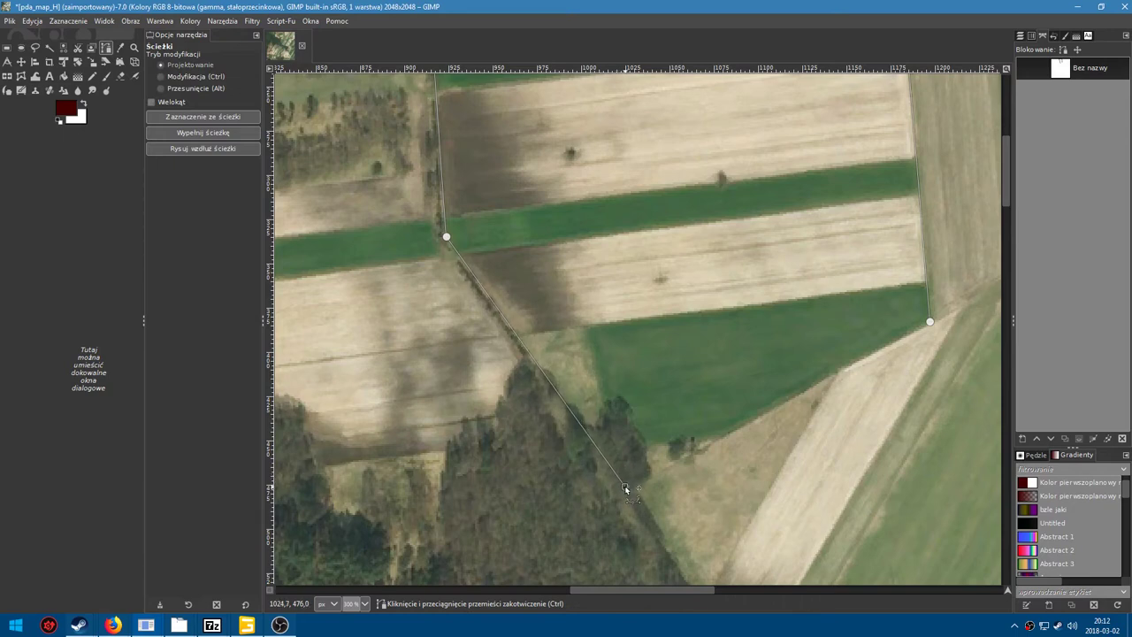
ctrl+click(929, 324)
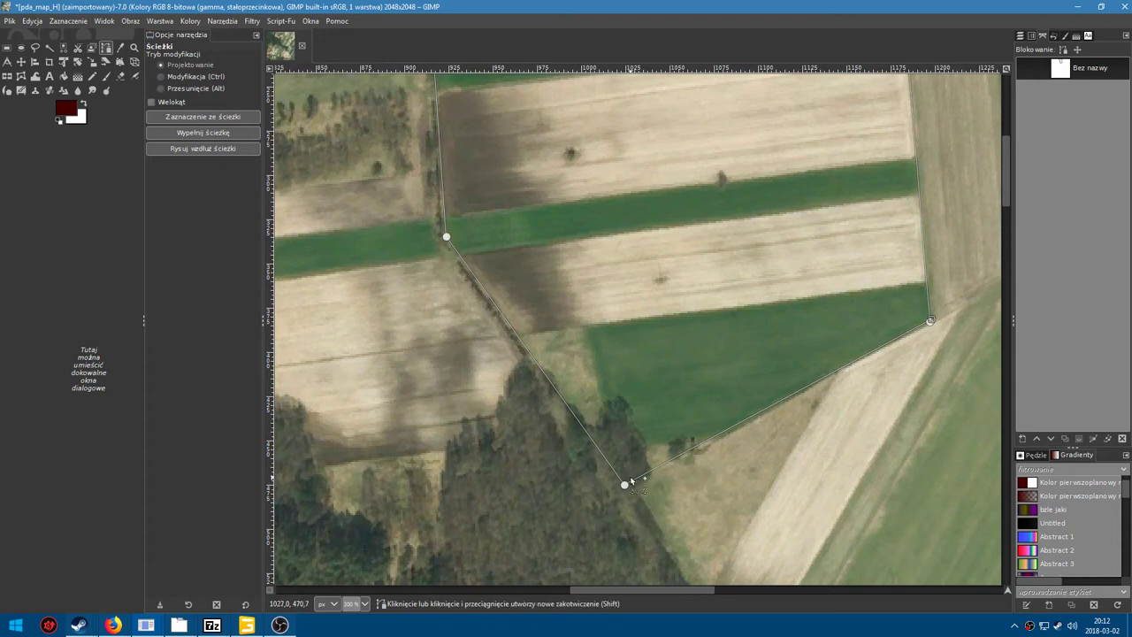
Pin anchors on the image's top edge, undoing the stray extra anchor.
scroll(528, 336, up, 5)
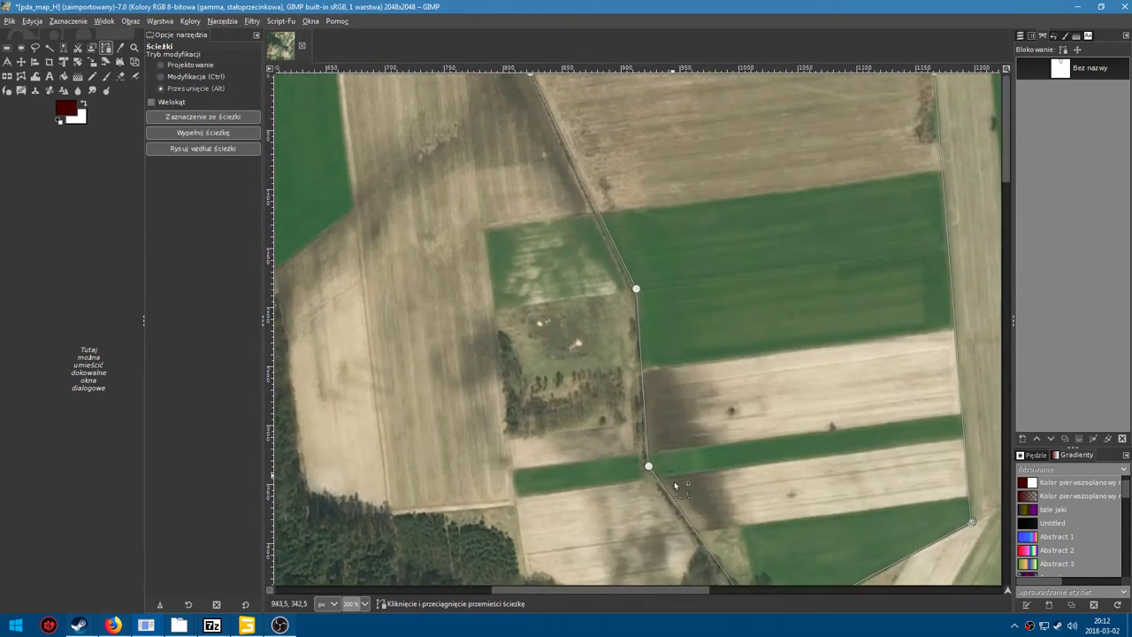
scroll(612, 365, up, 5)
ctrl+scroll(597, 280, up, 1)
ctrl+scroll(597, 281, up, 1)
ctrl+scroll(598, 283, up, 1)
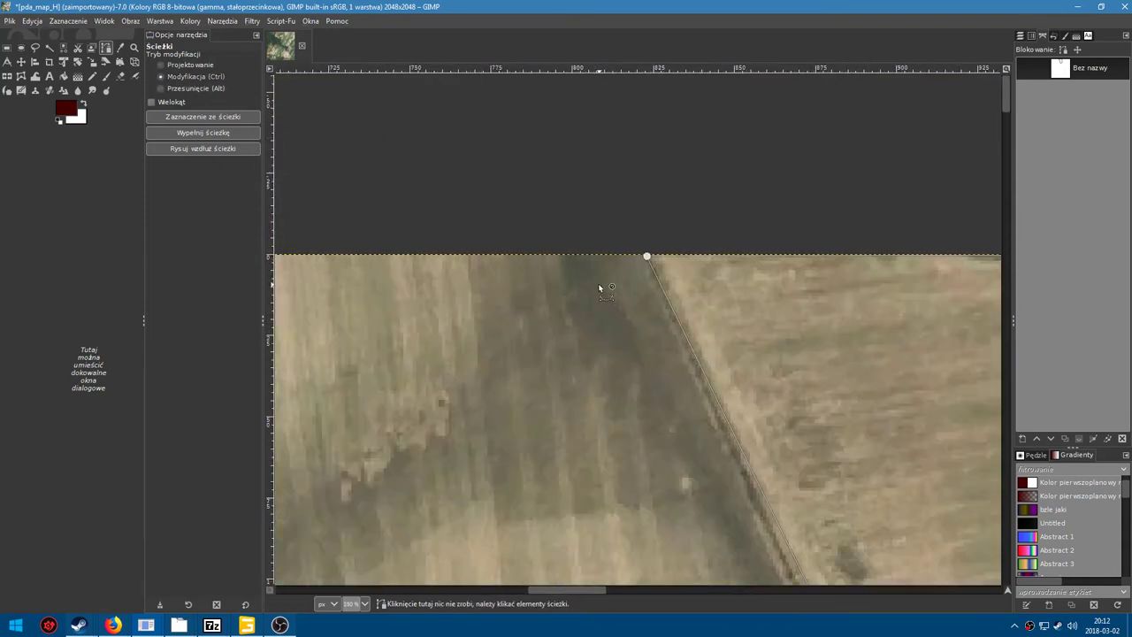
ctrl+scroll(597, 283, up, 1)
drag(627, 252, 629, 258)
key(ctrl+z)
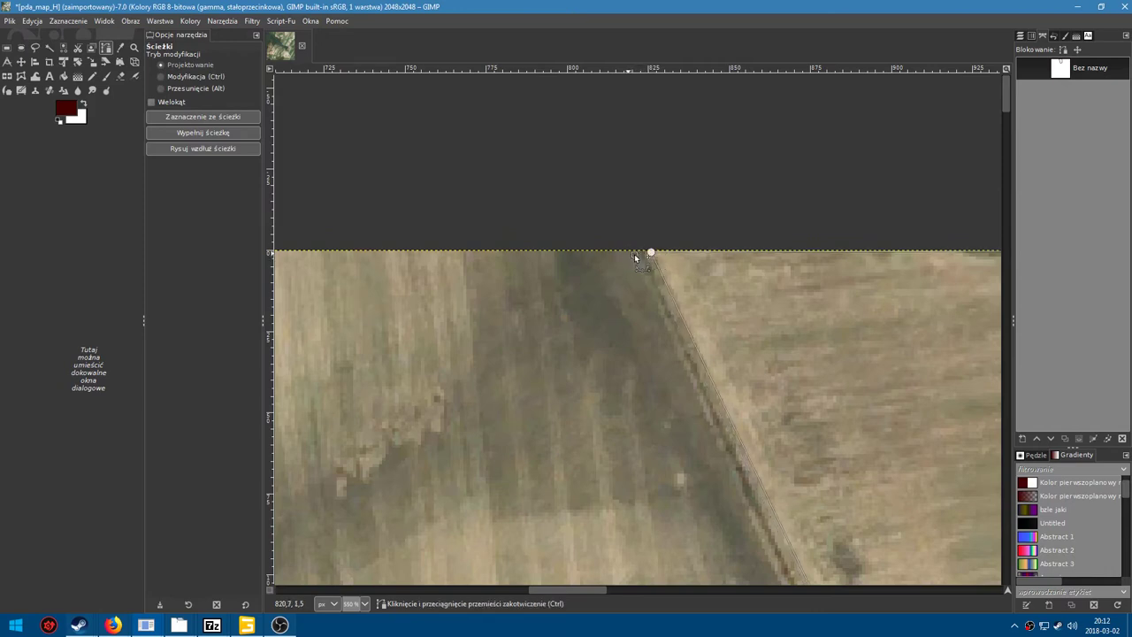
ctrl+scroll(645, 254, down, 1)
ctrl+scroll(647, 303, down, 1)
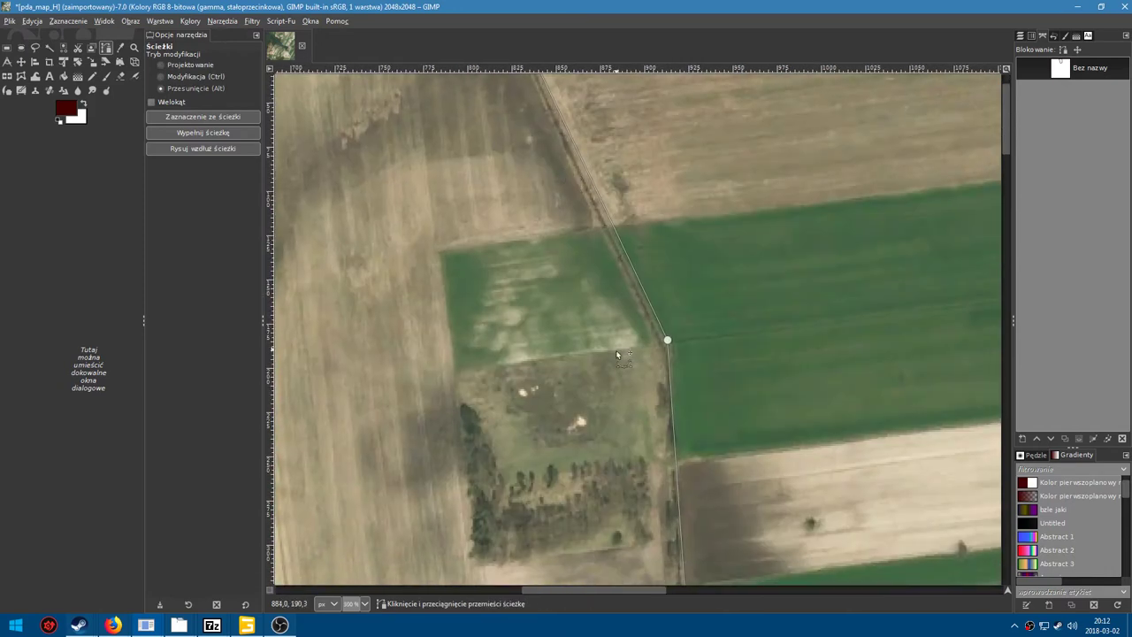
scroll(648, 293, down, 1)
scroll(787, 476, down, 5)
scroll(787, 476, right, 1)
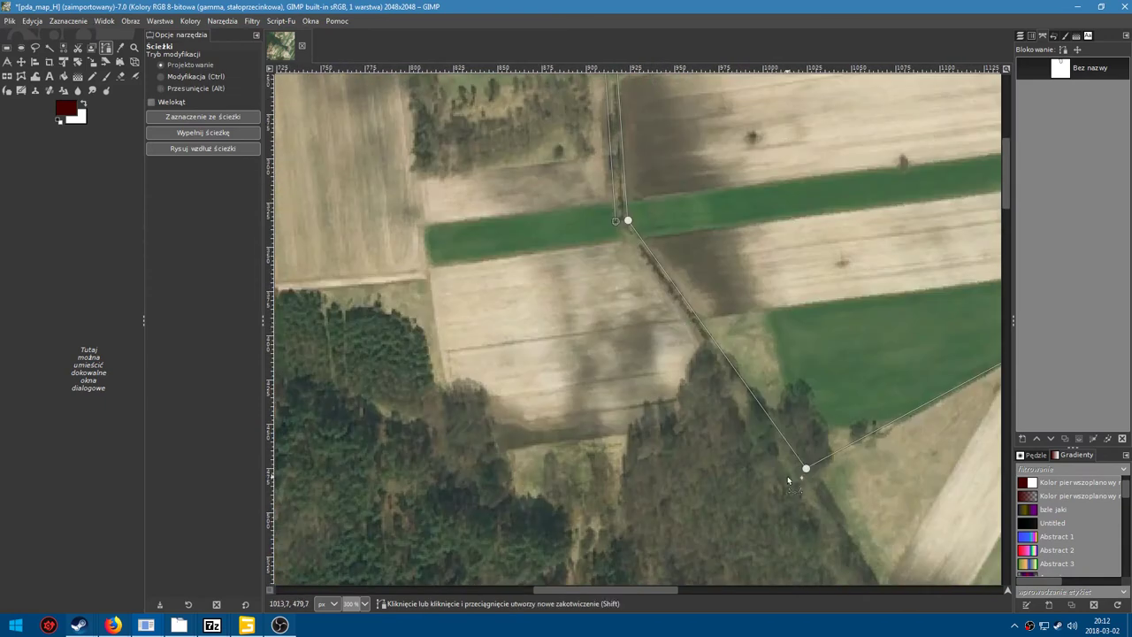
scroll(535, 458, up, 10)
scroll(619, 354, left, 5)
click(825, 229)
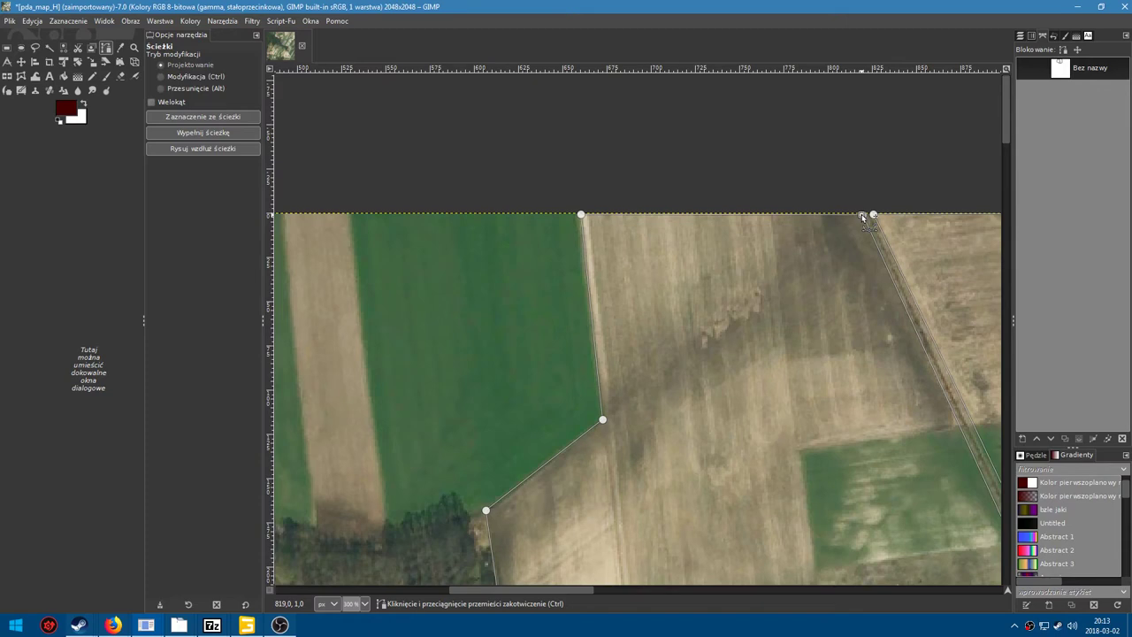
Zoom over the canvas to check the finished field outline.
ctrl+scroll(584, 486, down, 3)
ctrl+scroll(584, 486, up, 1)
ctrl+scroll(582, 493, up, 1)
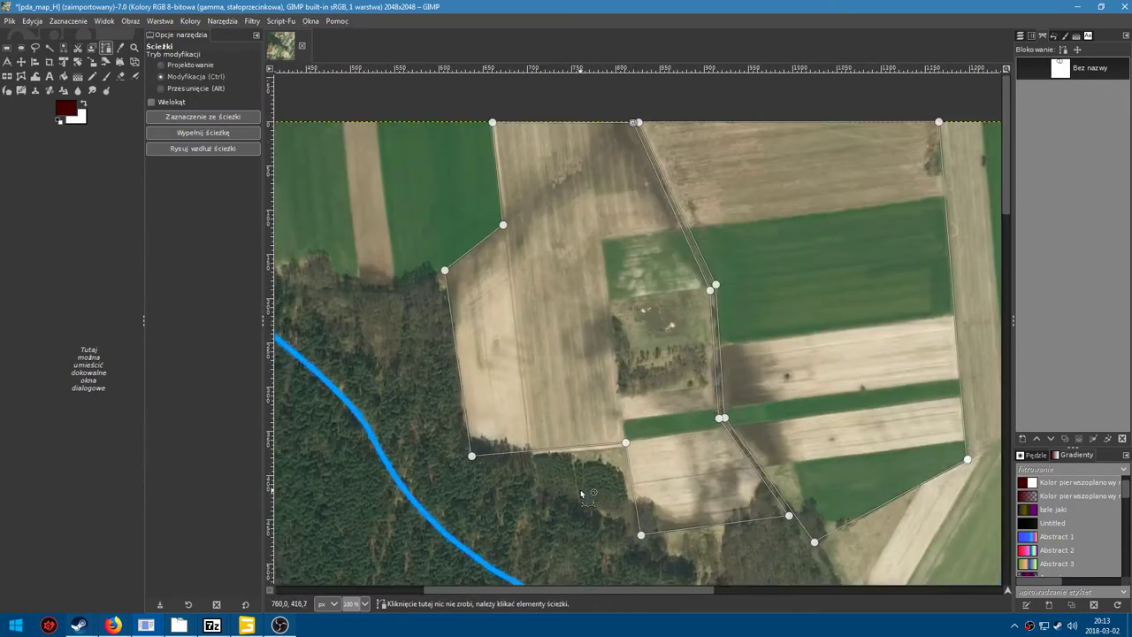
ctrl+scroll(602, 442, up, 1)
ctrl+scroll(636, 344, up, 1)
ctrl+scroll(646, 318, up, 2)
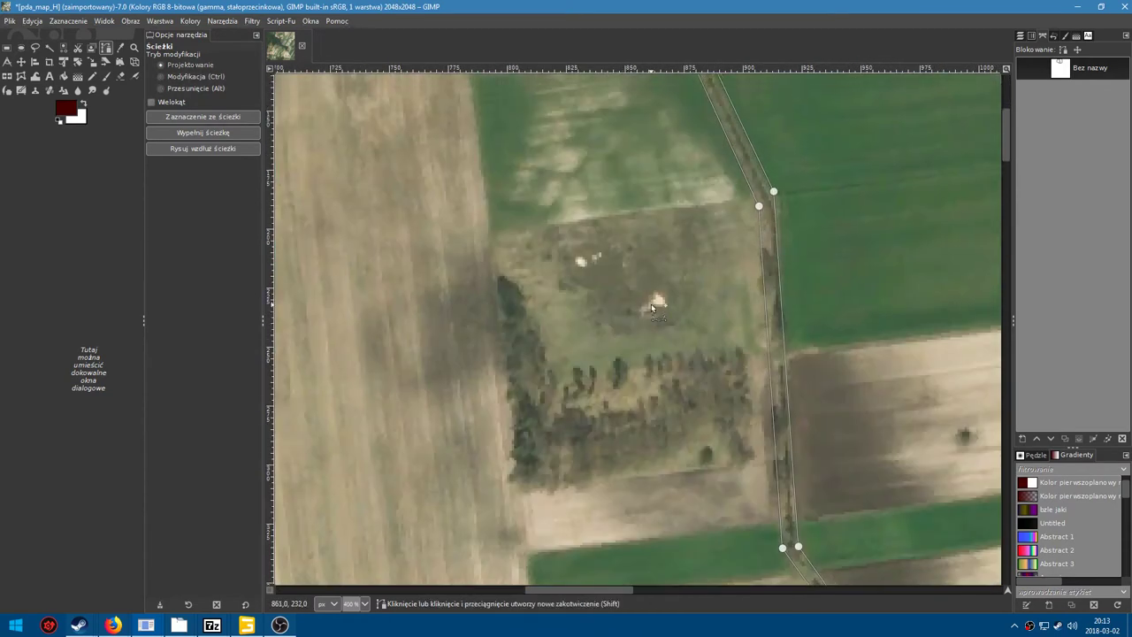
ctrl+scroll(652, 307, down, 4)
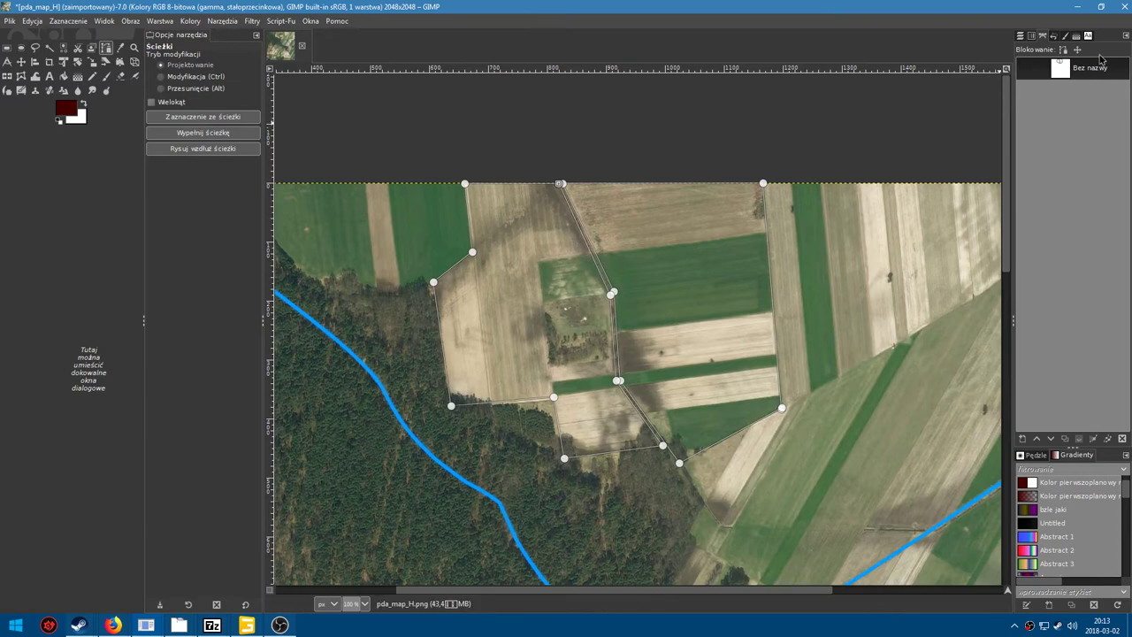
Name the path Pola_maska and turn it into a selection.
double_click(1090, 70)
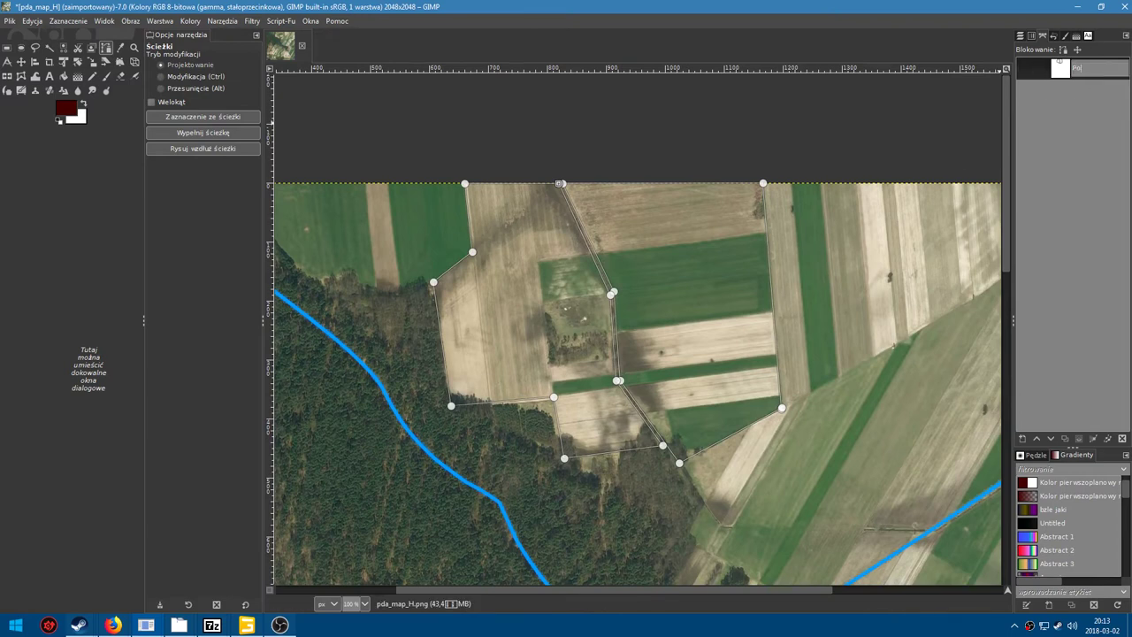
text(Pola_mask)
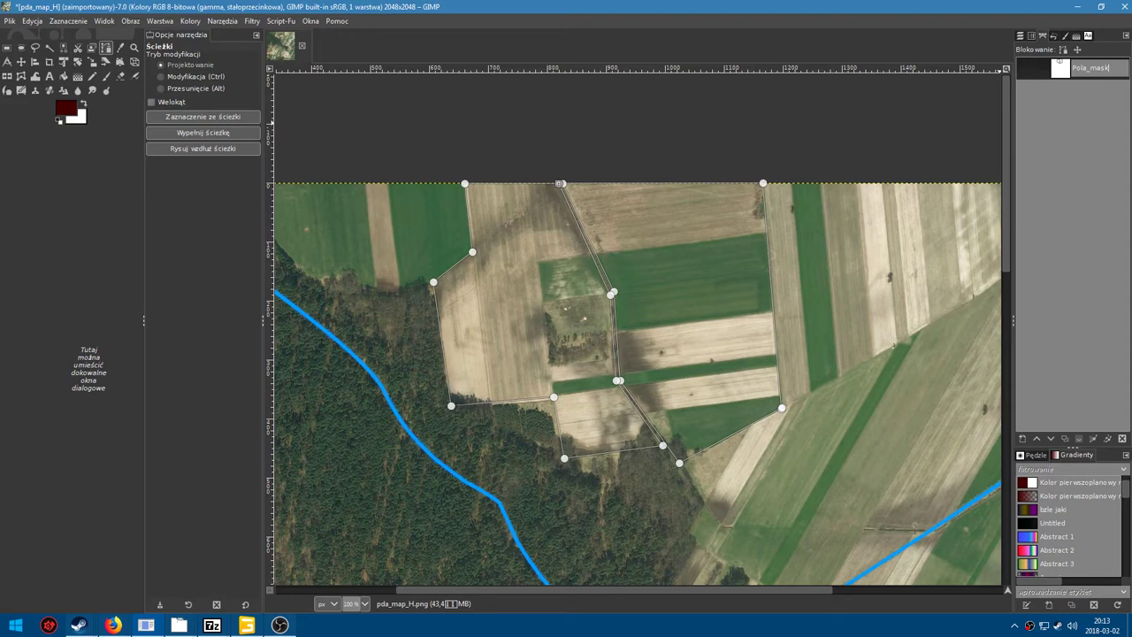
text(a)
key(Return)
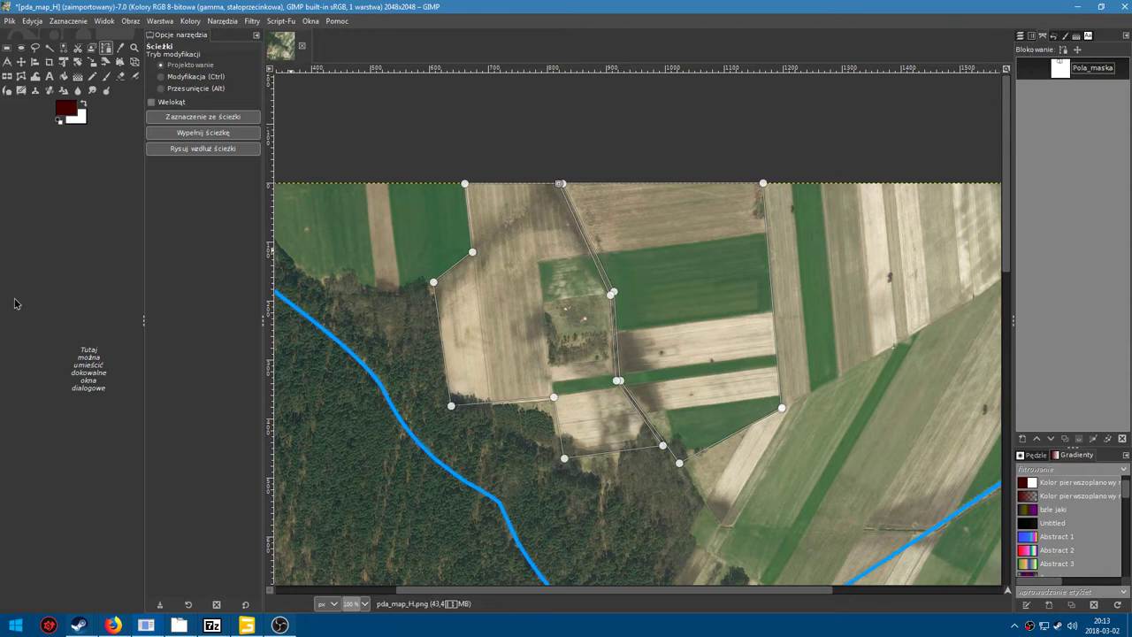
click(189, 122)
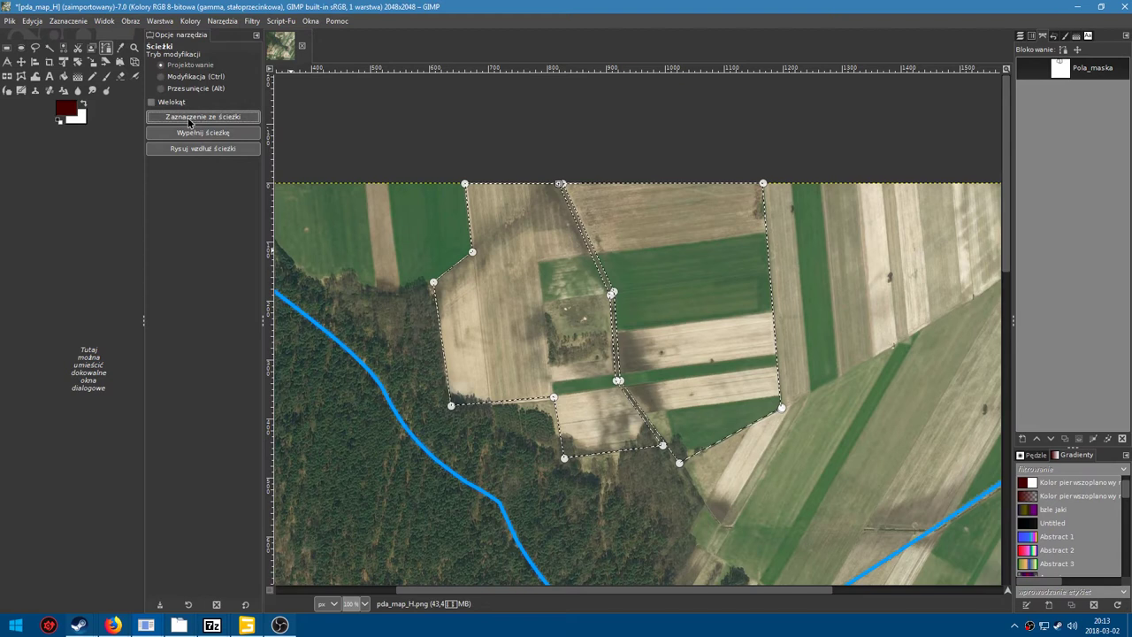
scroll(561, 347, up, 3)
scroll(561, 347, up, 1)
scroll(564, 327, up, 1)
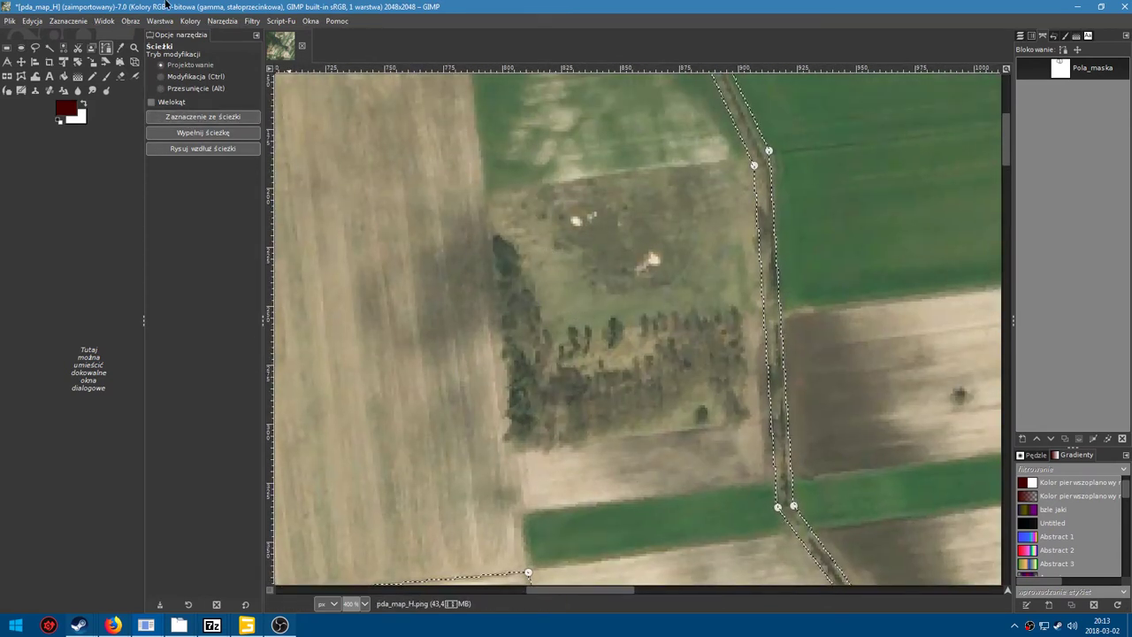
Outline the small tree patch with Free Select to exclude it from the field selection.
click(35, 48)
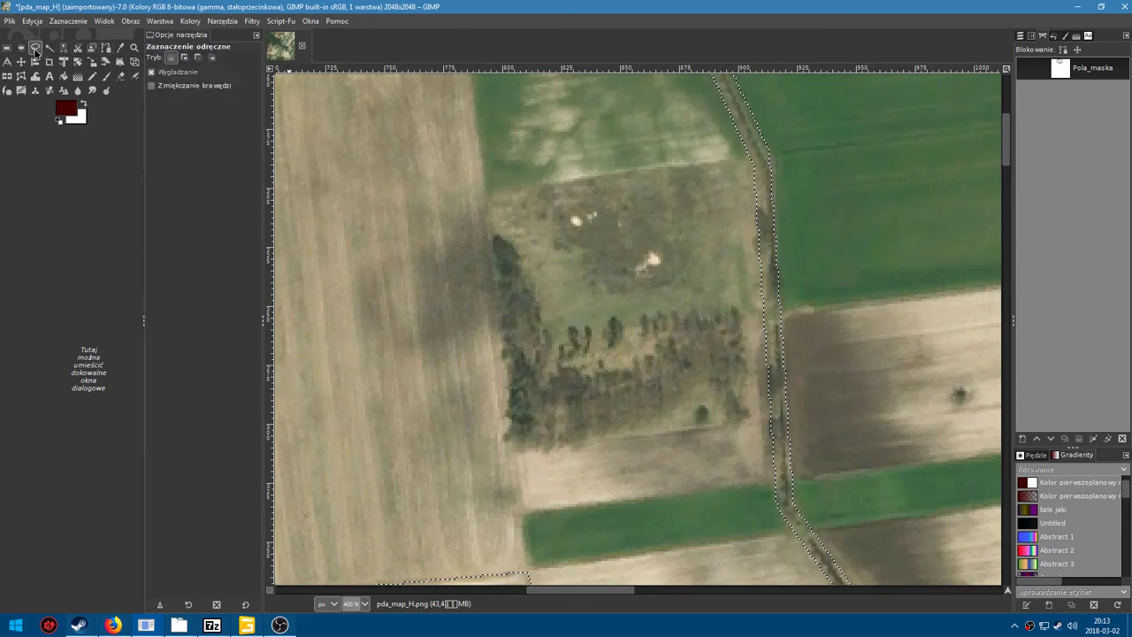
shift+click(486, 193)
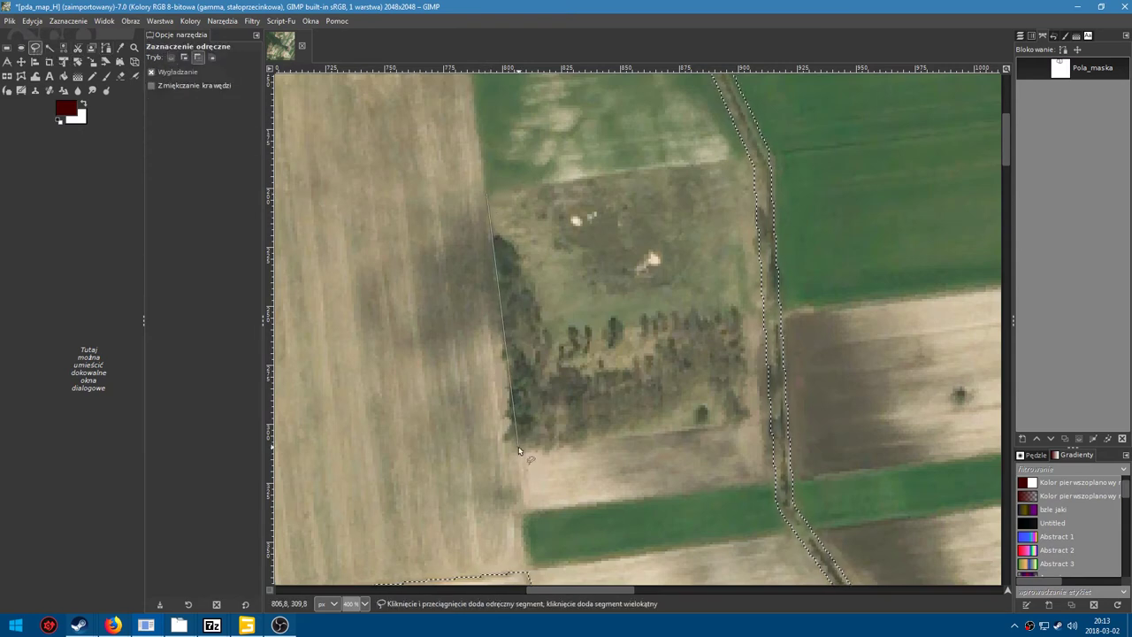
click(777, 421)
click(758, 158)
click(486, 193)
key(Return)
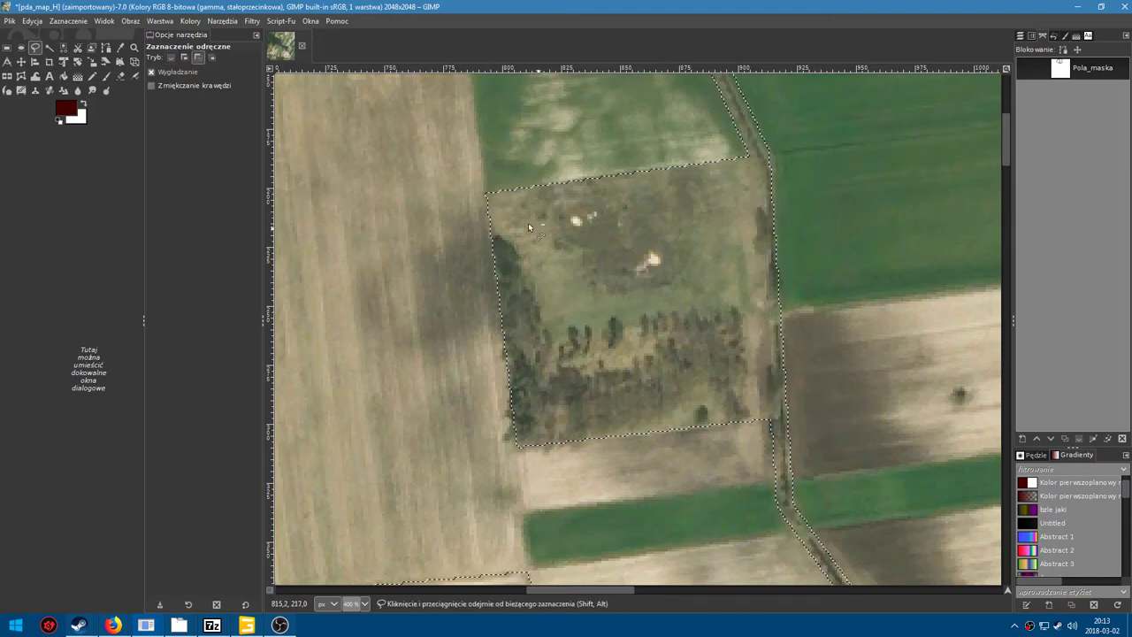
scroll(528, 223, down, 2)
scroll(572, 324, down, 2)
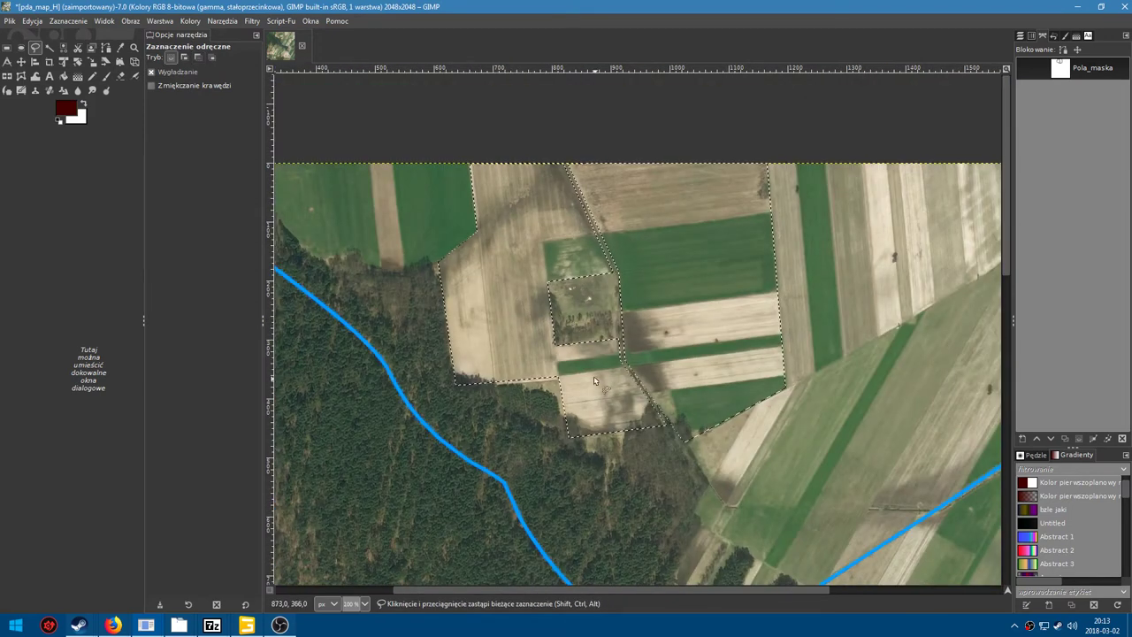
scroll(680, 197, up, 1)
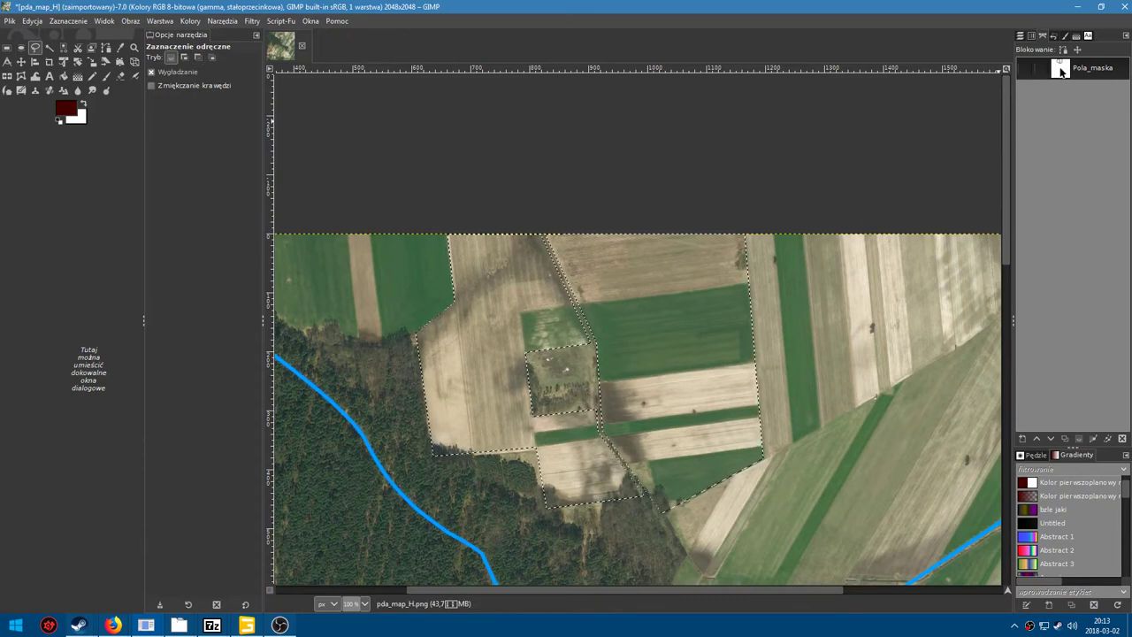
click(1022, 438)
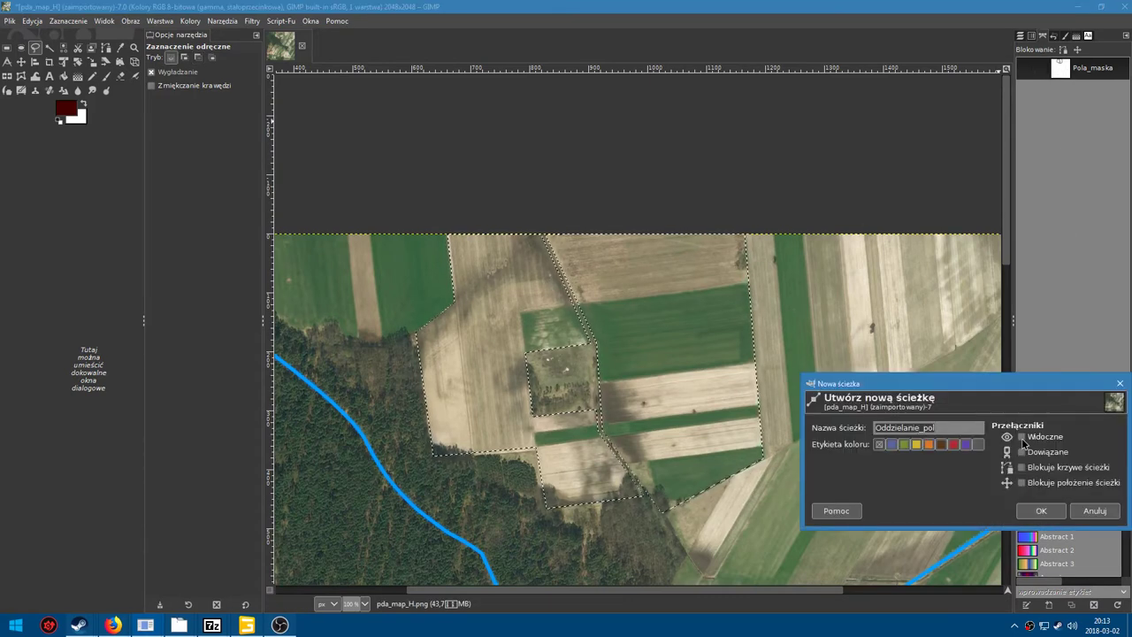
Convert the field selection into a new path named Pole_maska and delete the old Pola_maska path.
click(1087, 508)
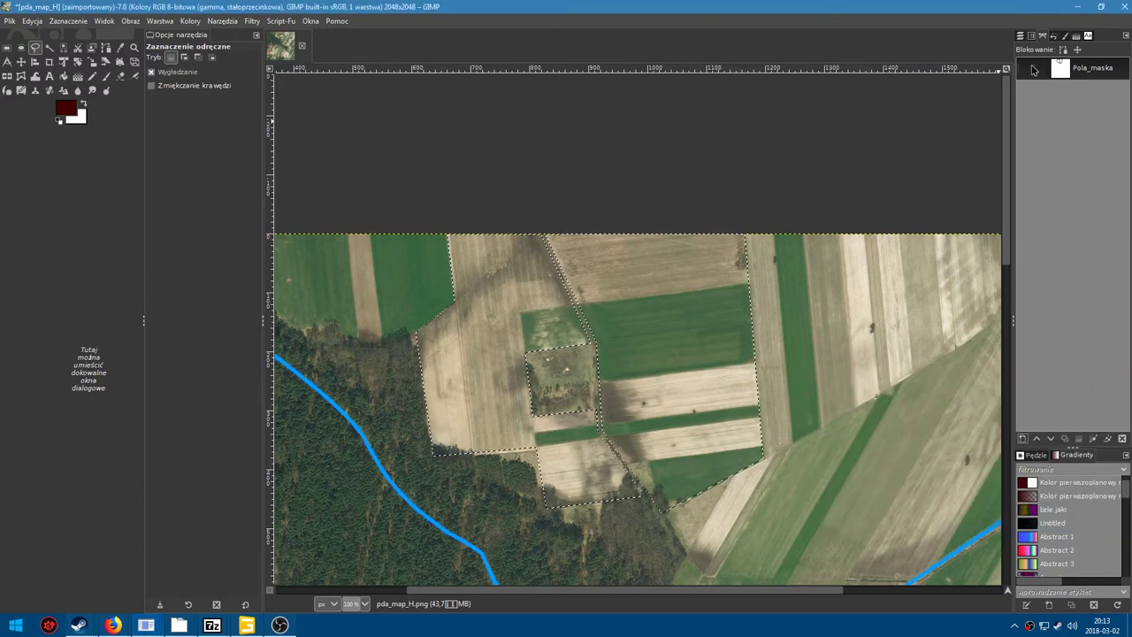
click(1060, 38)
key(b)
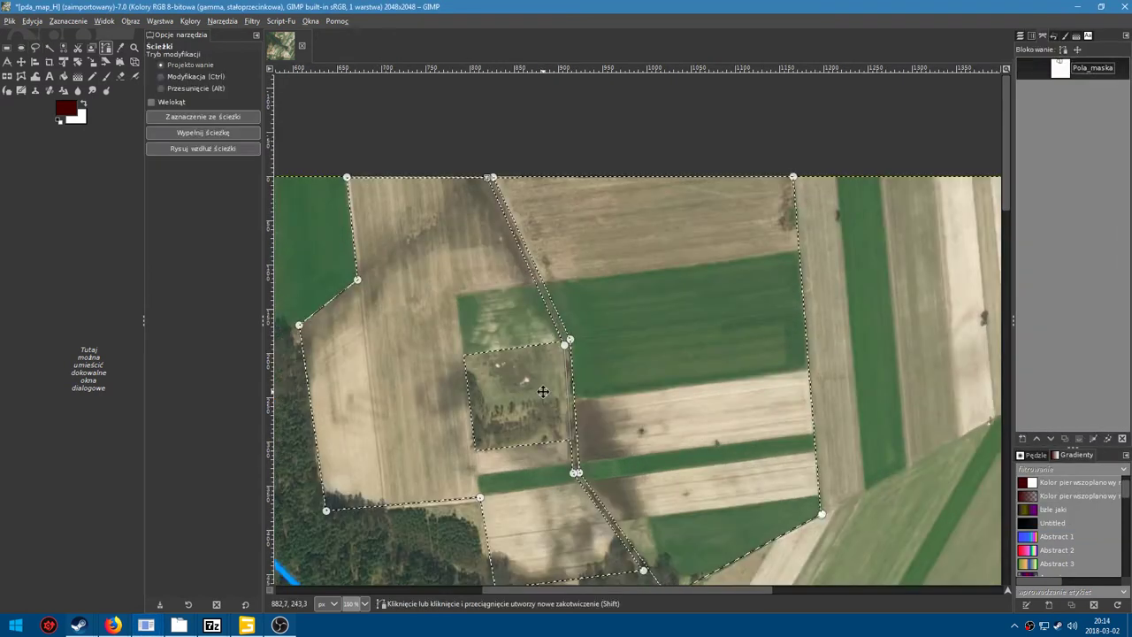
scroll(560, 396, up, 1)
scroll(559, 396, down, 2)
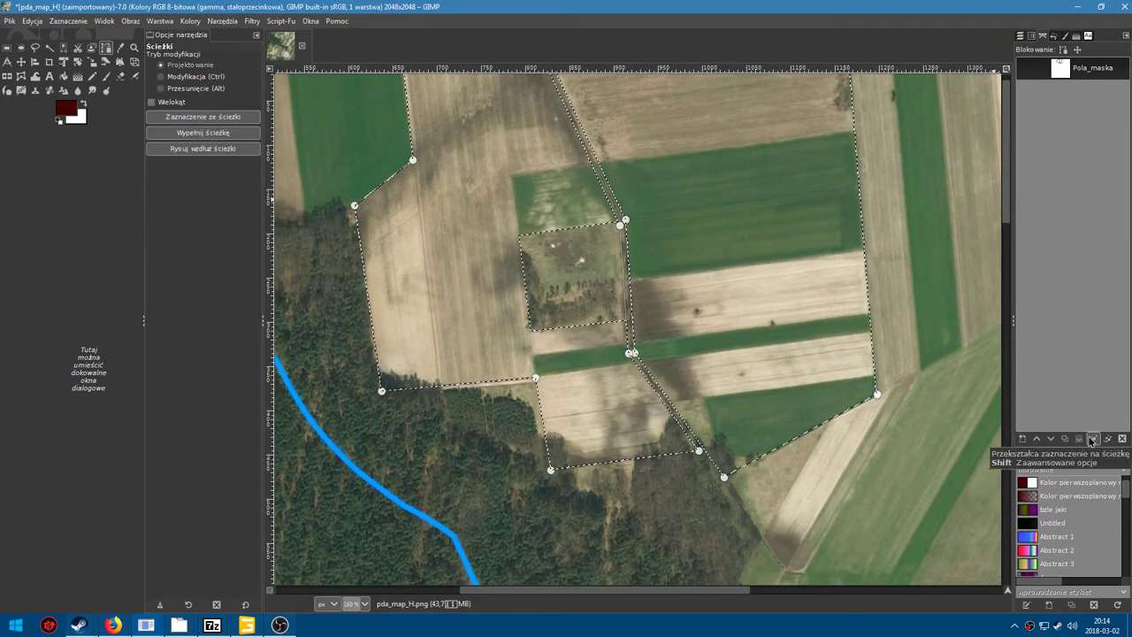
click(1092, 439)
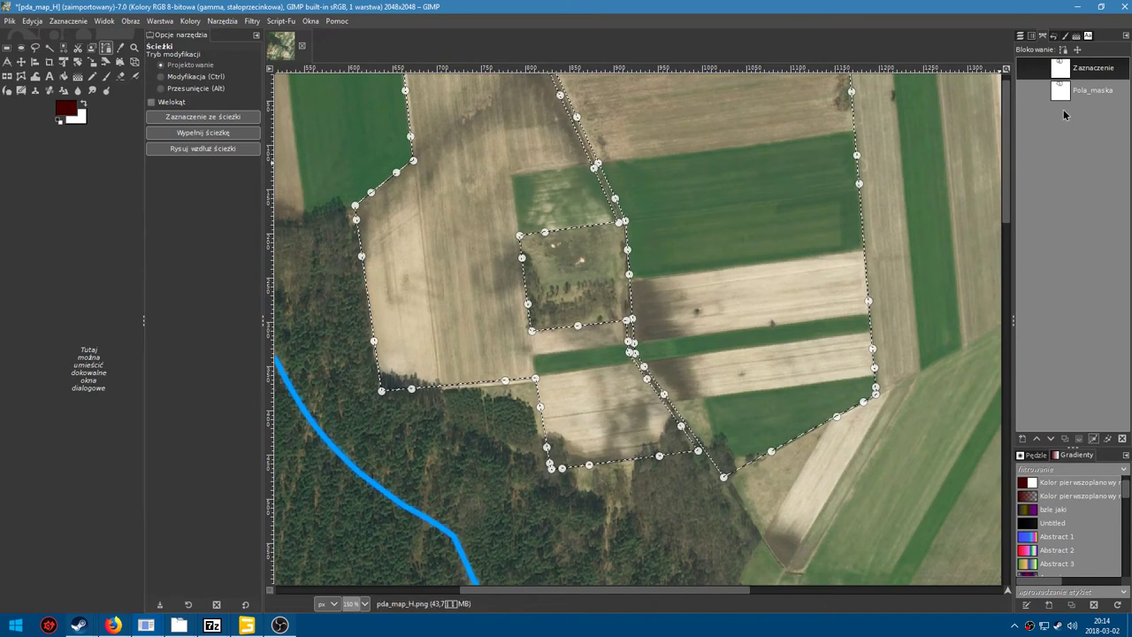
double_click(1094, 69)
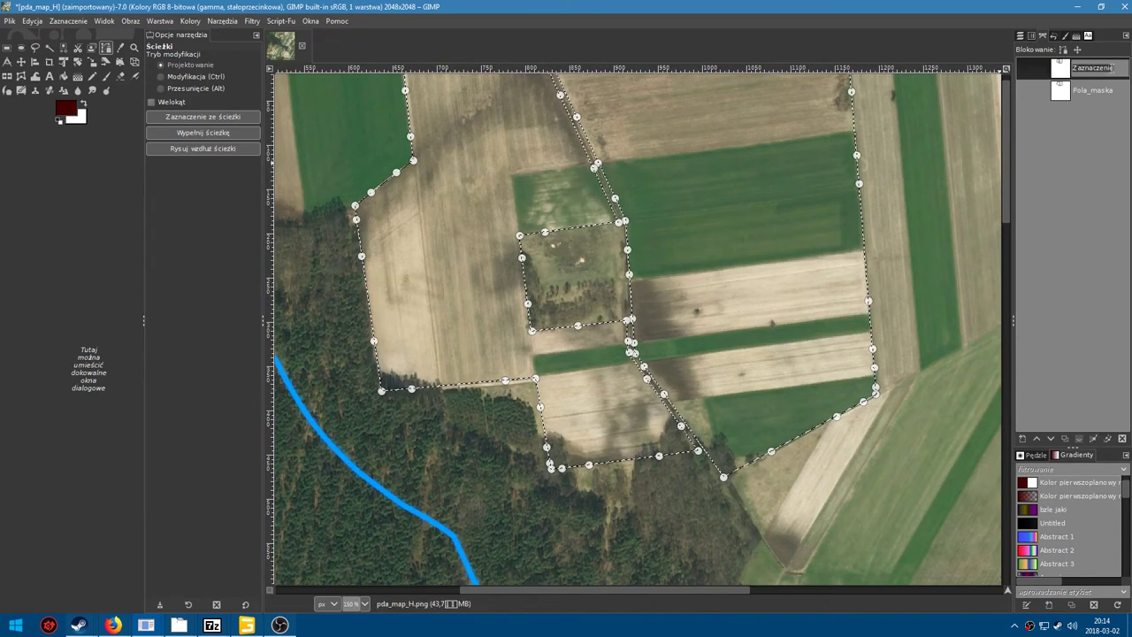
text(Pole_ma)
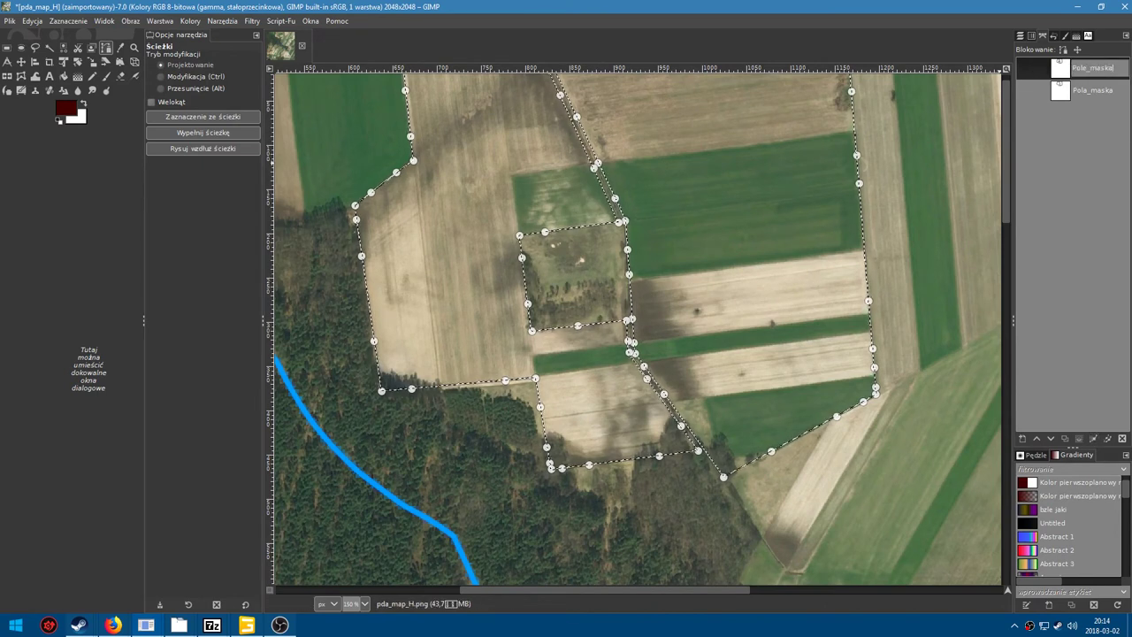
text(ska)
mouse_move(1093, 89)
mouse_down()
mouse_move(1108, 181)
mouse_move(445, 203)
mouse_up()
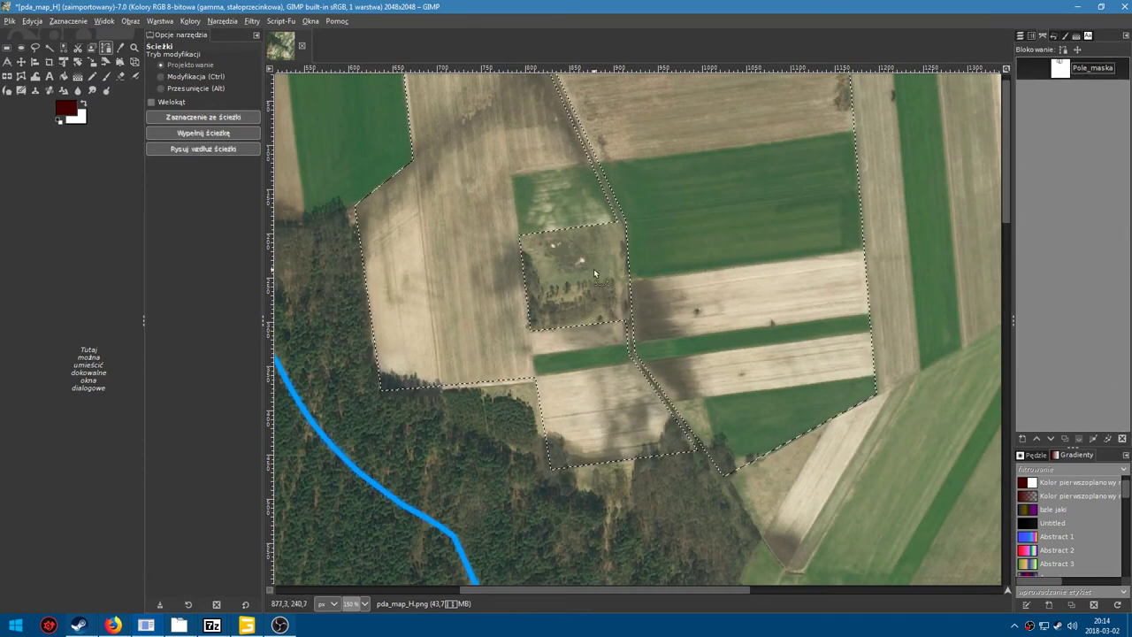
Invert the selection and clear everything outside the fields to transparency.
scroll(595, 266, down, 1)
scroll(692, 343, down, 2)
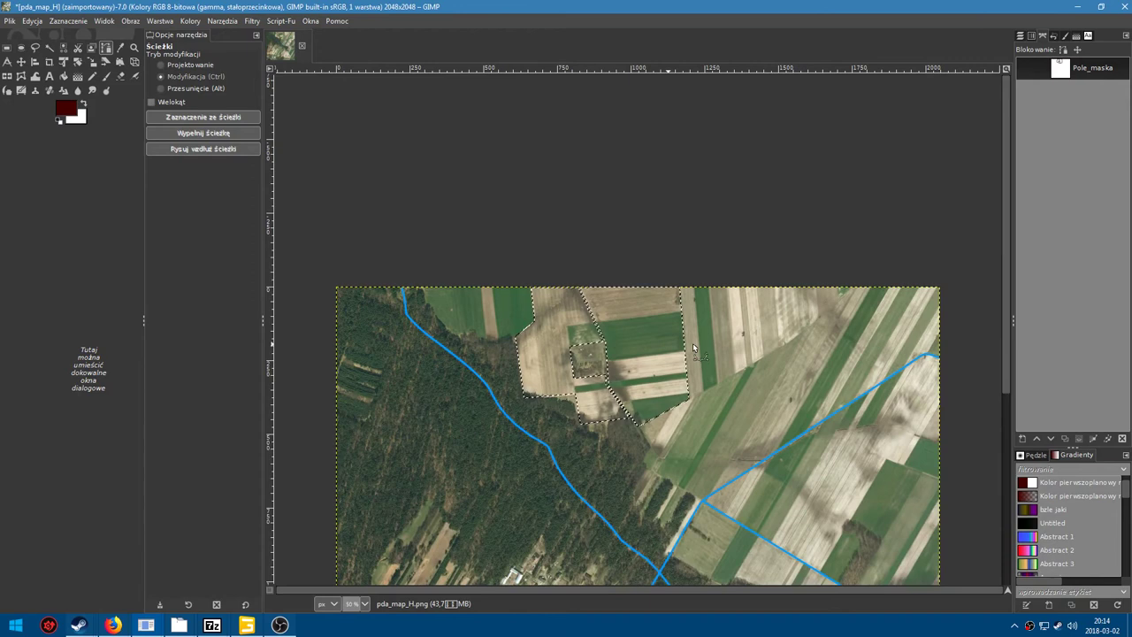
key(ctrl+i)
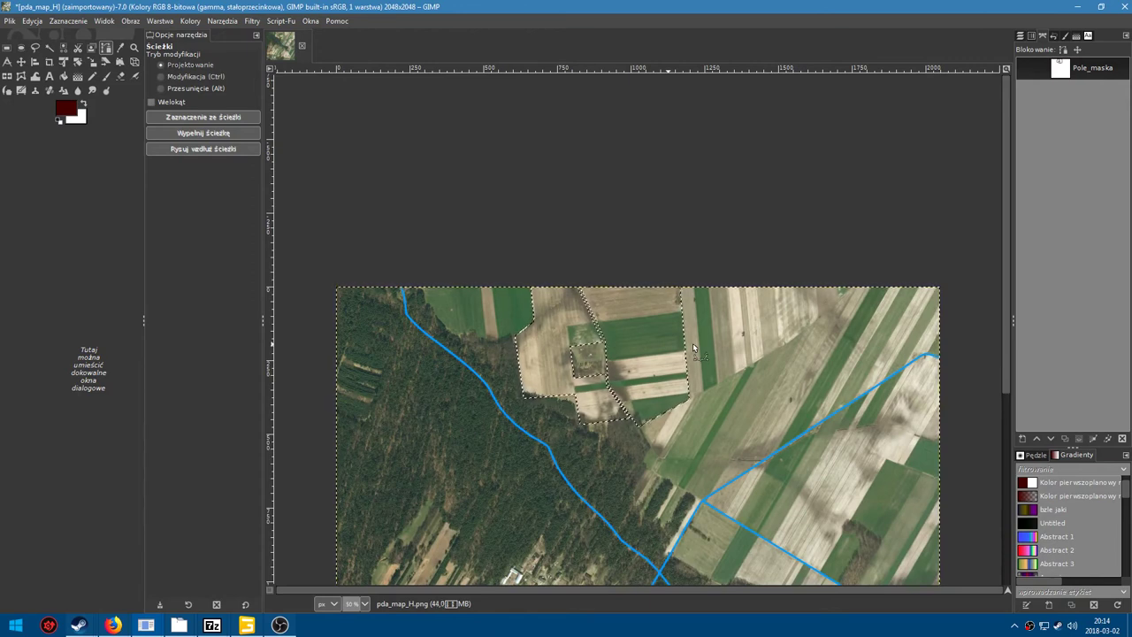
key(Delete)
Zoom around the field cut-out and bring up the Image (Obraz) menu.
scroll(662, 373, down, 2)
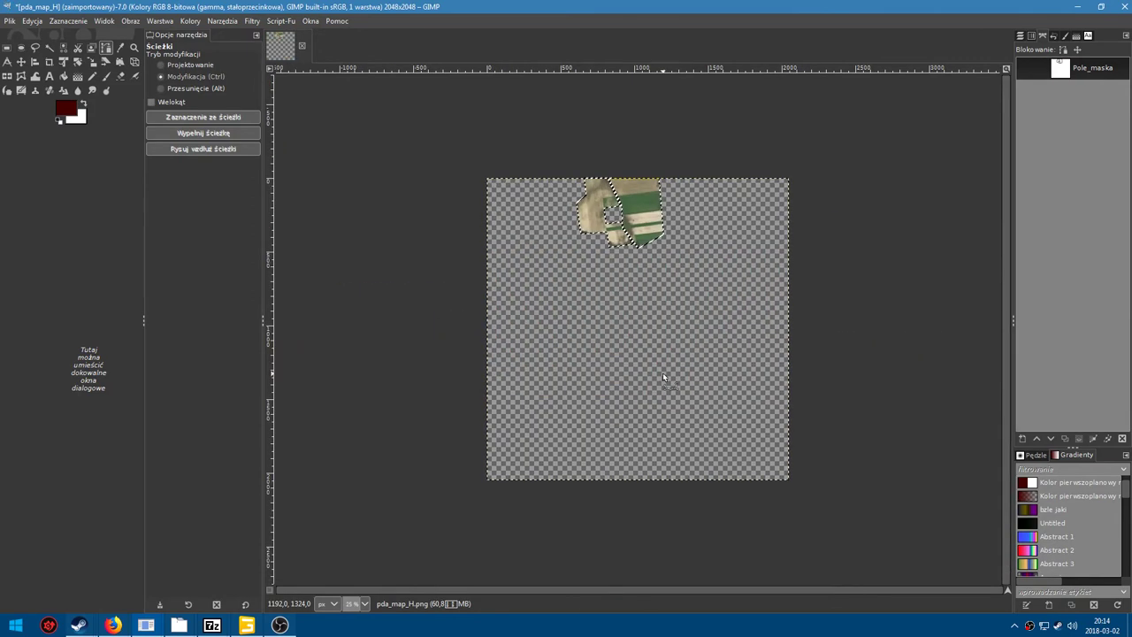
scroll(662, 362, up, 1)
scroll(654, 360, up, 1)
scroll(641, 356, up, 1)
scroll(625, 351, up, 1)
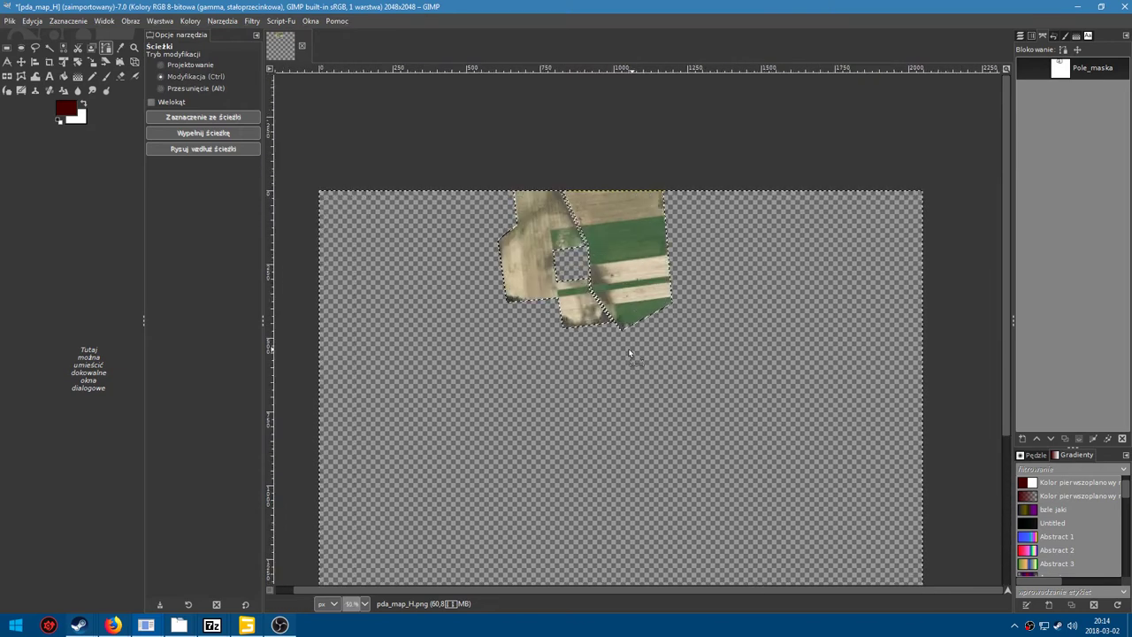
scroll(659, 331, down, 1)
scroll(660, 331, down, 1)
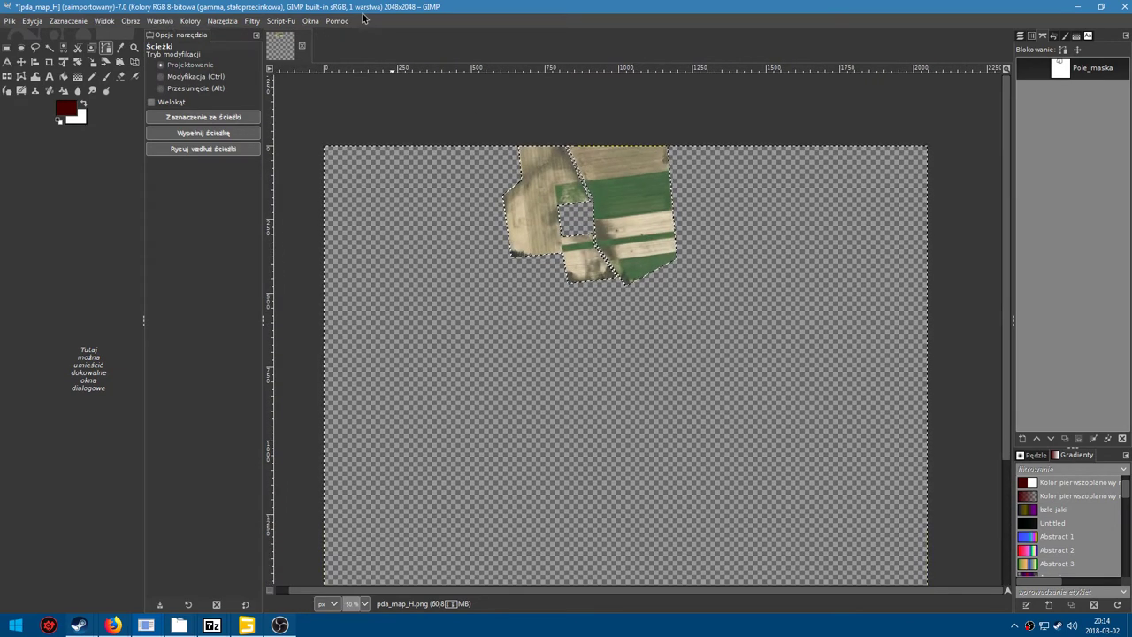
click(128, 20)
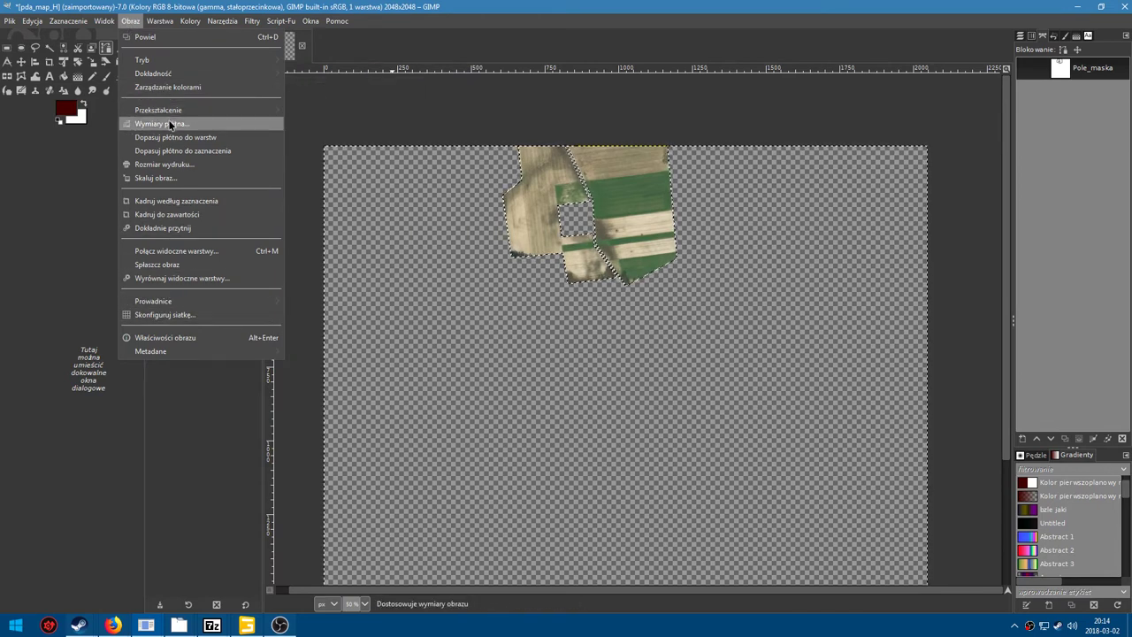
Scale pda_map_H to 4096×4096 pixels, accepting the large-image memory warning.
click(156, 178)
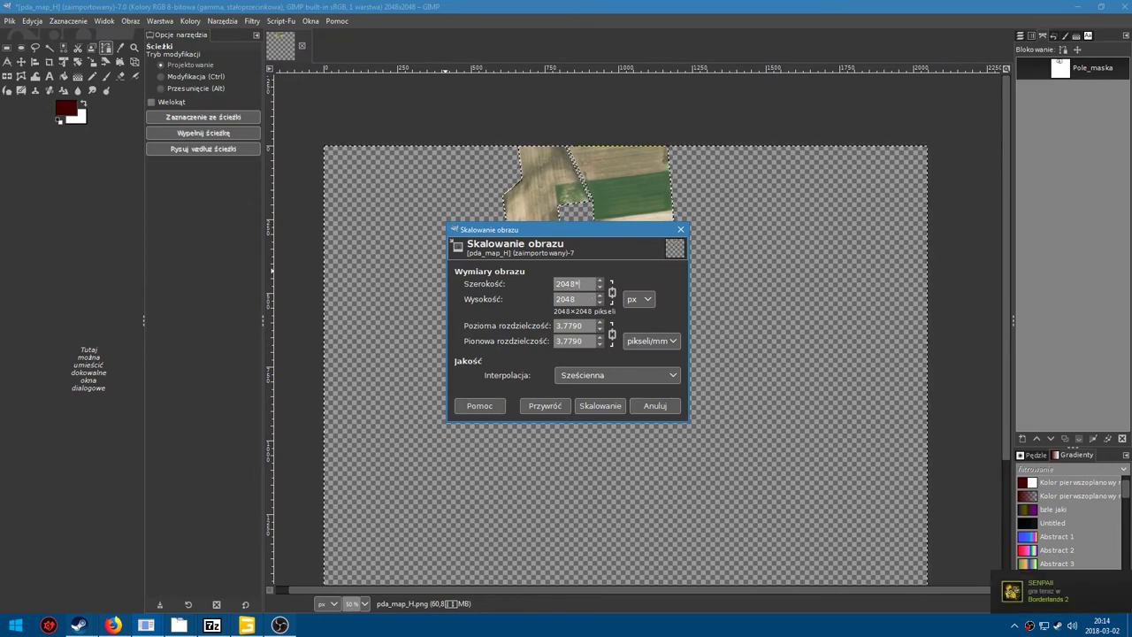
click(608, 407)
click(627, 386)
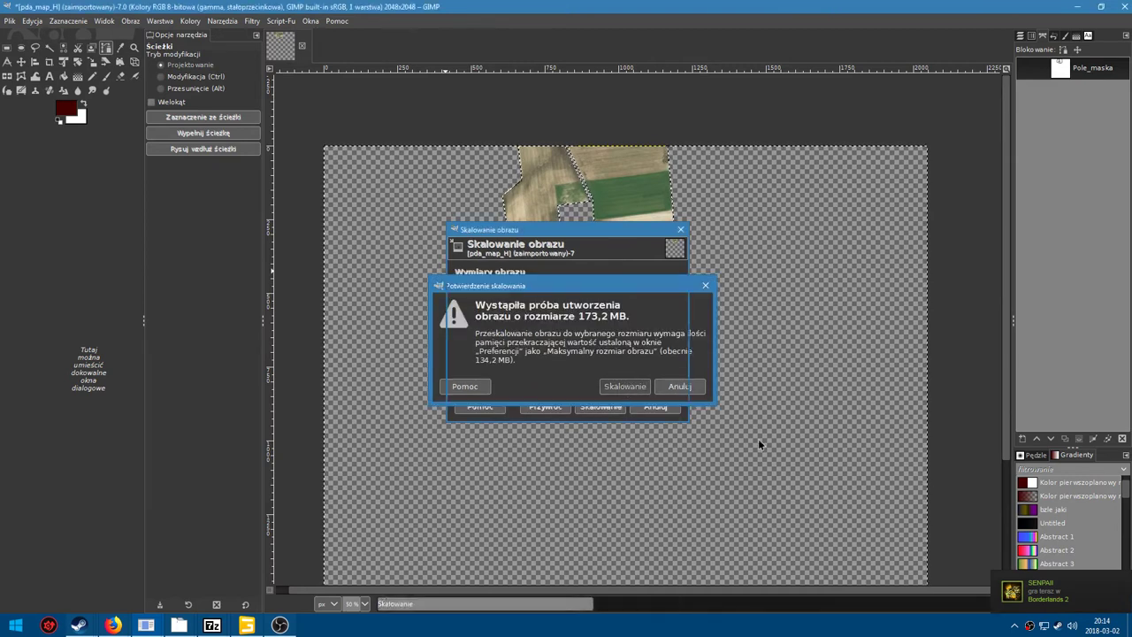
scroll(650, 325, up, 3)
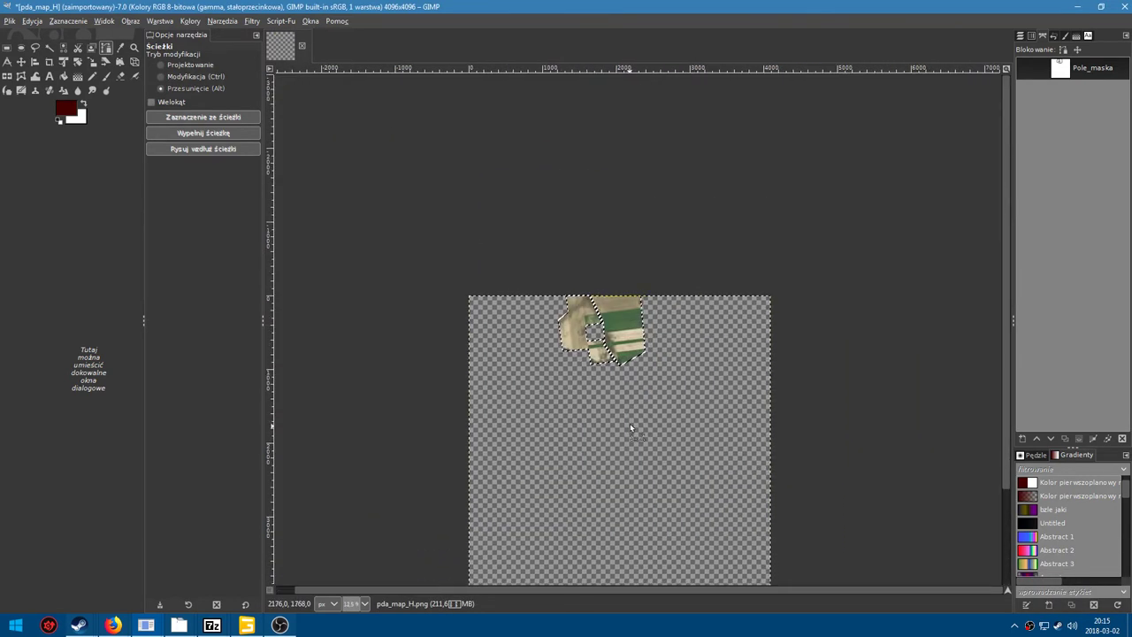
scroll(630, 423, up, 2)
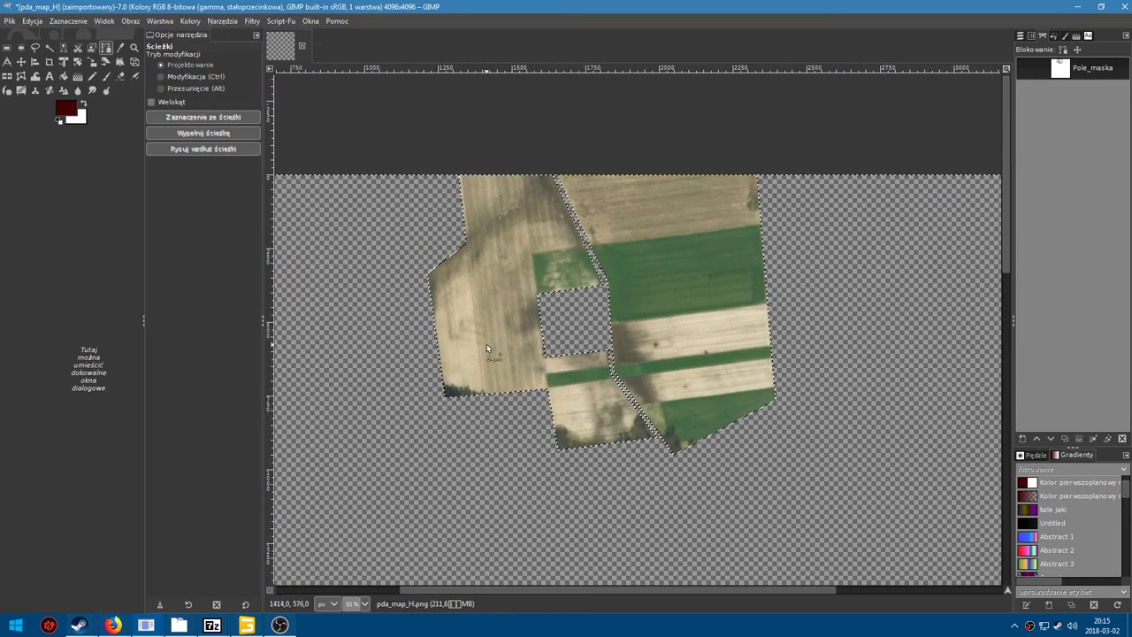
scroll(575, 380, down, 2)
scroll(570, 370, down, 1)
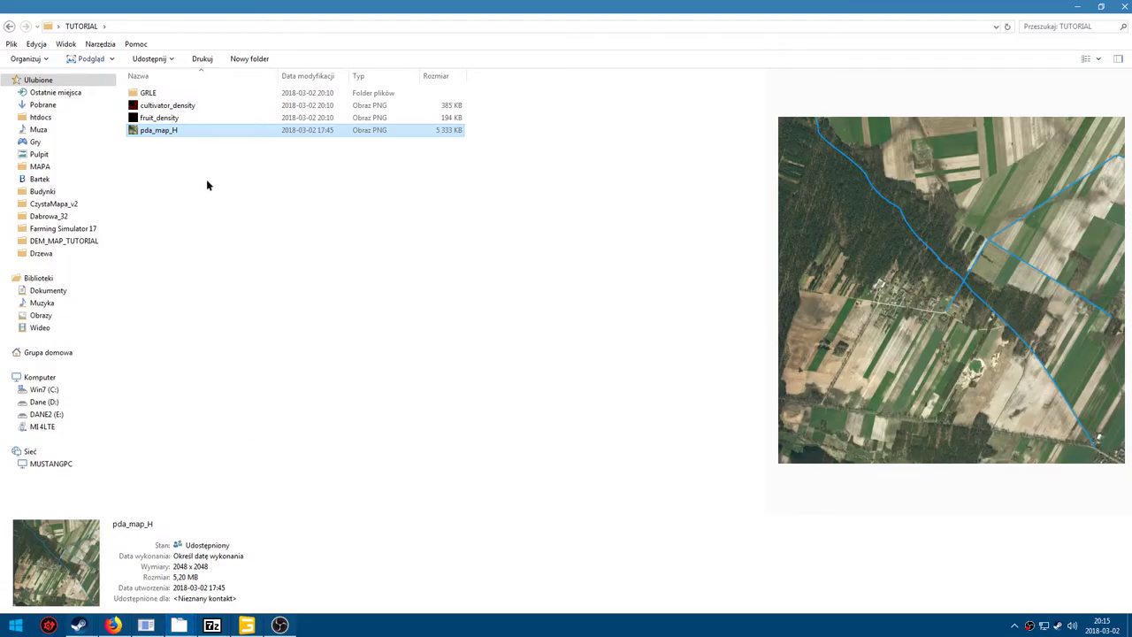
click(165, 106)
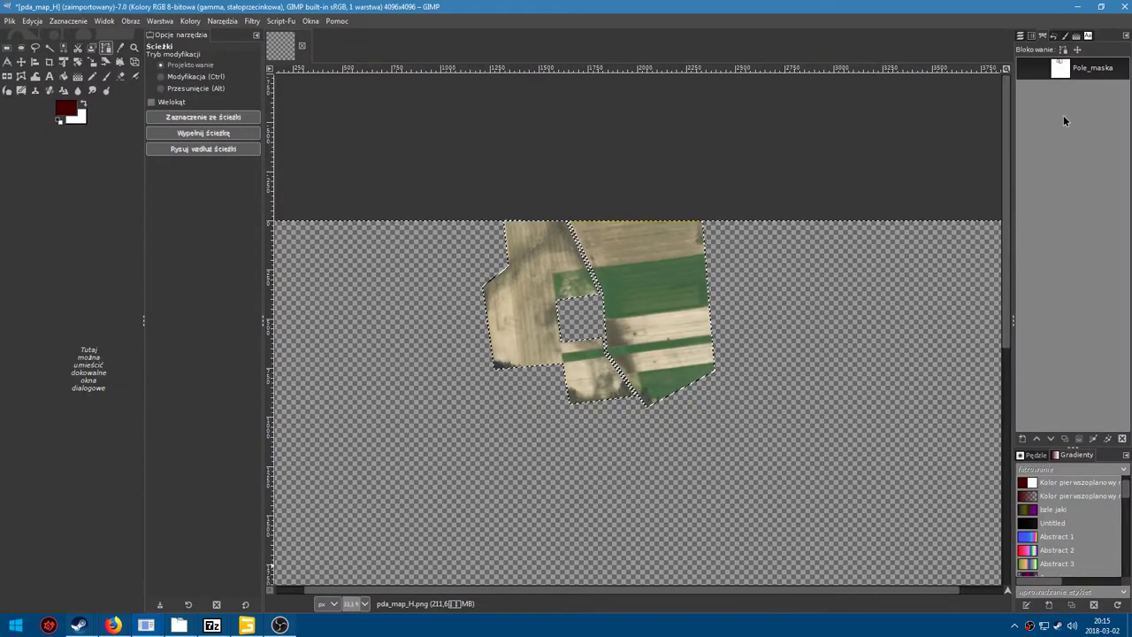
click(1019, 38)
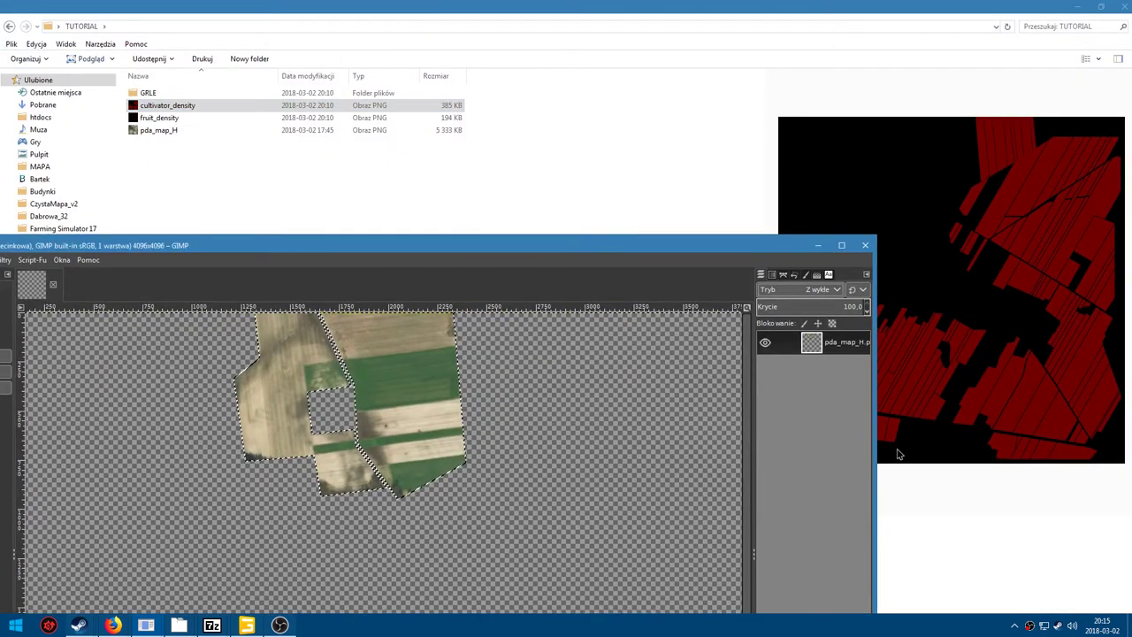
Drop cultivator_density.png into the layers panel as a second layer below the cut-out.
drag(772, 387, 808, 440)
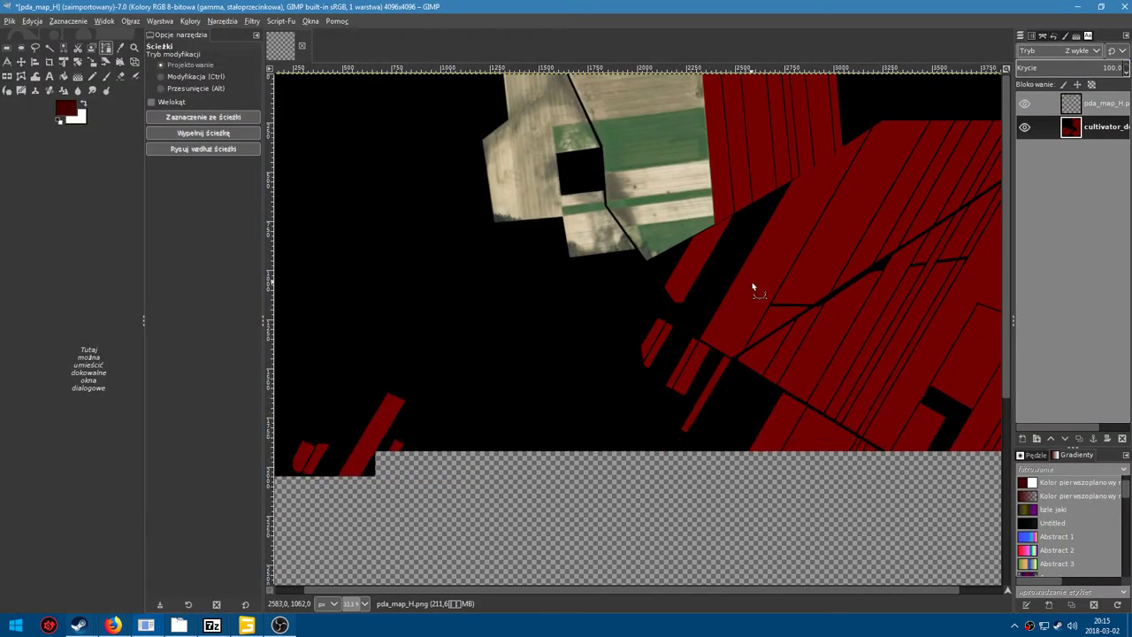
scroll(703, 301, down, 2)
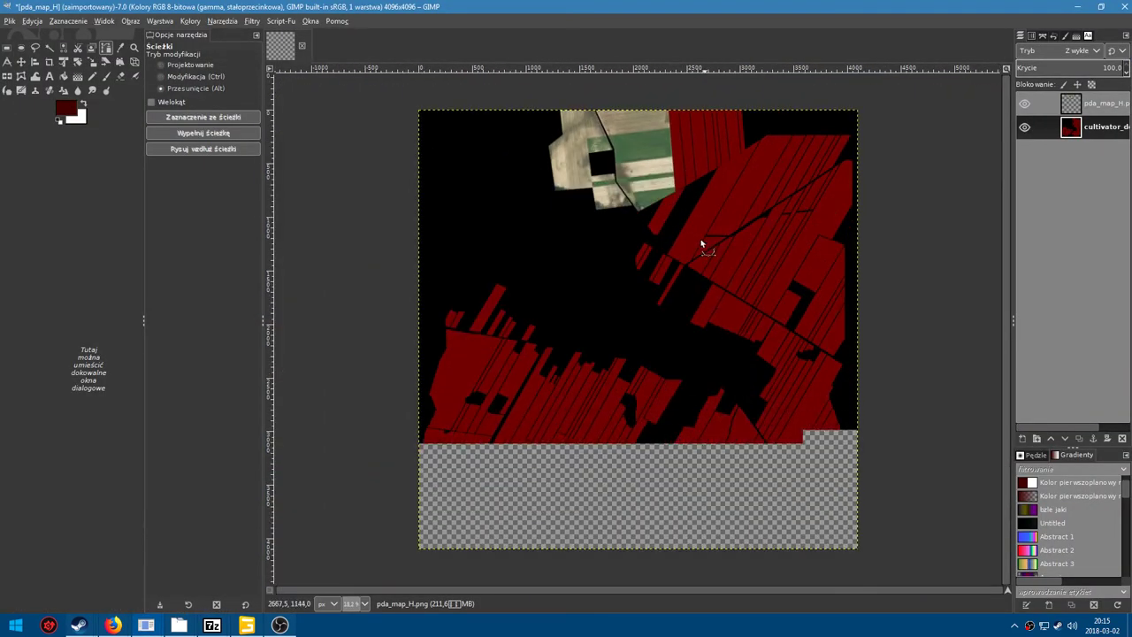
scroll(653, 327, up, 1)
scroll(655, 345, up, 2)
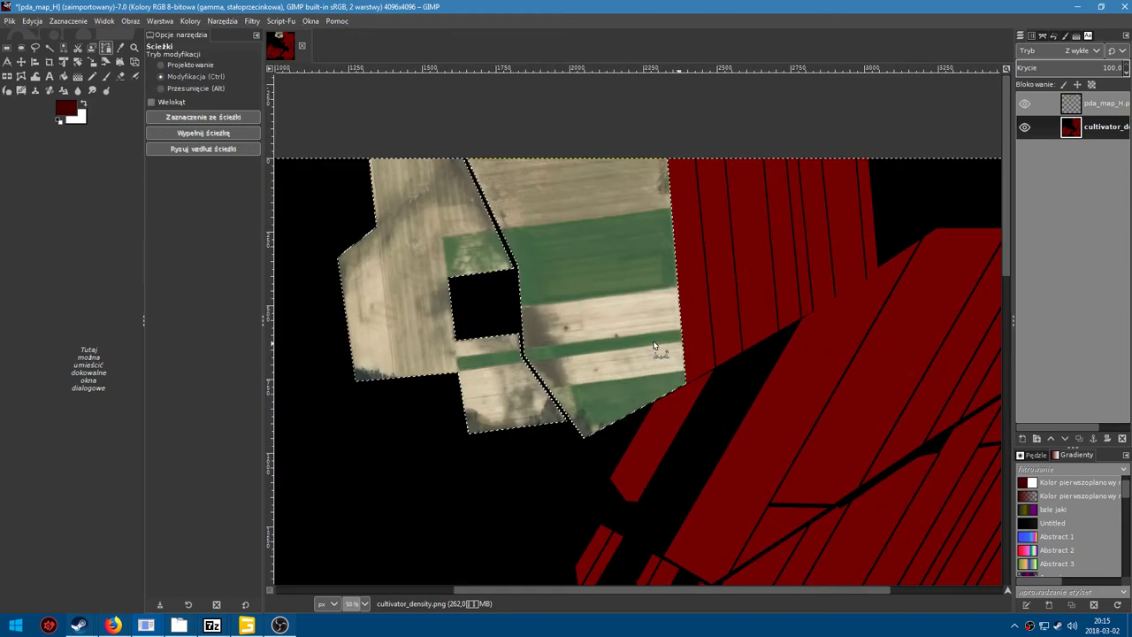
scroll(654, 345, up, 1)
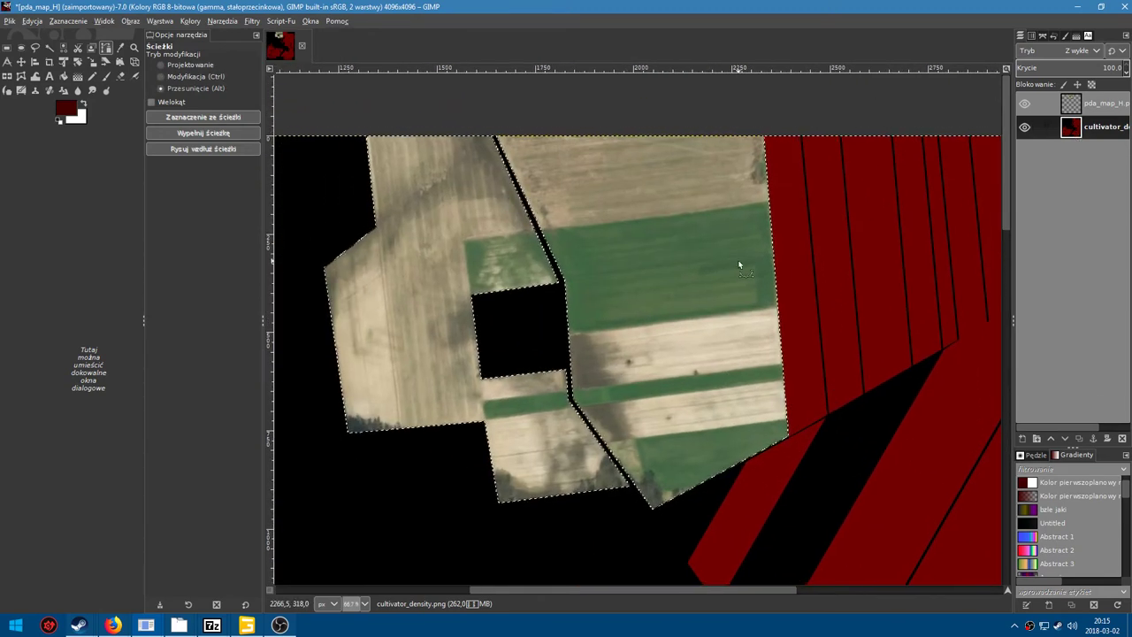
scroll(667, 299, up, 1)
scroll(672, 303, up, 1)
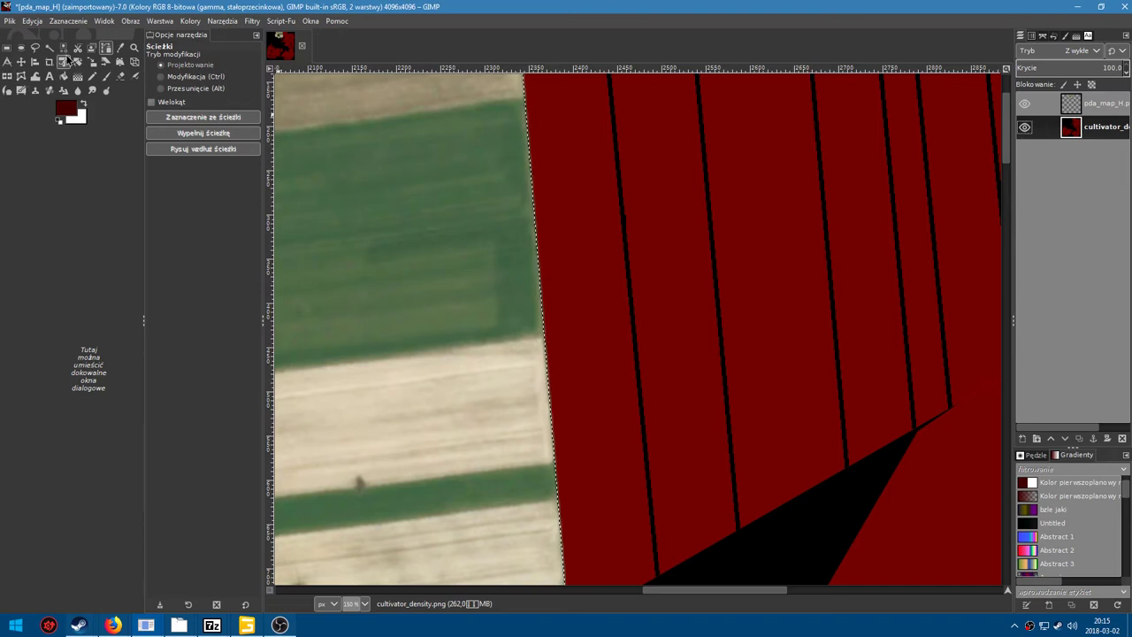
click(92, 76)
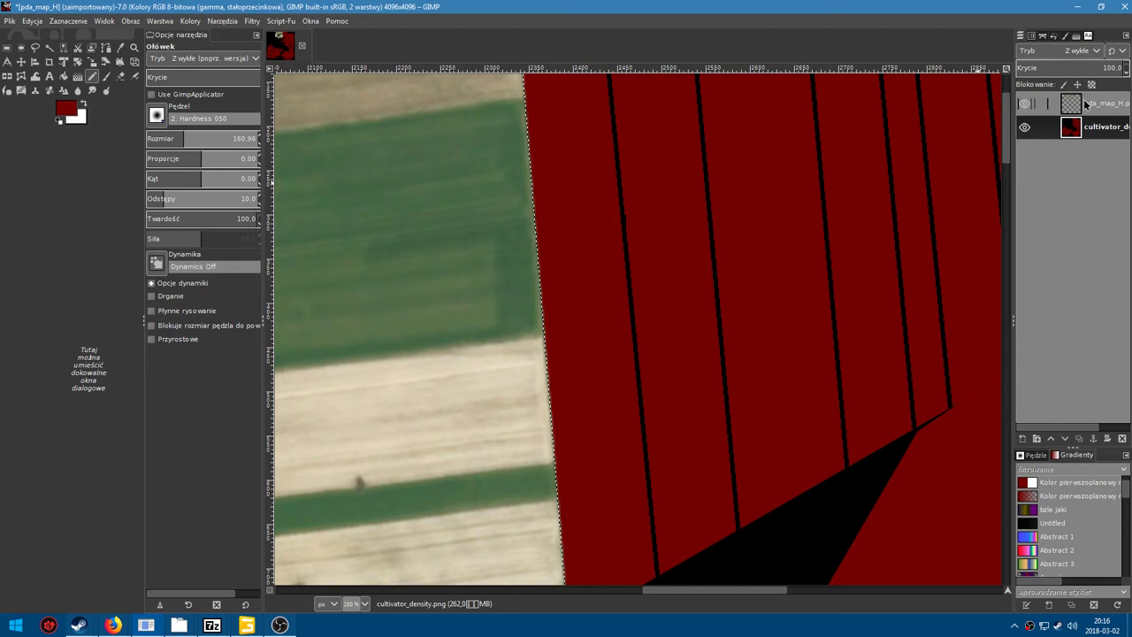
Sample the density map's red as the pencil colour and show the Paths list again.
scroll(531, 256, down, 4)
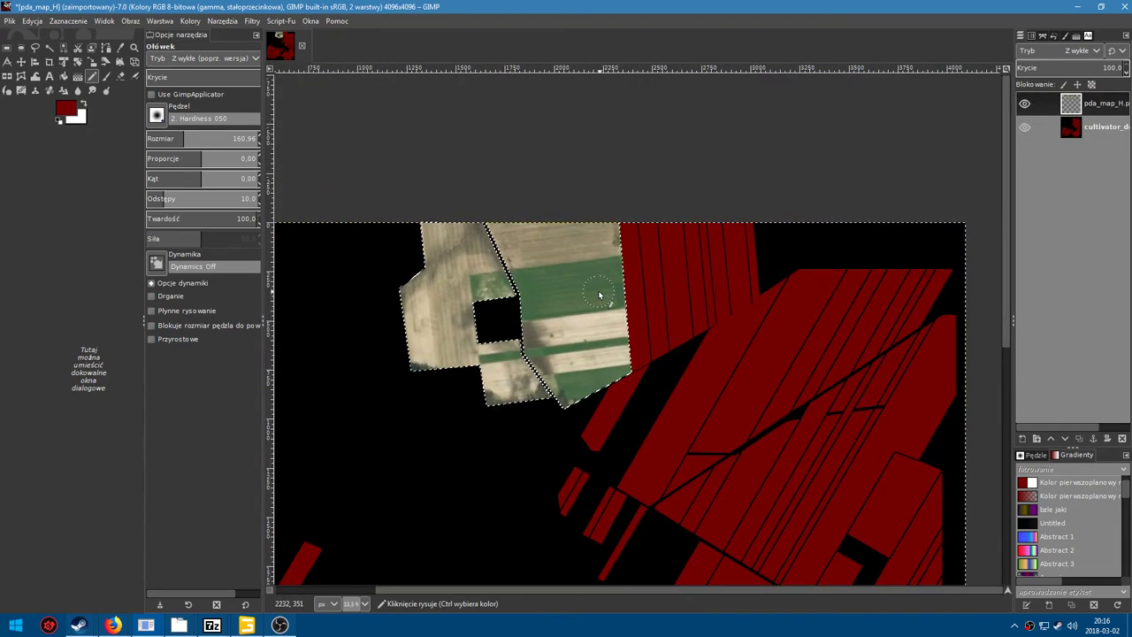
key(ctrl)
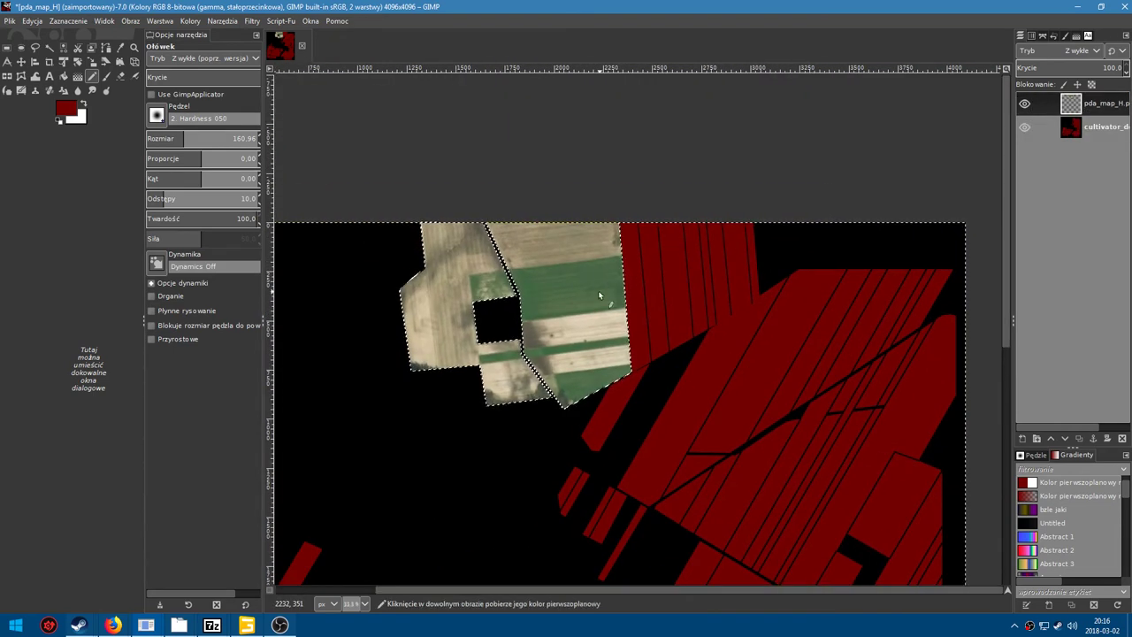
mouse_move(531, 247)
mouse_down()
mouse_move(520, 227)
mouse_move(472, 253)
mouse_move(460, 318)
mouse_move(398, 373)
mouse_up()
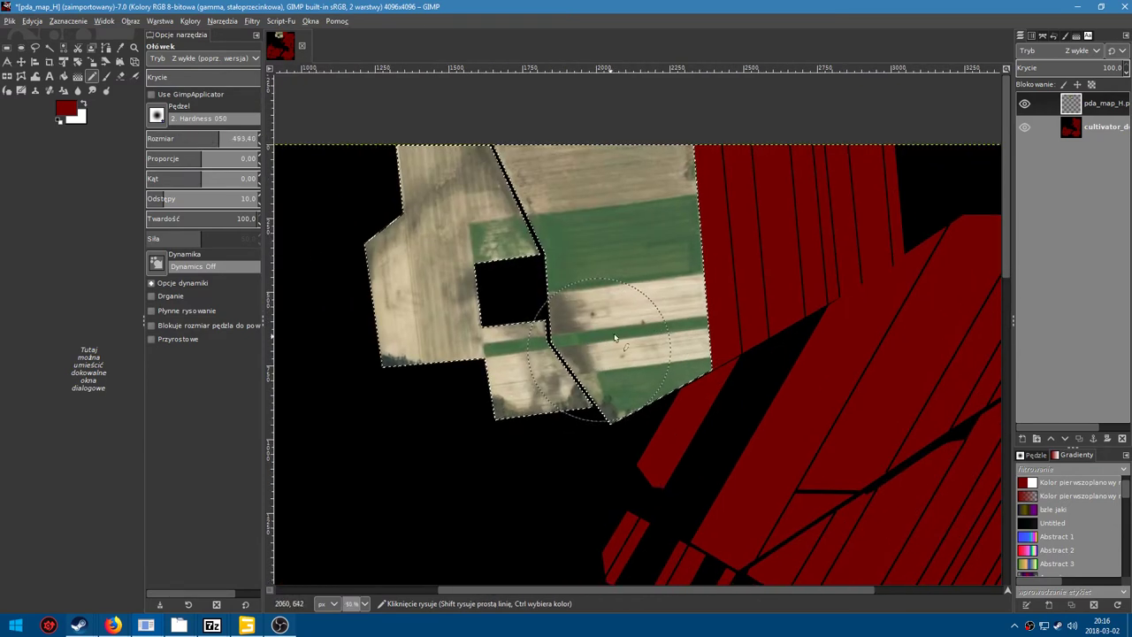
click(1044, 36)
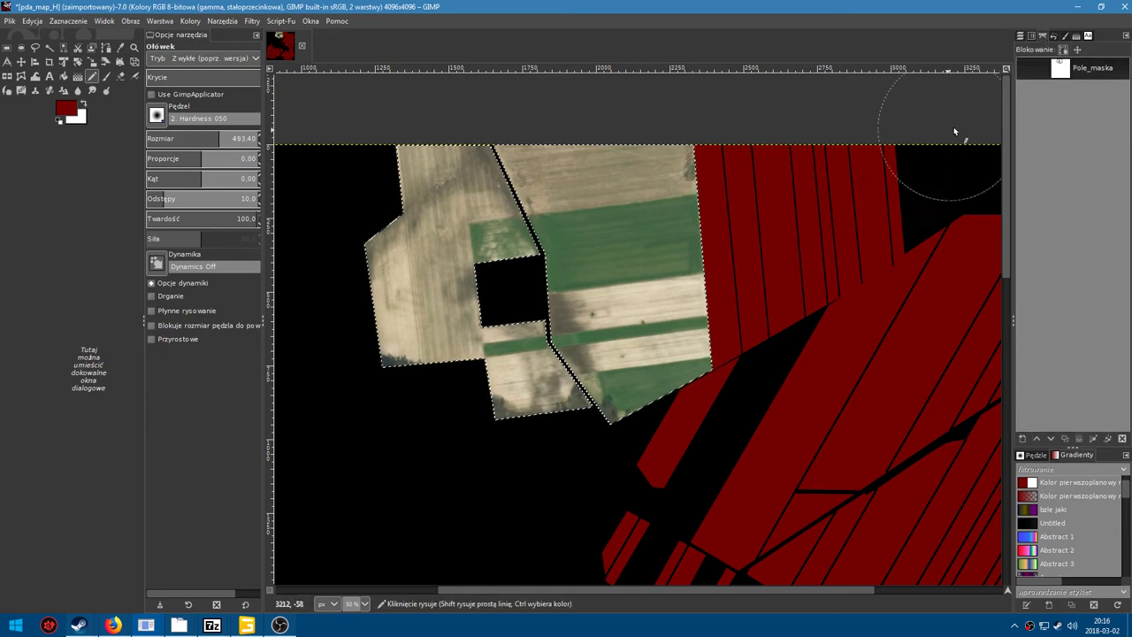
click(105, 47)
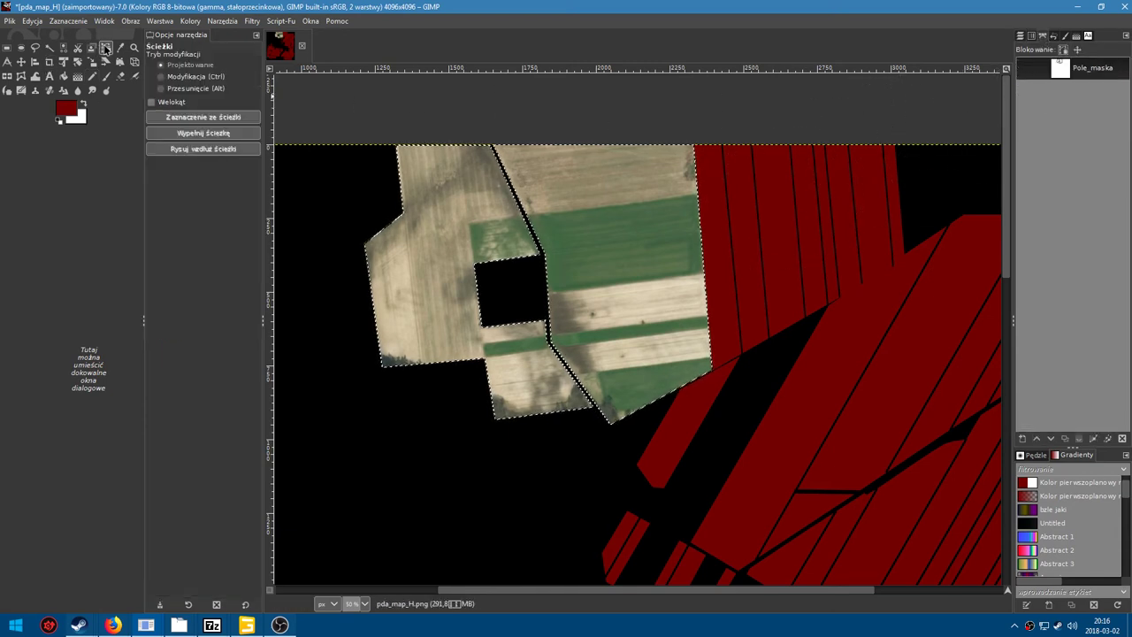
Start a new path from the black region's corner along the red field and green strip edges.
scroll(420, 327, up, 3)
scroll(434, 309, up, 1)
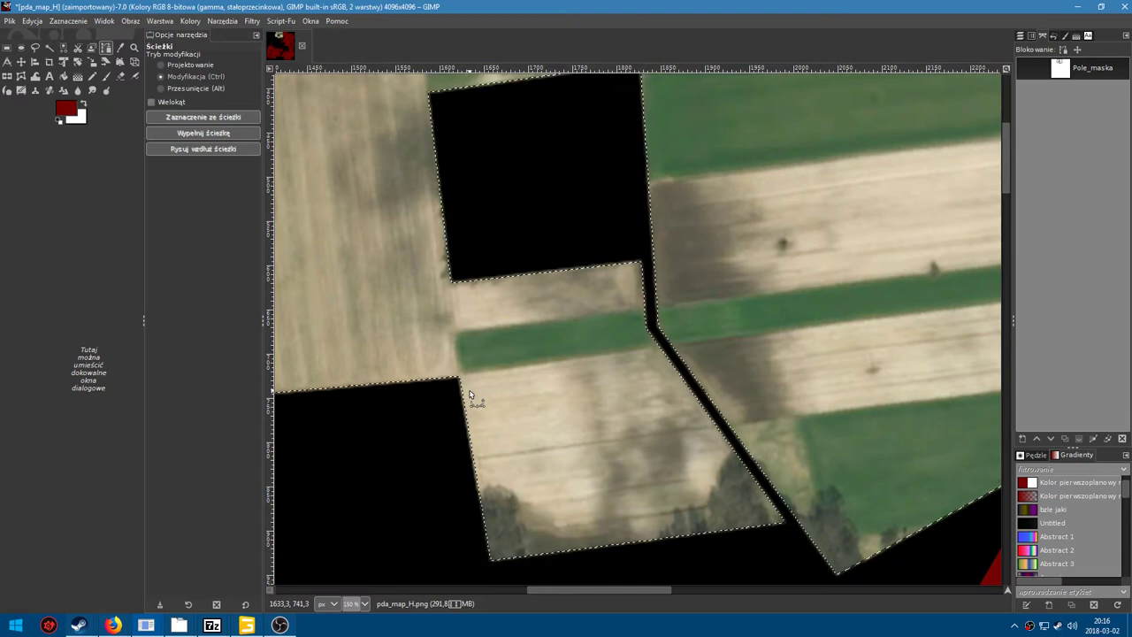
click(454, 370)
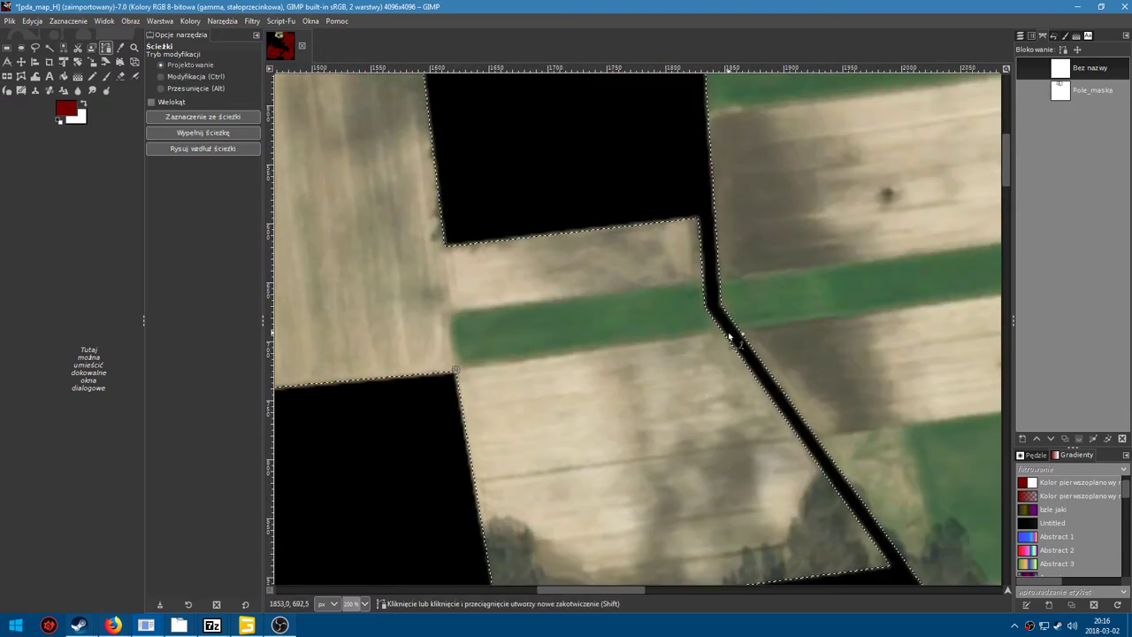
scroll(790, 339, right, 5)
scroll(720, 356, right, 4)
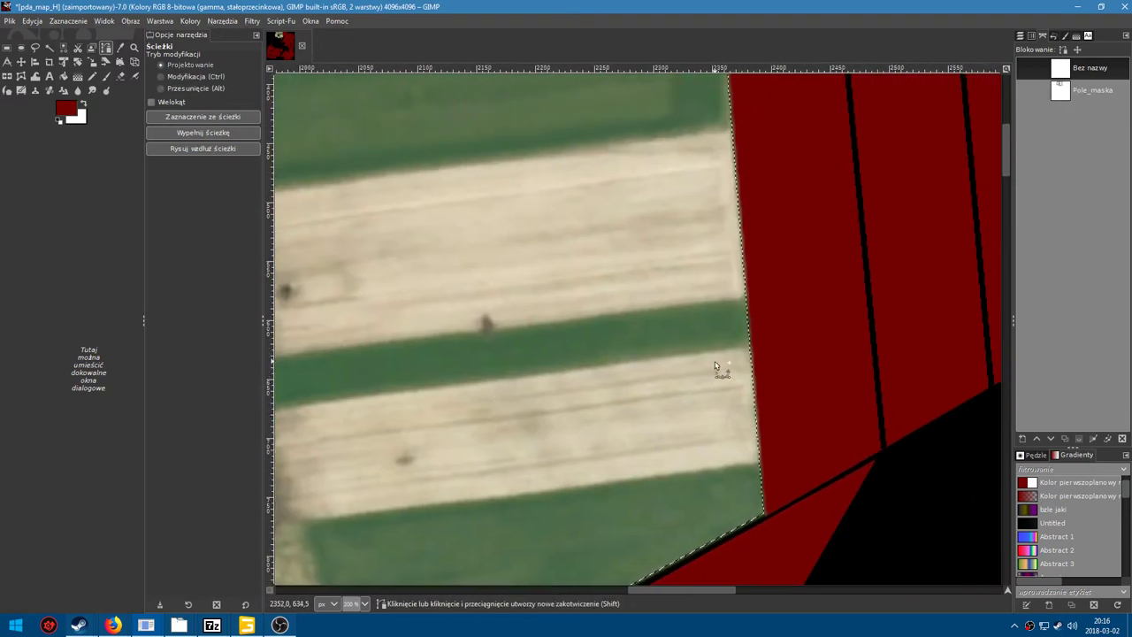
click(750, 347)
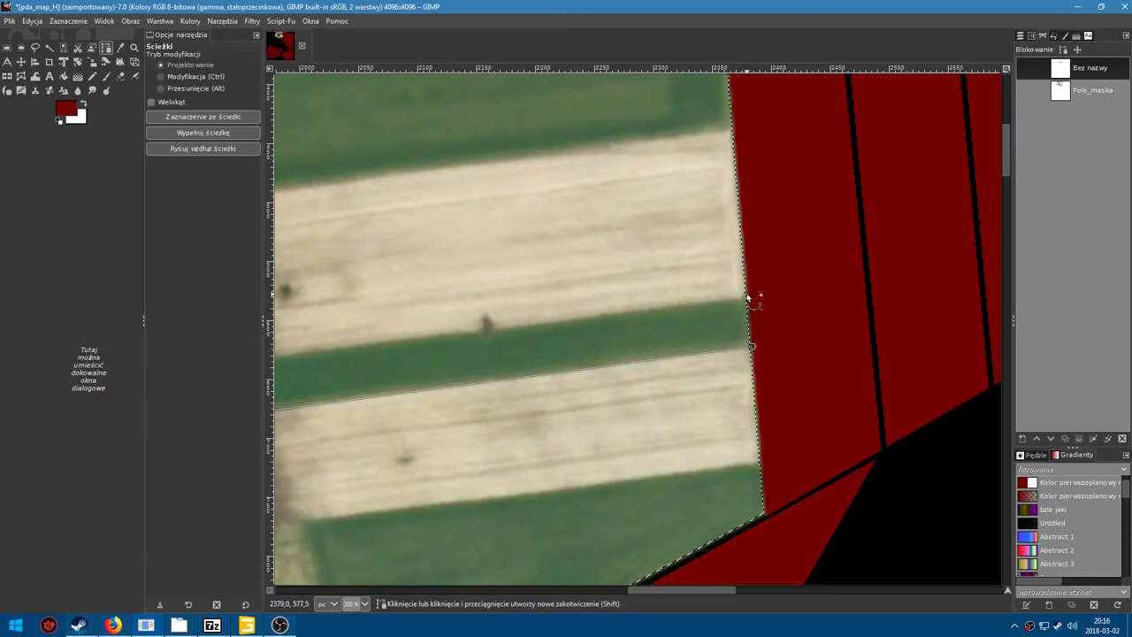
scroll(752, 301, left, 8)
scroll(708, 310, left, 3)
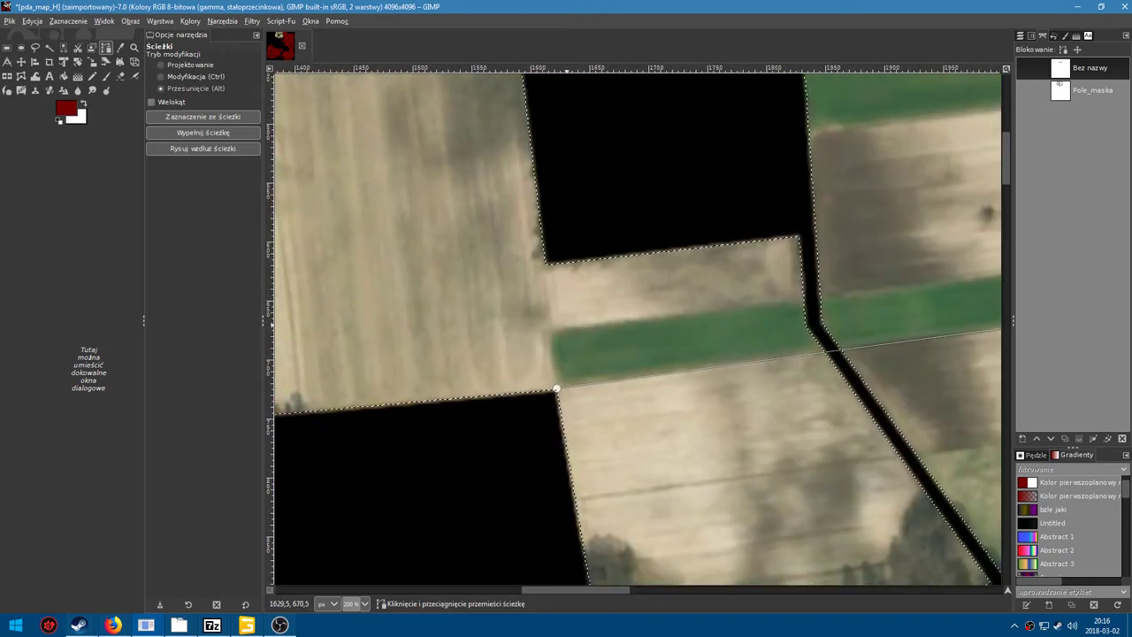
click(551, 330)
click(556, 388)
Add a point at the black notch corner and convert the path to a selection (Shift+V).
scroll(557, 390, down, 3)
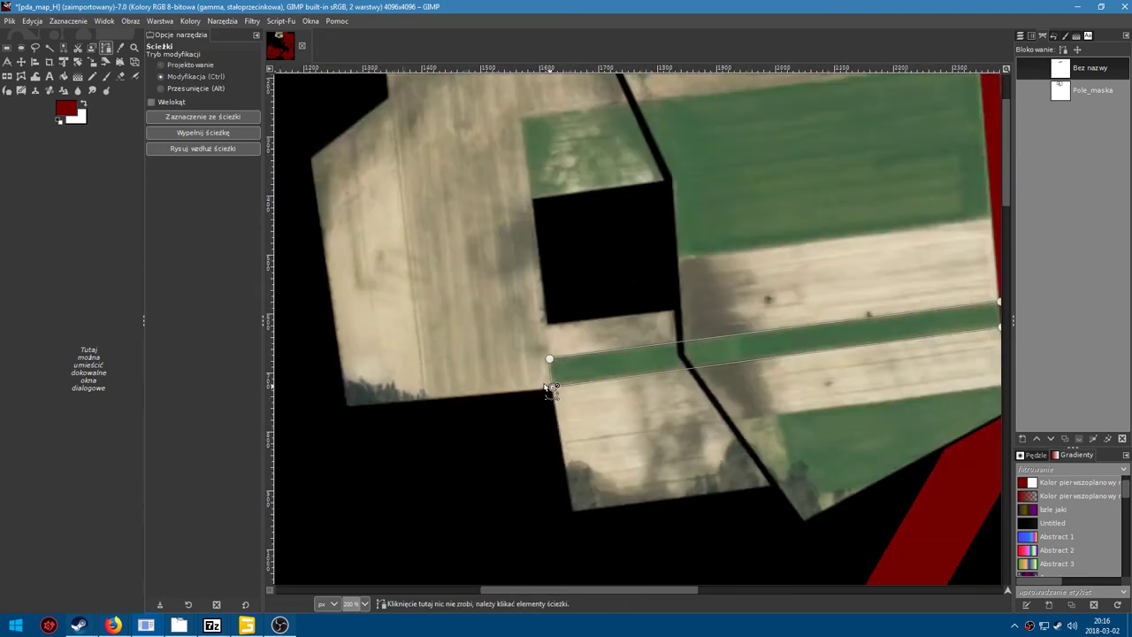
scroll(563, 362, down, 1)
scroll(531, 336, up, 3)
scroll(545, 314, up, 3)
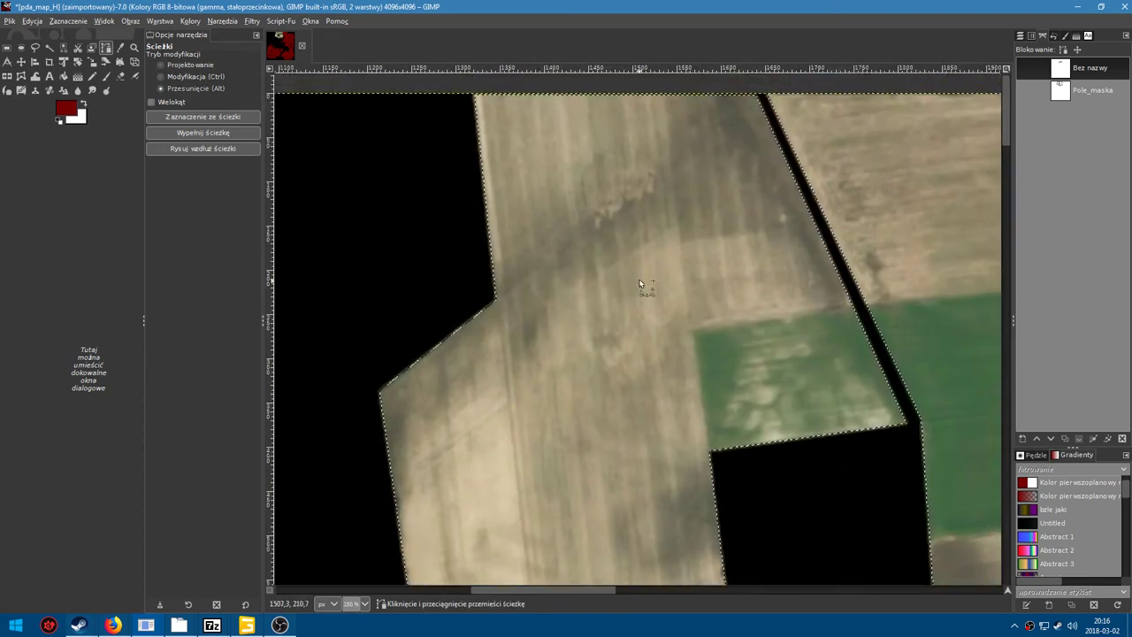
scroll(612, 280, right, 3)
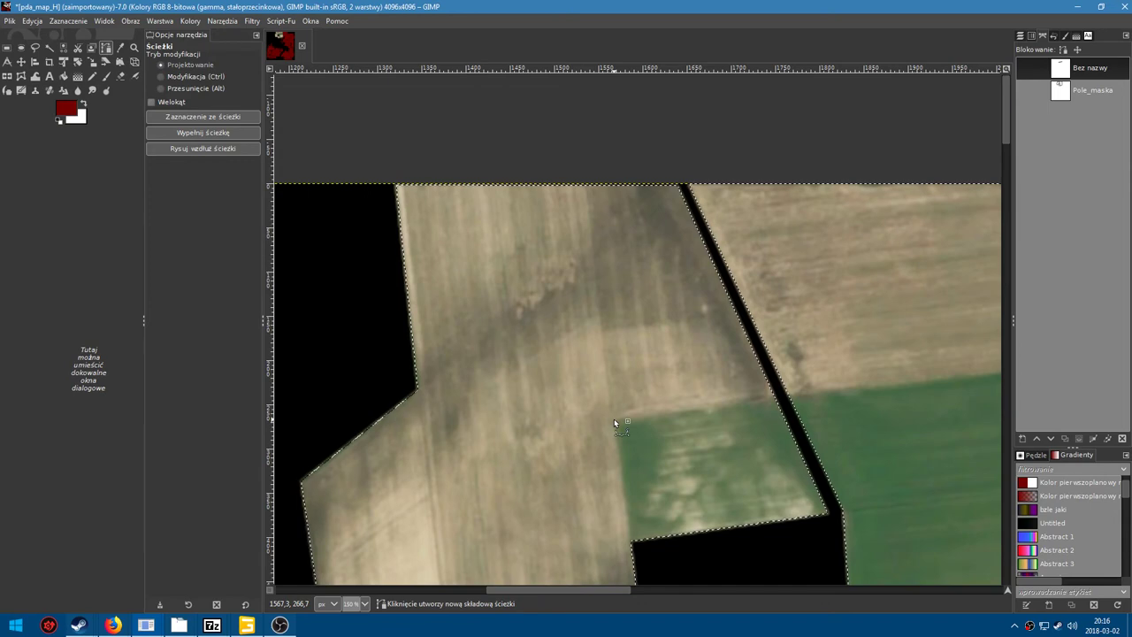
click(631, 543)
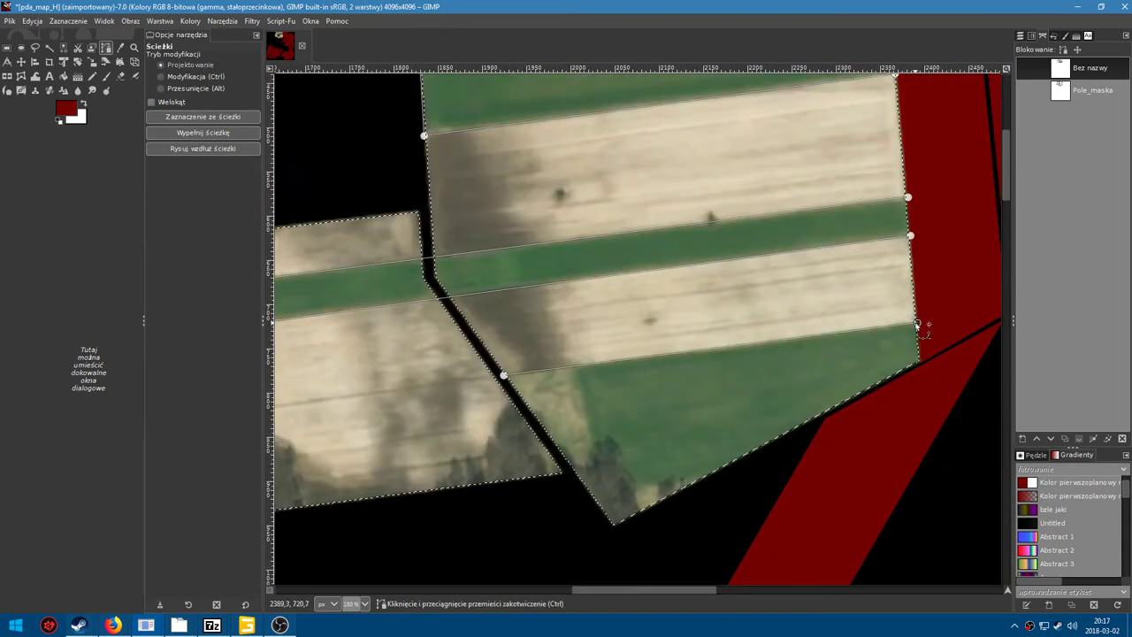
ctrl+scroll(663, 261, down, 3)
ctrl+scroll(664, 261, up, 2)
key(shift+v)
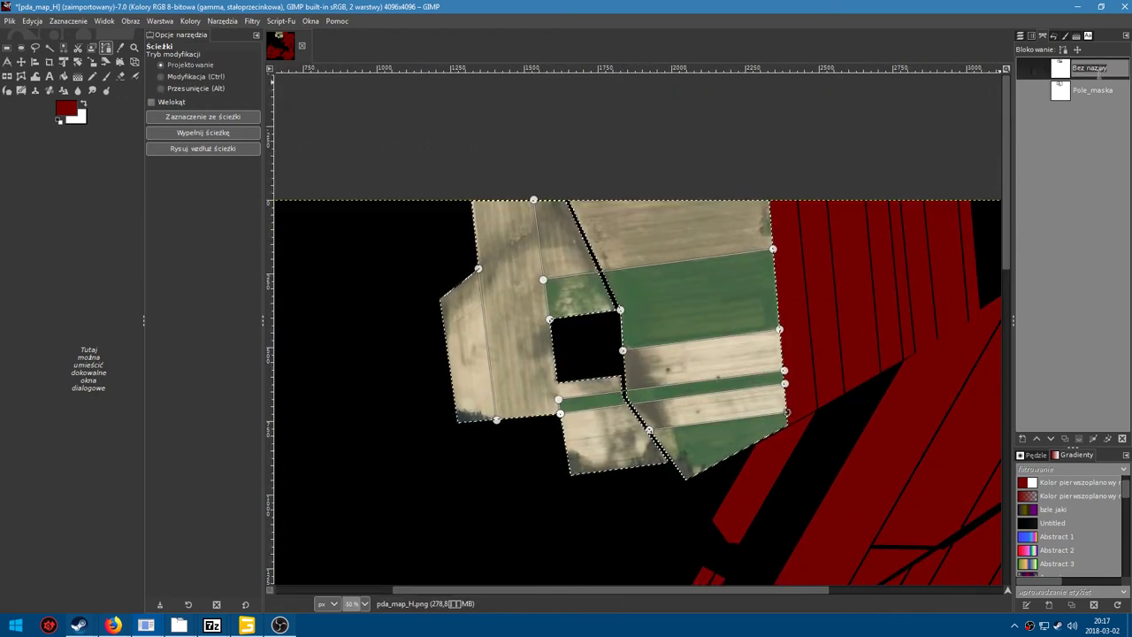
Rename it to Odstępy_maska and return to the Layers list.
text(Odstępy)
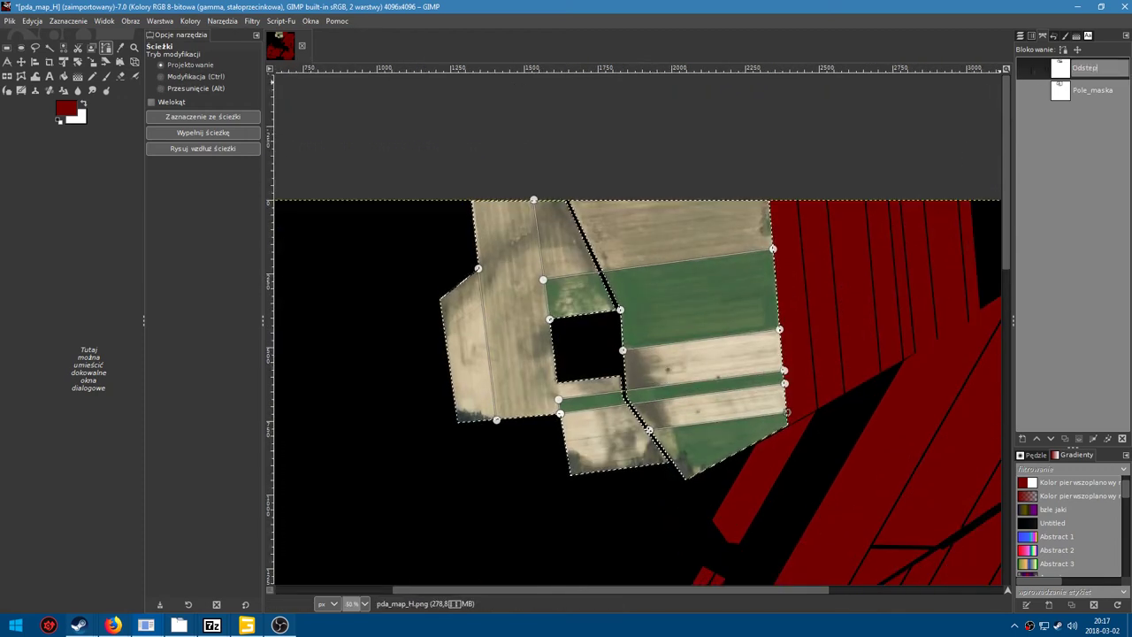
text(_maska)
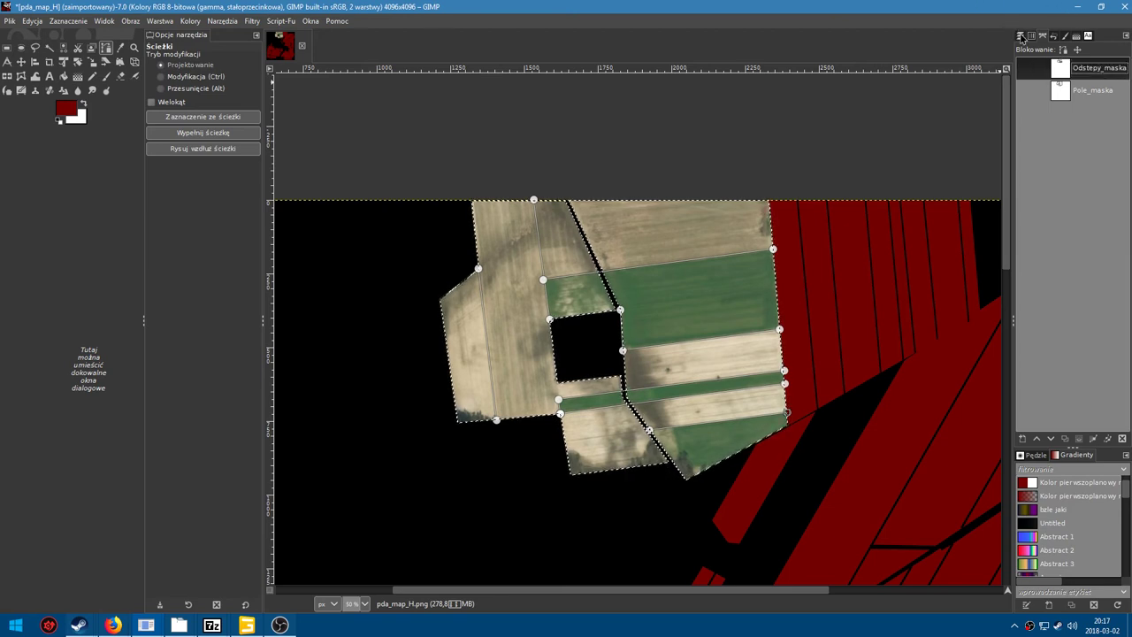
click(1021, 37)
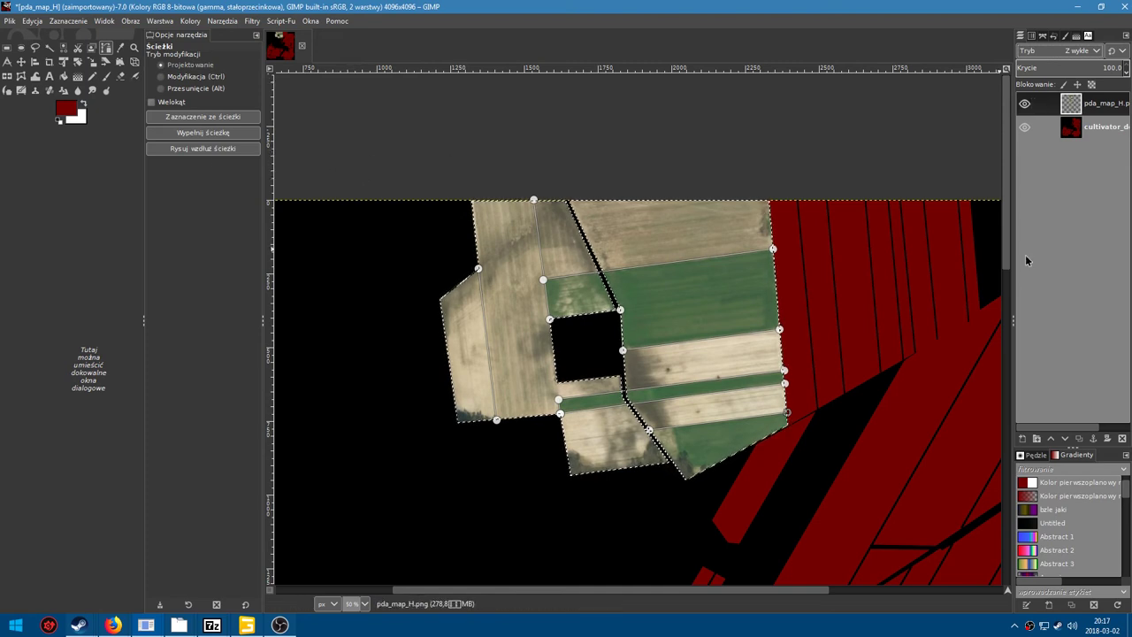
Add a transparent layer Odstepy_miedzy_polami and set the foreground colour to black.
click(1022, 441)
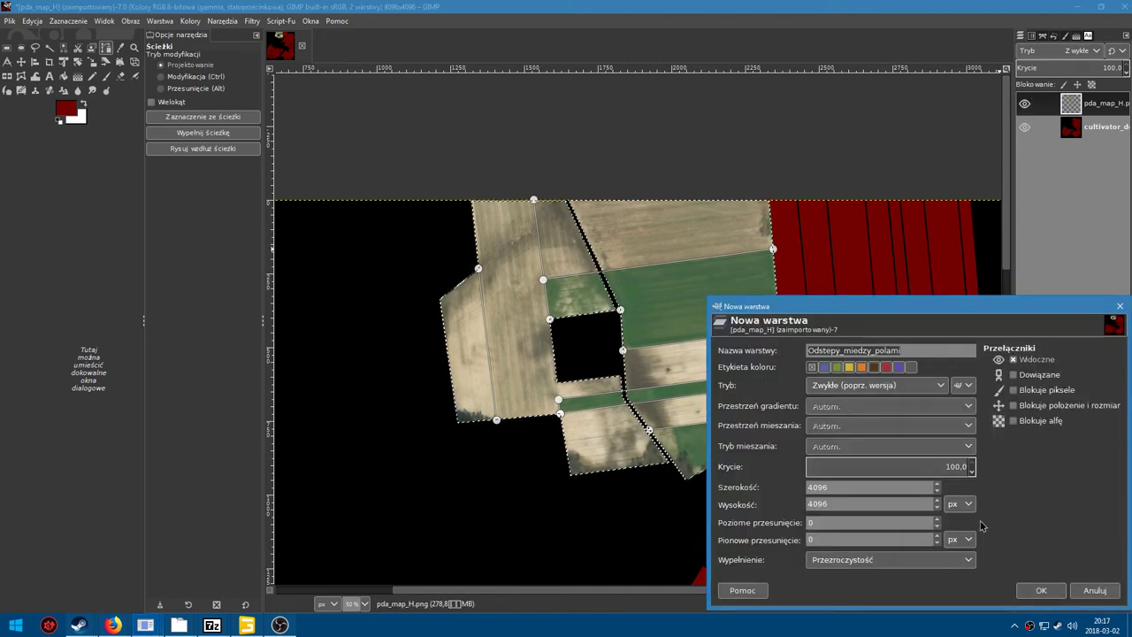
click(1039, 590)
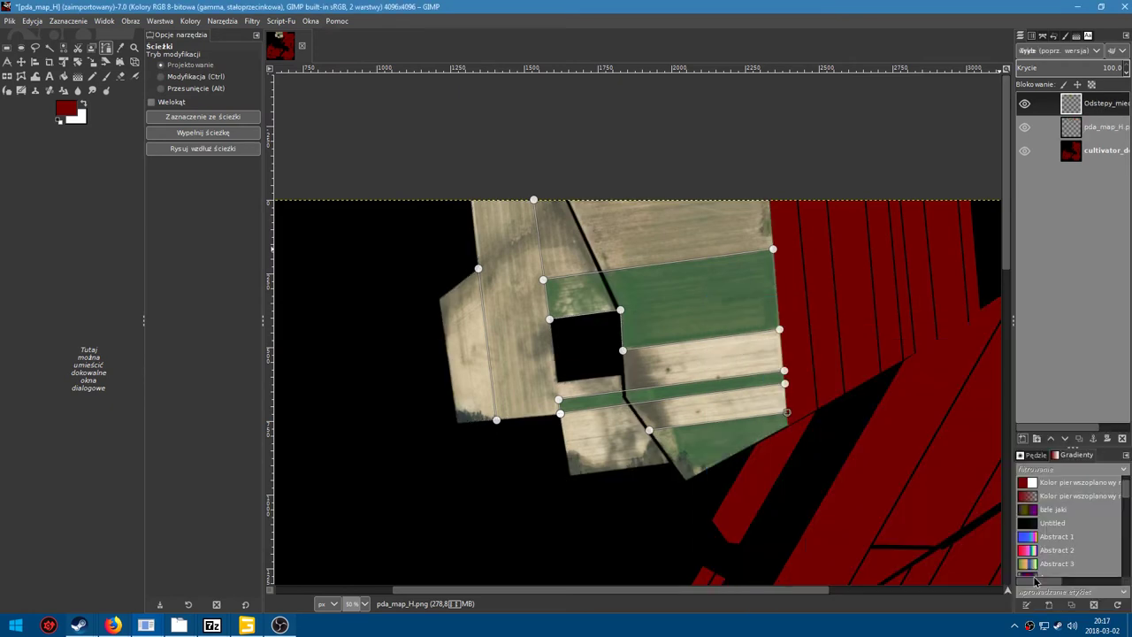
key(1)
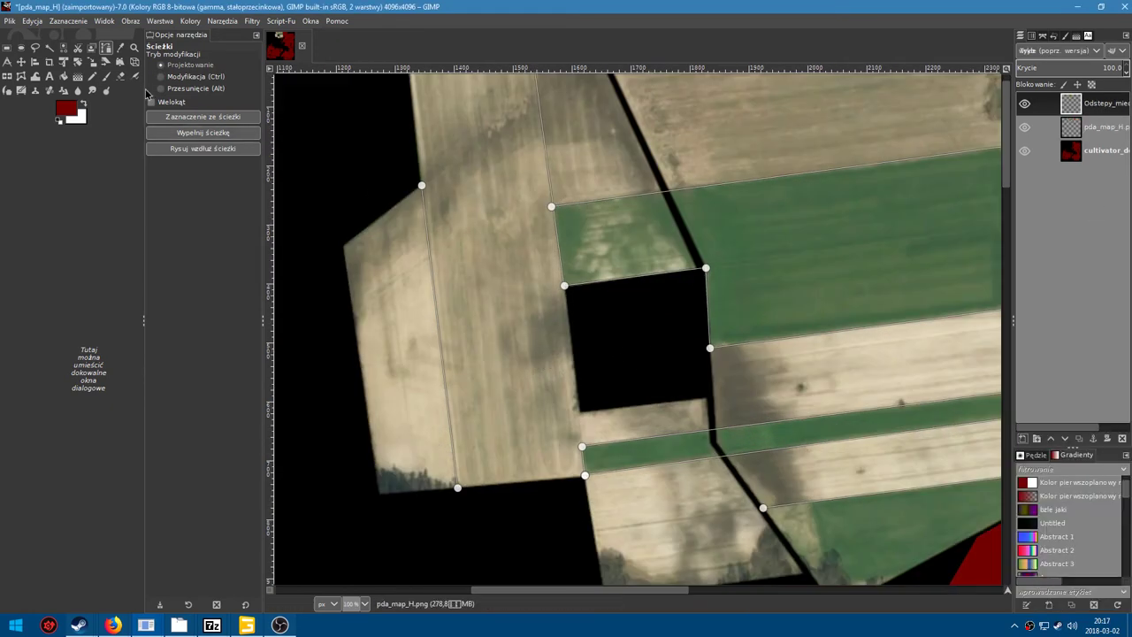
click(77, 106)
drag(93, 281, 118, 317)
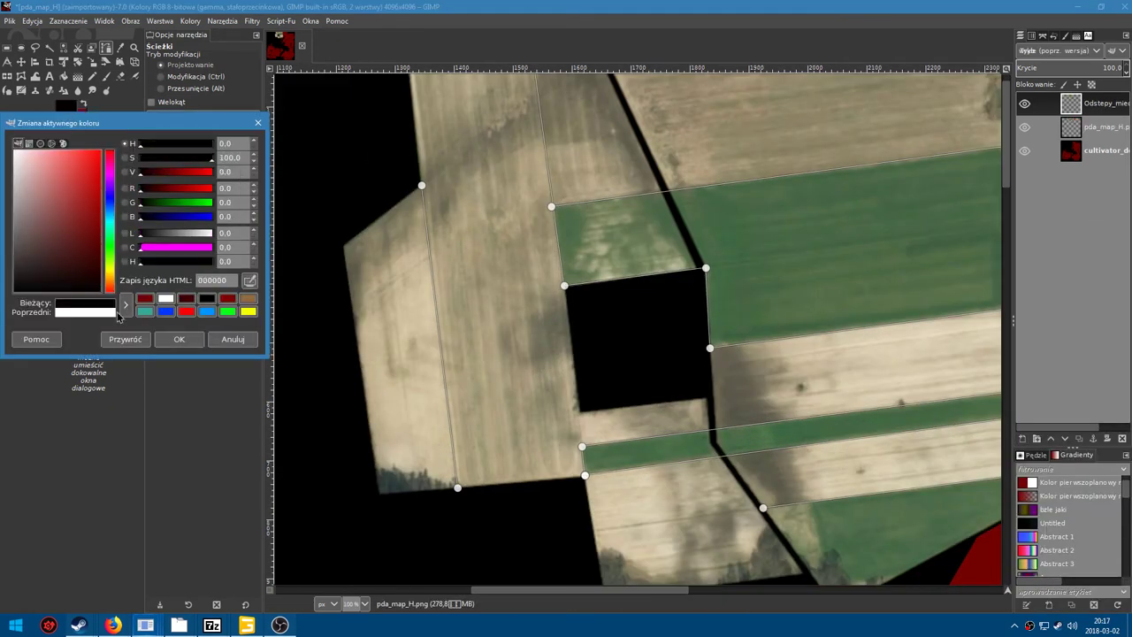
click(178, 339)
Stroke the field-boundary path with 5 px solid black lines.
click(203, 116)
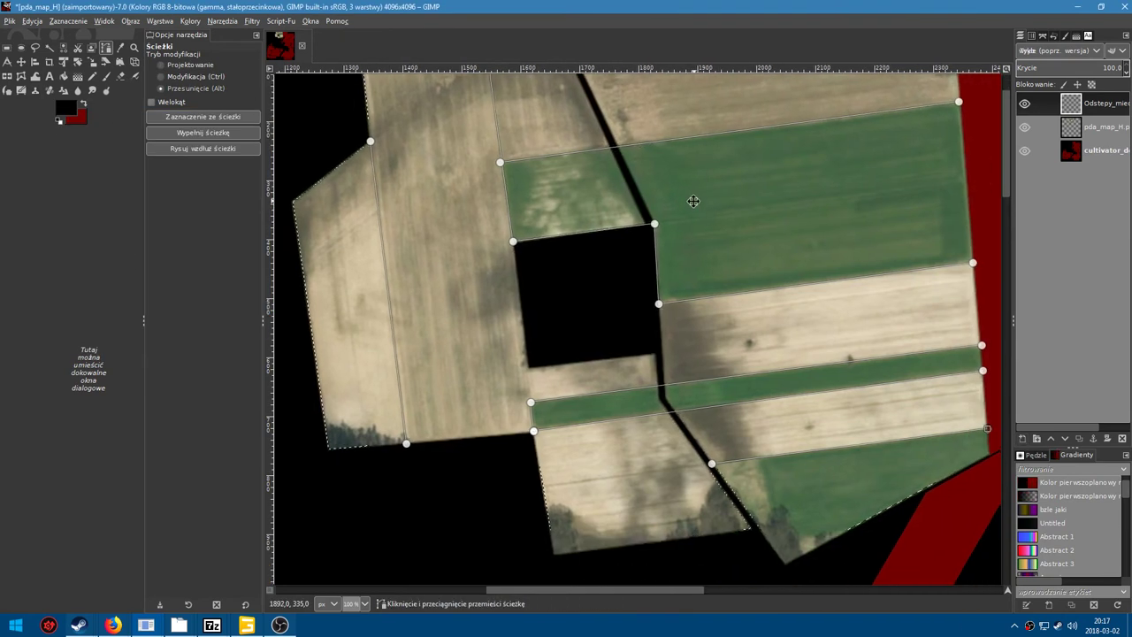
click(217, 148)
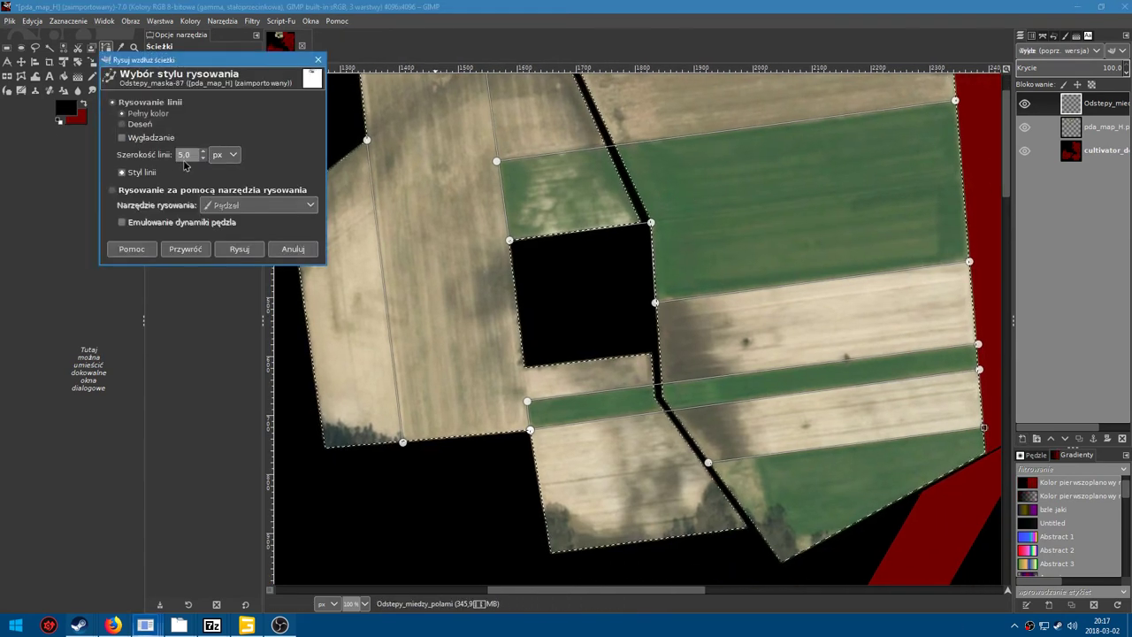
click(235, 250)
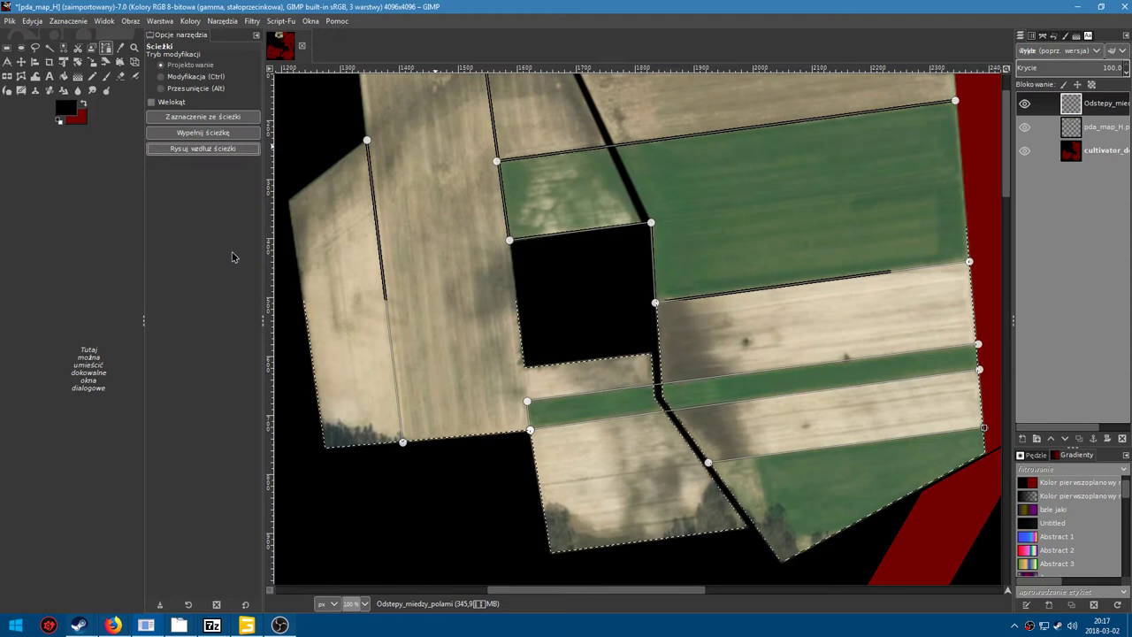
scroll(478, 274, down, 1)
Make pda_map_H the active layer and turn the field path into a selection.
scroll(443, 275, down, 1)
scroll(474, 290, up, 1)
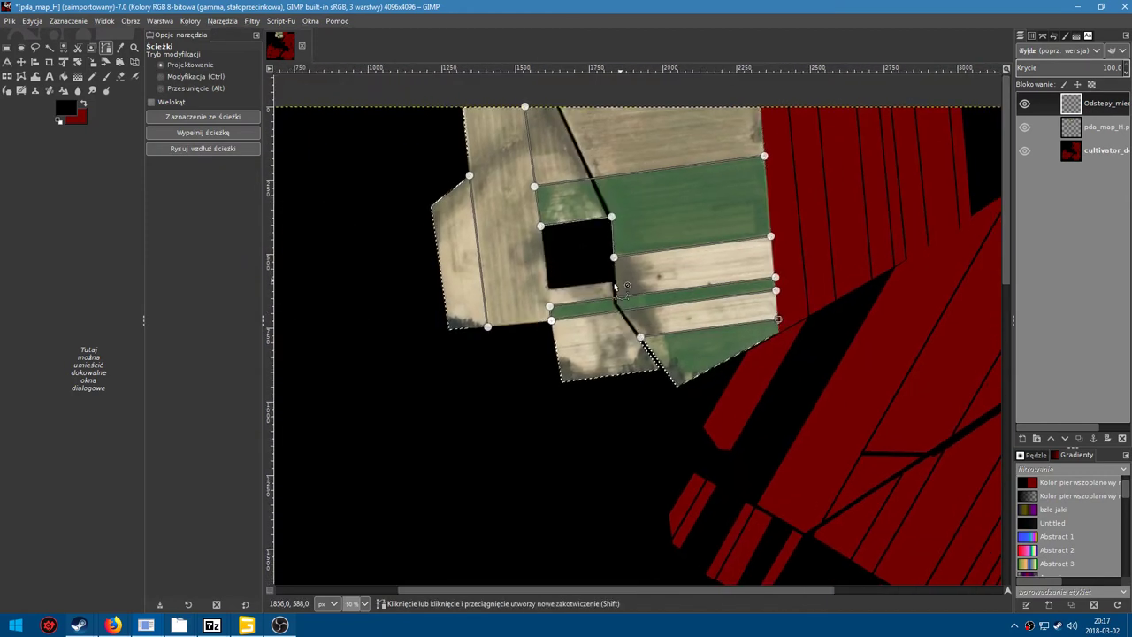
scroll(684, 267, up, 2)
scroll(684, 268, down, 2)
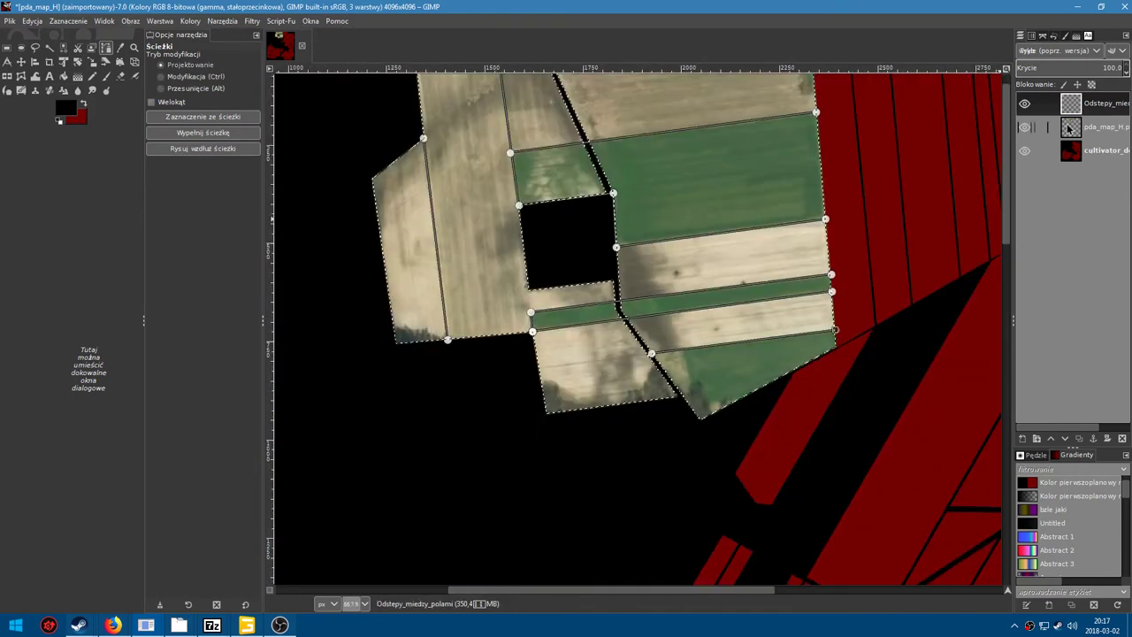
click(1066, 126)
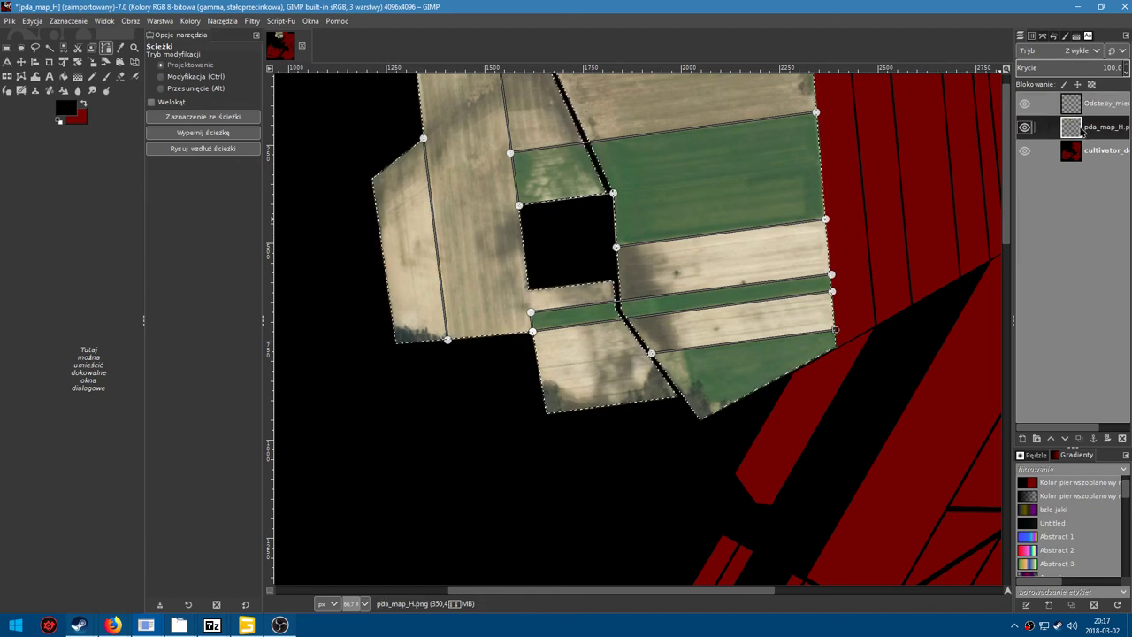
scroll(664, 310, up, 1)
scroll(688, 287, down, 2)
scroll(671, 266, up, 1)
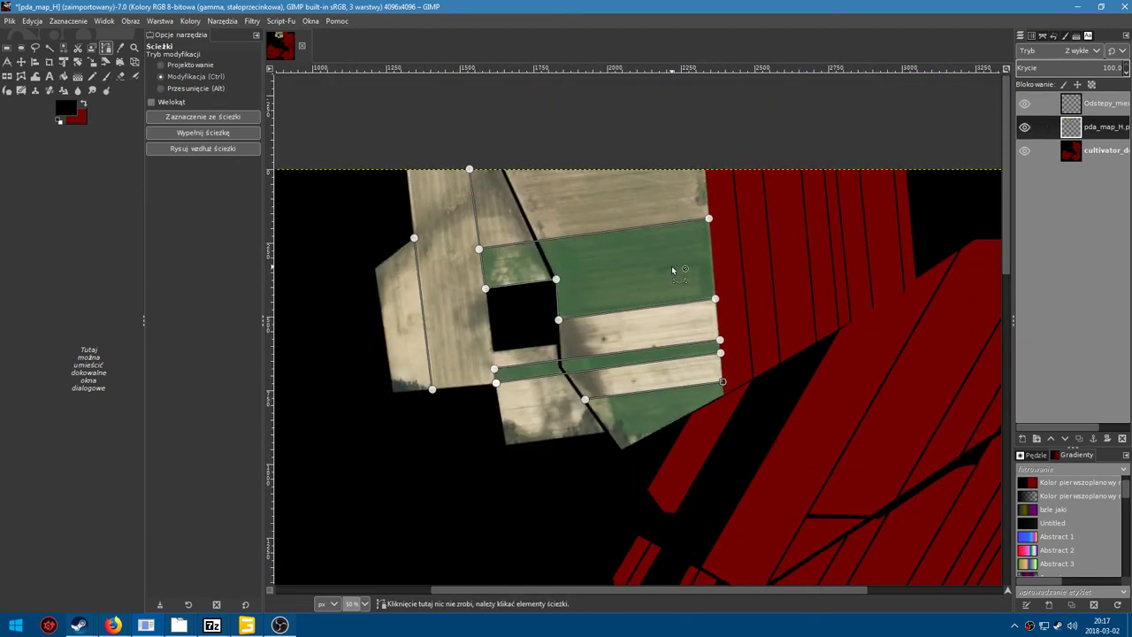
key(shift+v)
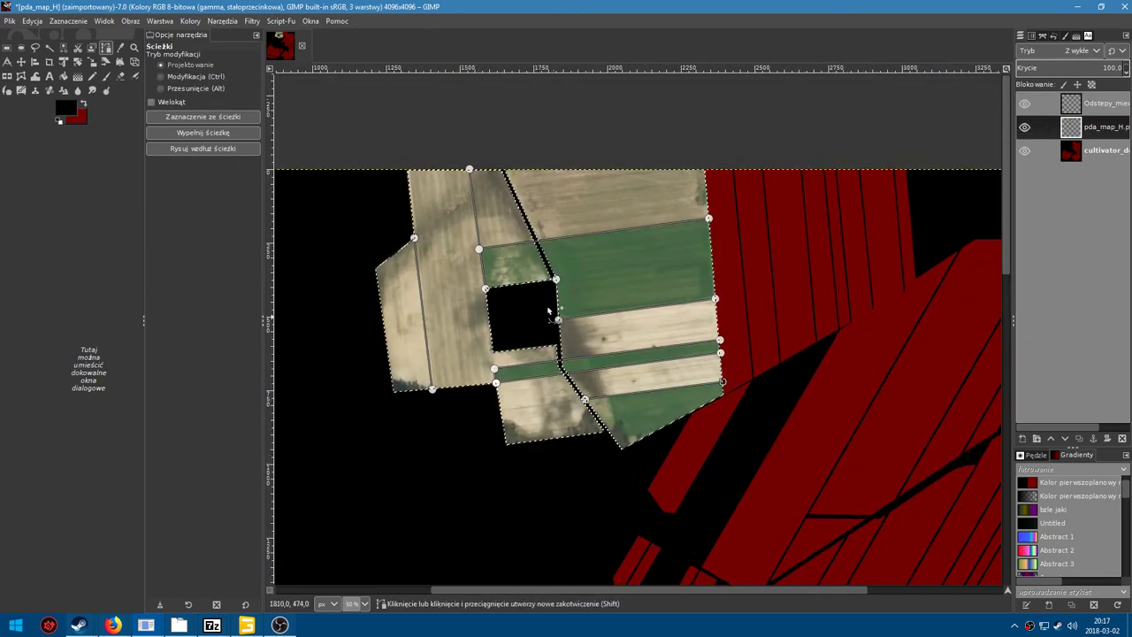
click(7, 49)
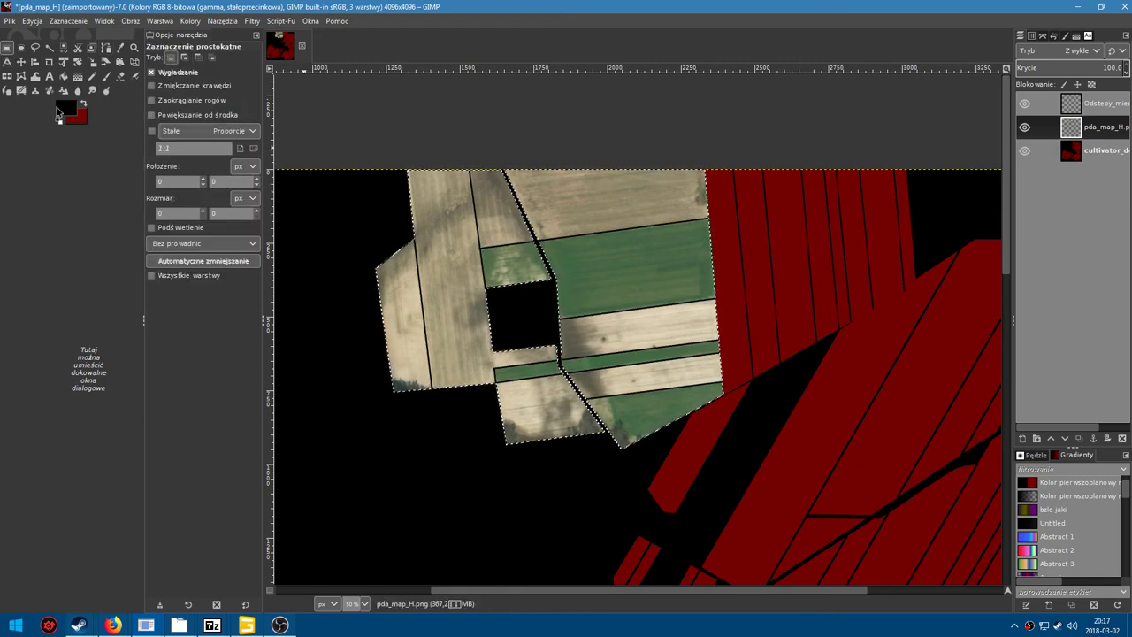
Paint the selected left and top fields solid dark red with the Pencil.
click(83, 104)
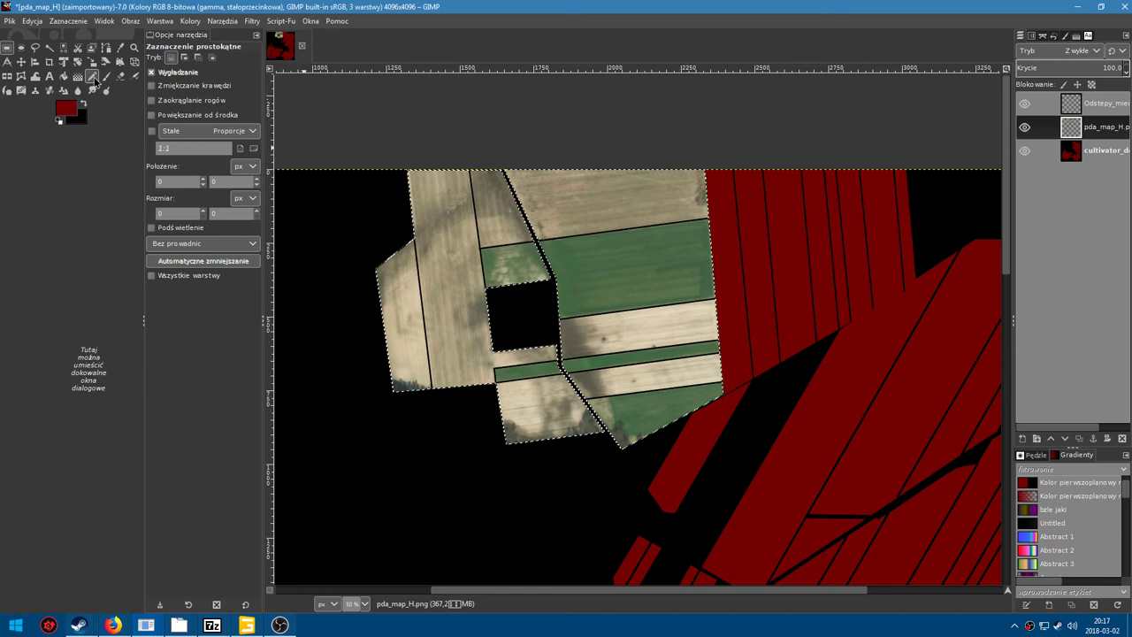
click(91, 76)
drag(446, 276, 453, 363)
mouse_move(459, 280)
mouse_down()
mouse_move(667, 266)
mouse_move(657, 384)
mouse_move(569, 409)
mouse_move(507, 386)
mouse_move(576, 298)
mouse_up()
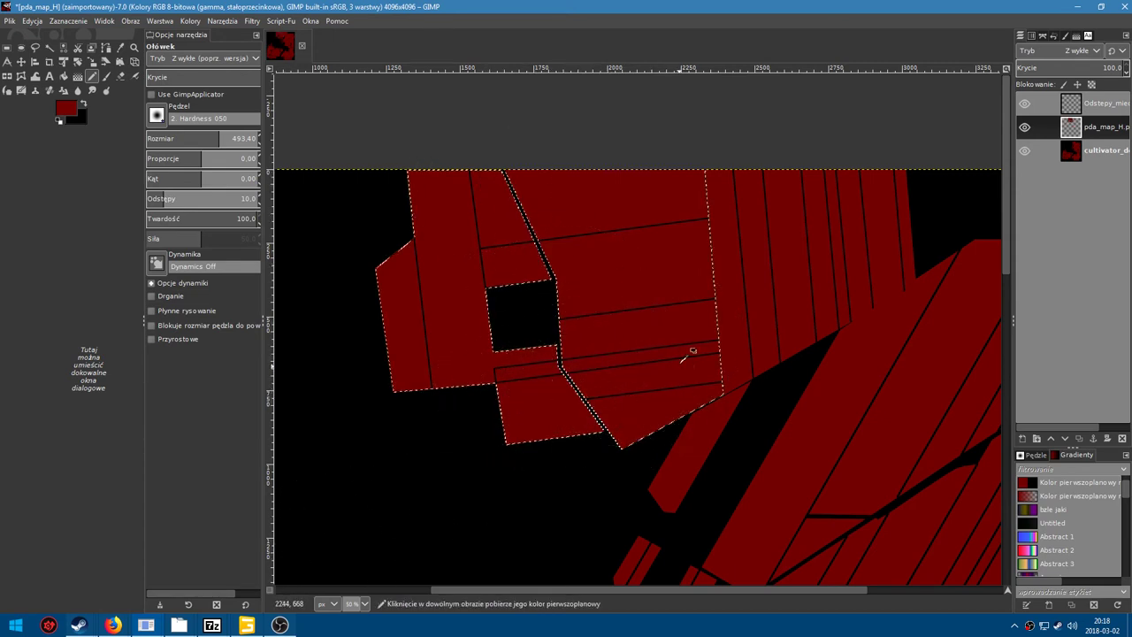
scroll(683, 356, up, 3)
scroll(623, 415, down, 1)
scroll(624, 415, down, 2)
scroll(627, 413, down, 1)
scroll(551, 384, down, 1)
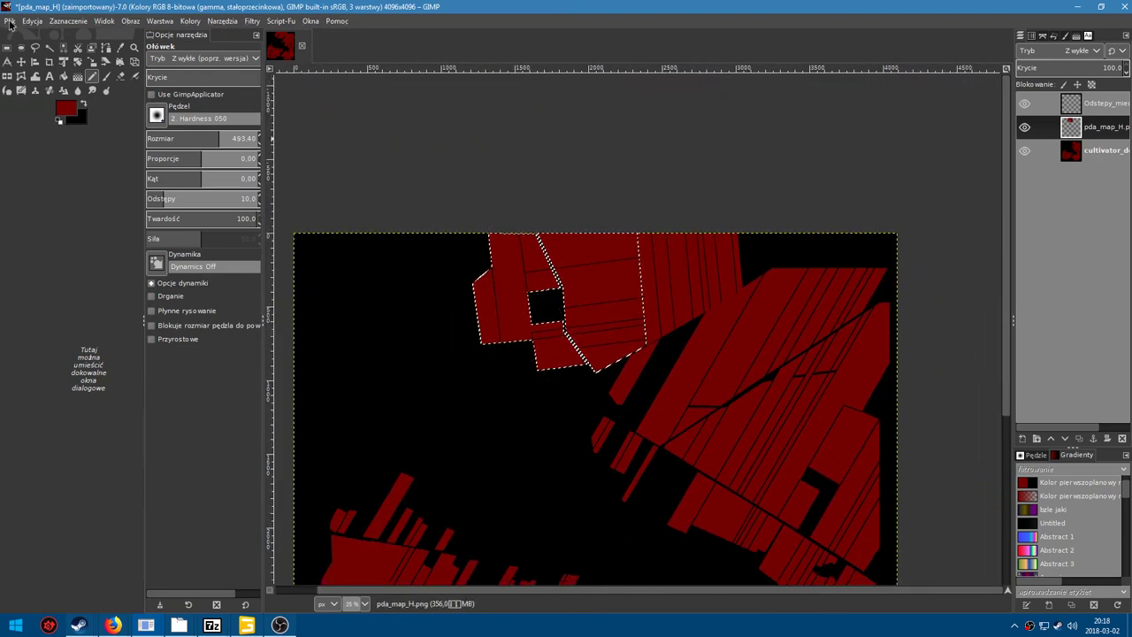
Export the painted map over cultivator_density.png in the TUTORIAL folder.
click(11, 22)
click(57, 219)
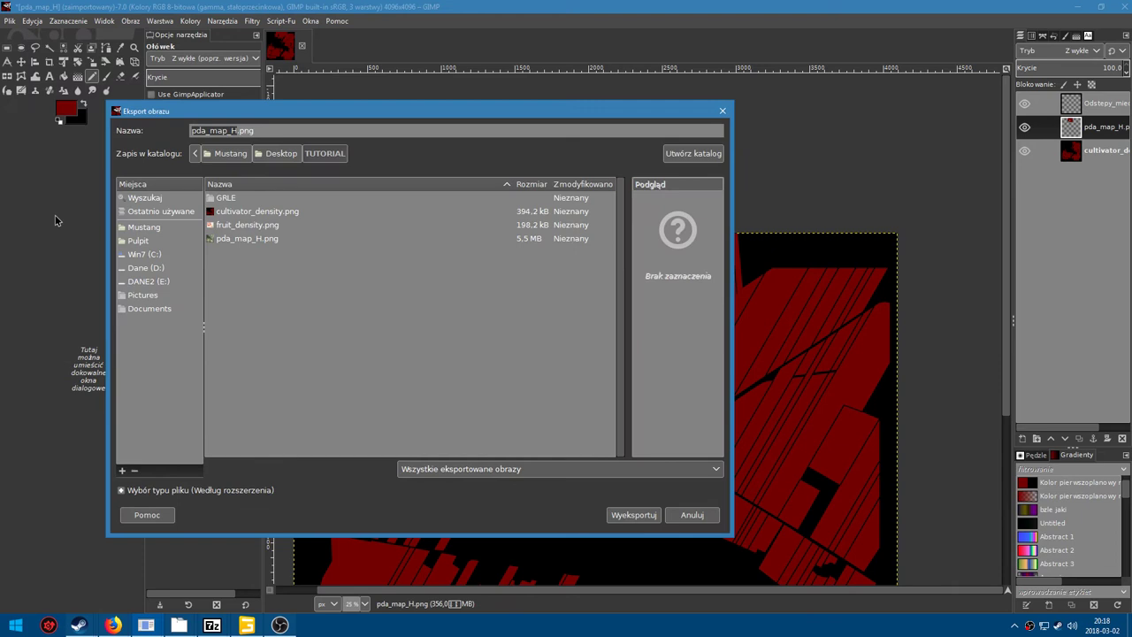
click(253, 213)
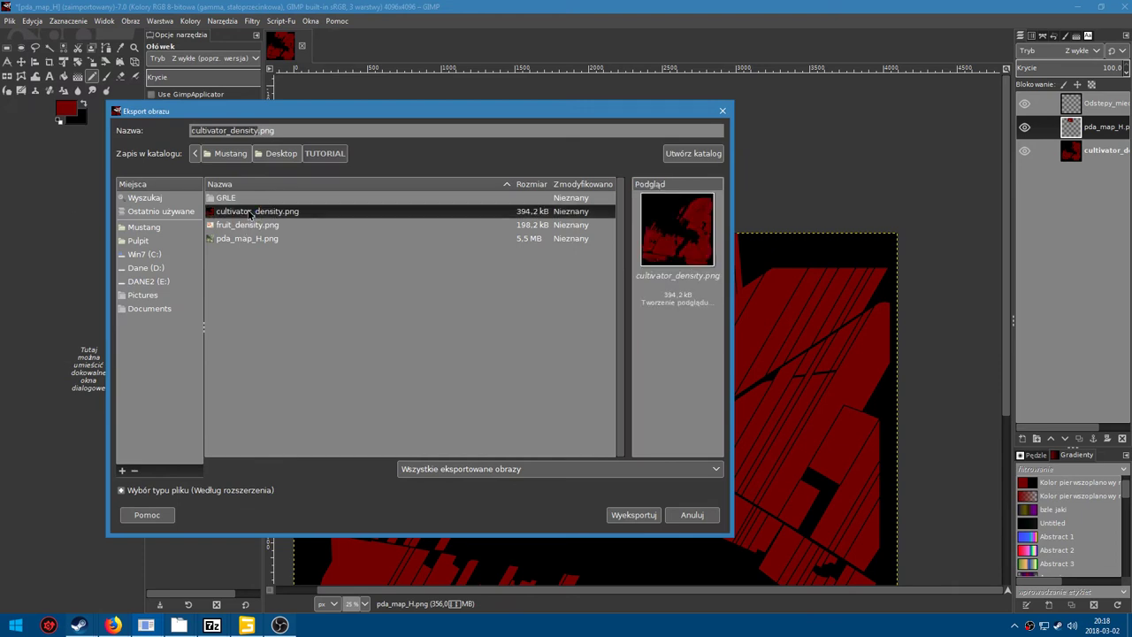
double_click(253, 212)
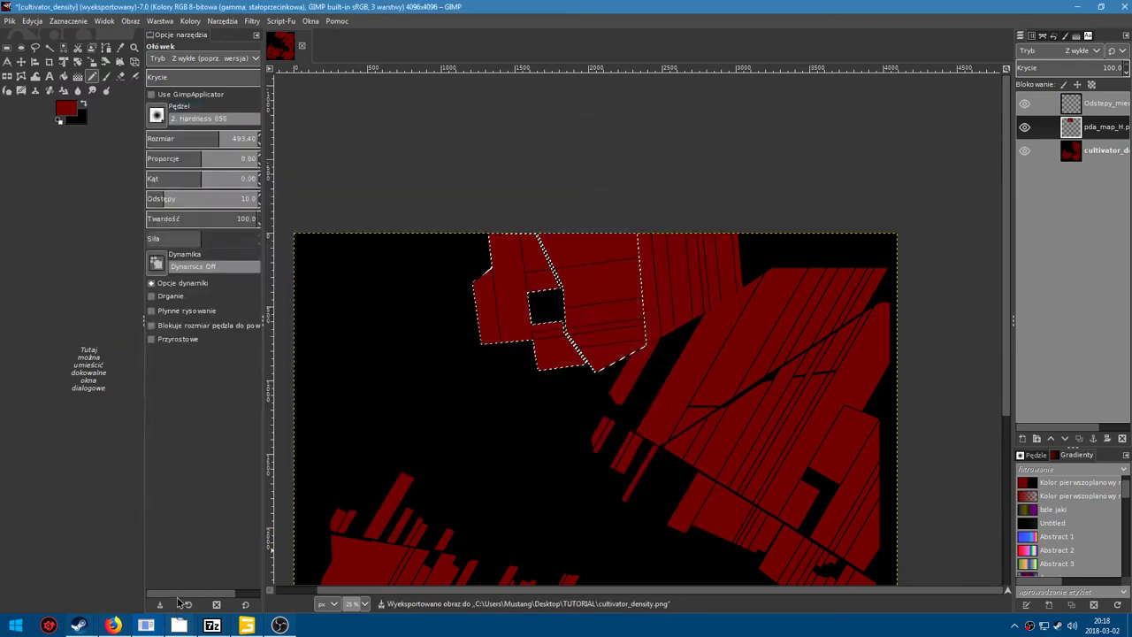
click(179, 626)
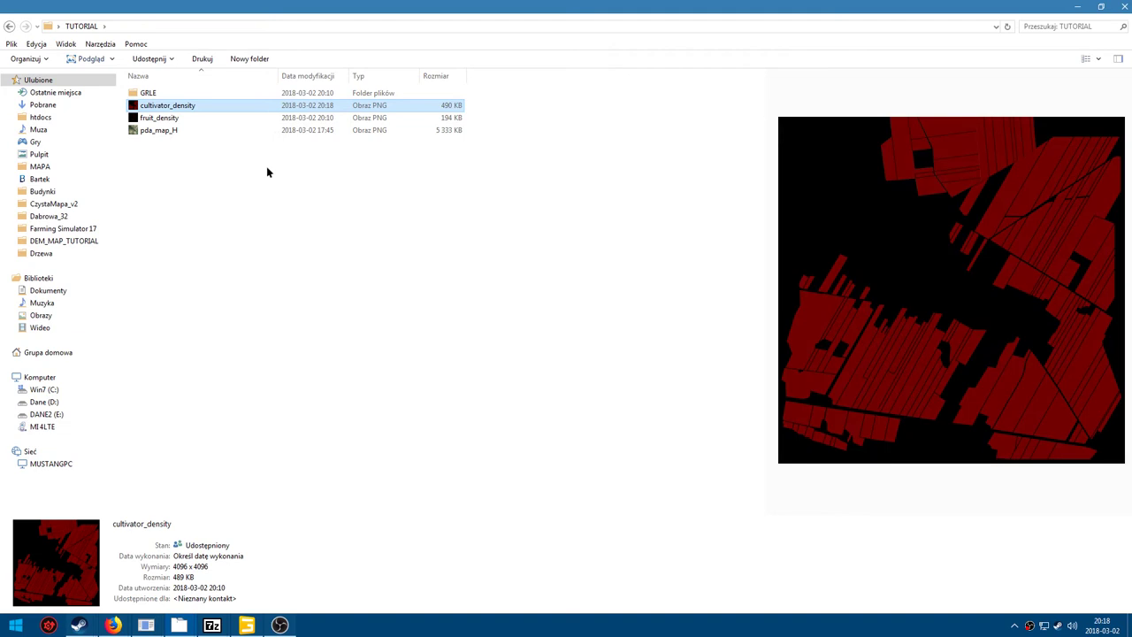
In map01, delete cultivator_density.gdm and paste the new cultivator_density.png over the old one.
click(170, 580)
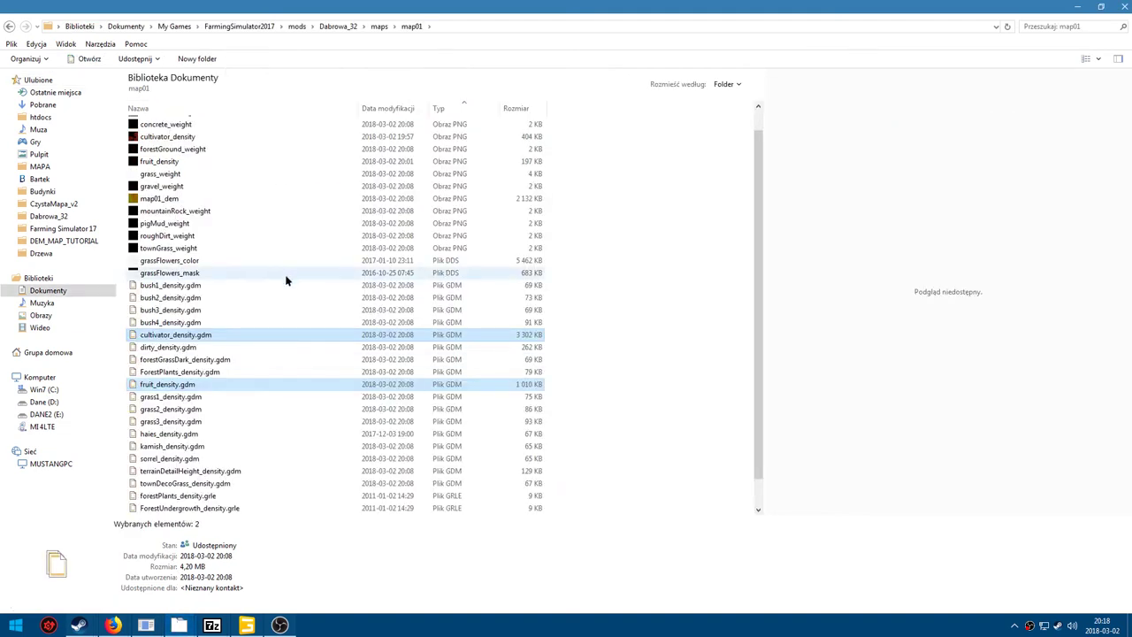
click(190, 336)
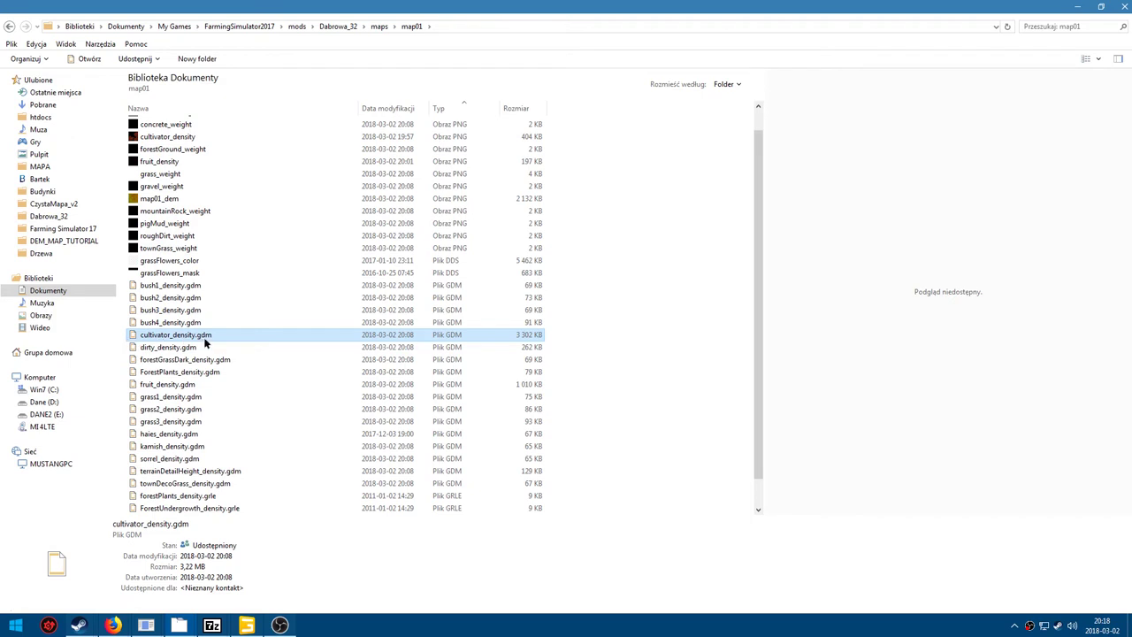
key(Delete)
key(Return)
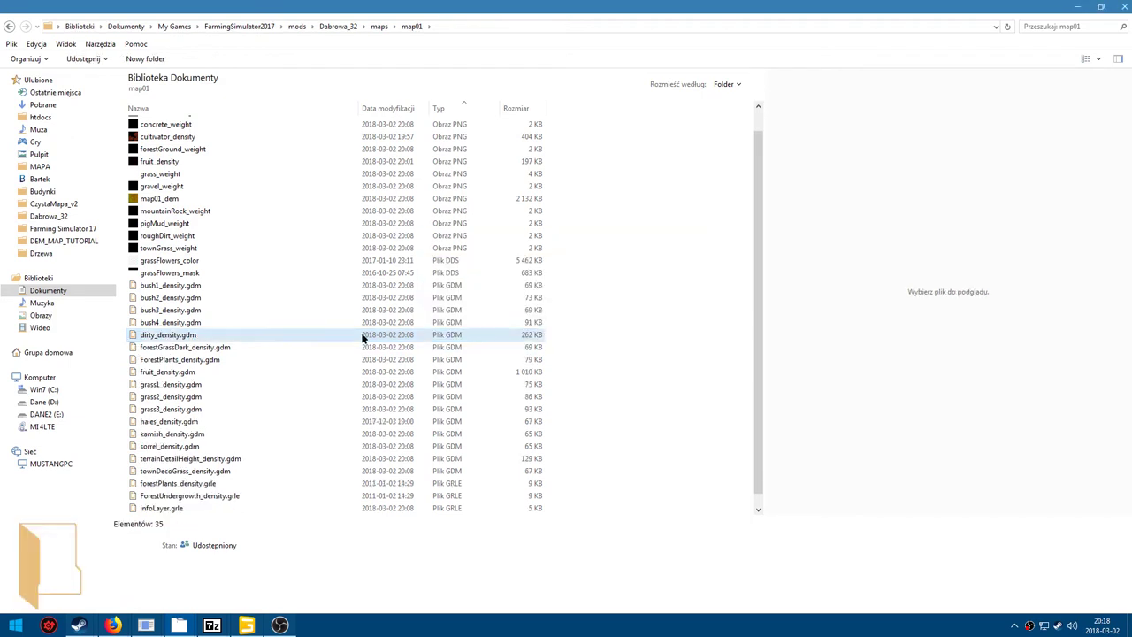
key(ctrl+v)
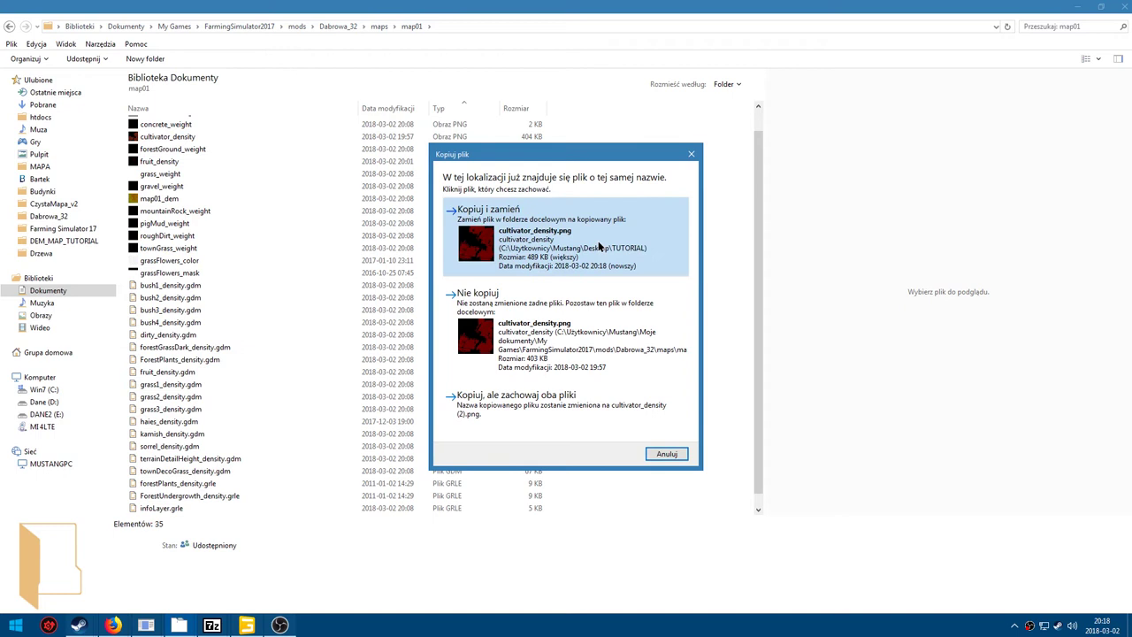
click(598, 241)
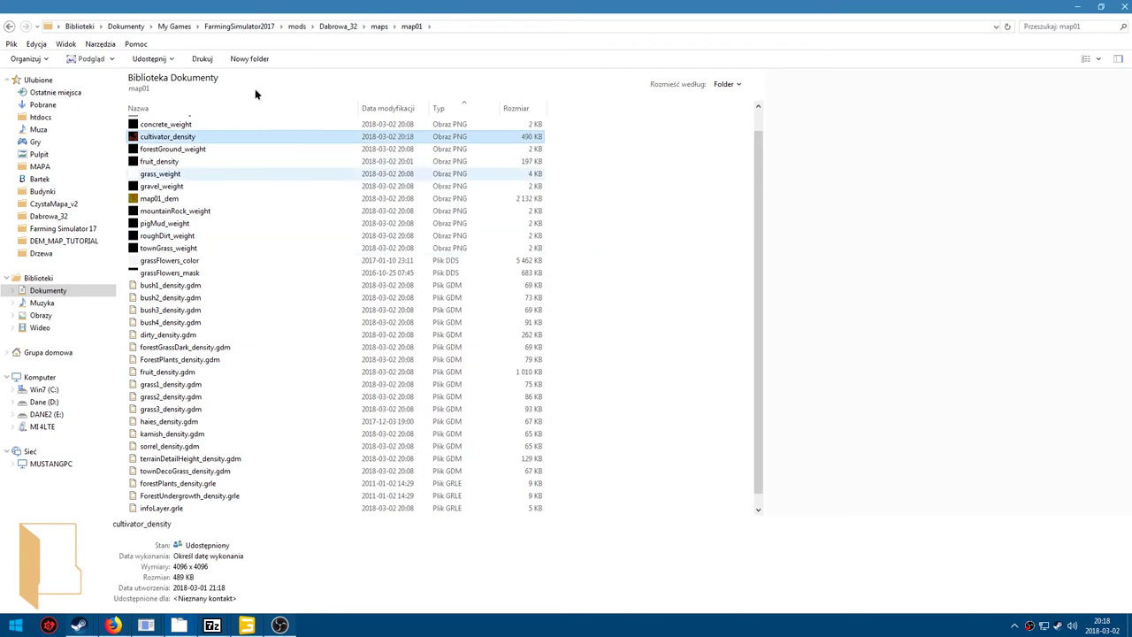
Open map01.i3d from the maps folder in GIANTS Editor.
click(378, 25)
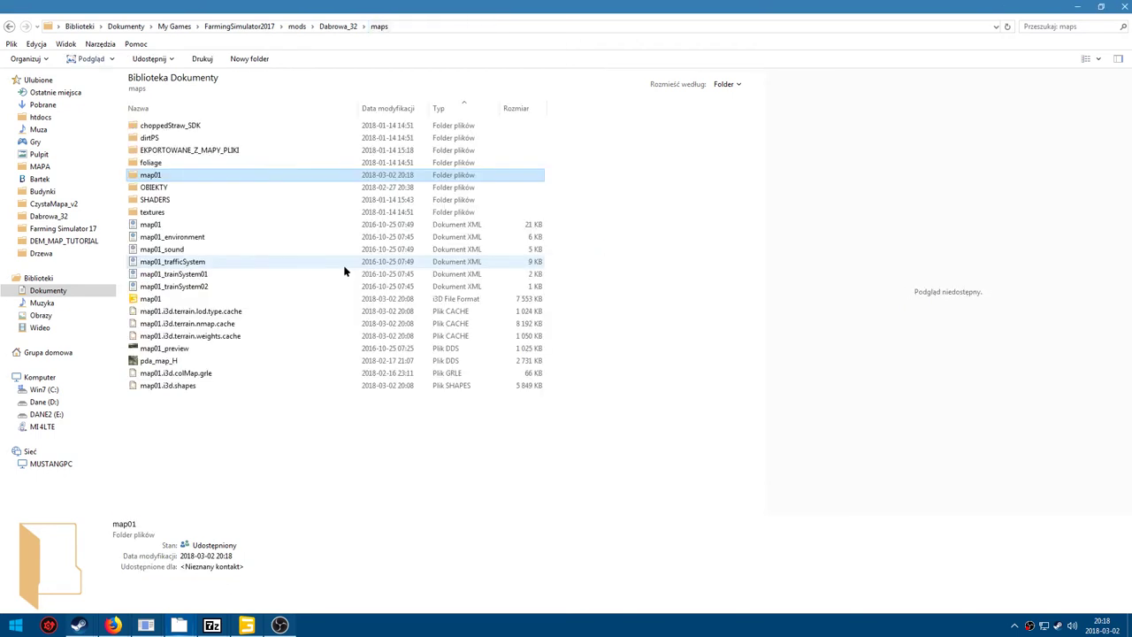
double_click(160, 302)
click(550, 386)
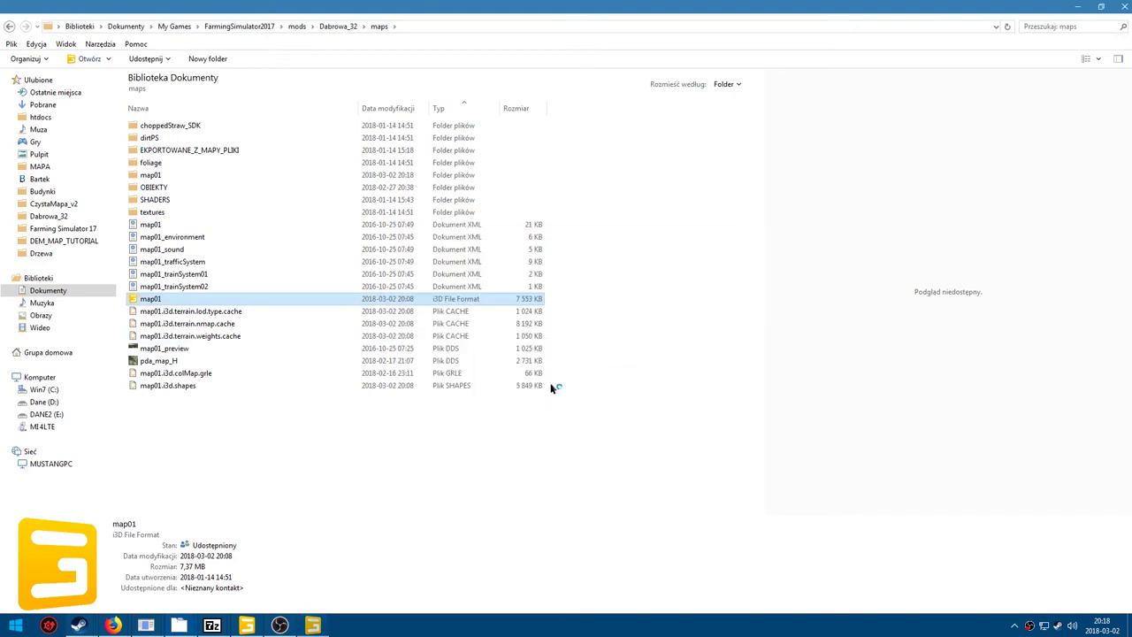
Fly the camera down the dashed road toward the grassy field beside it.
scroll(701, 284, down, 5)
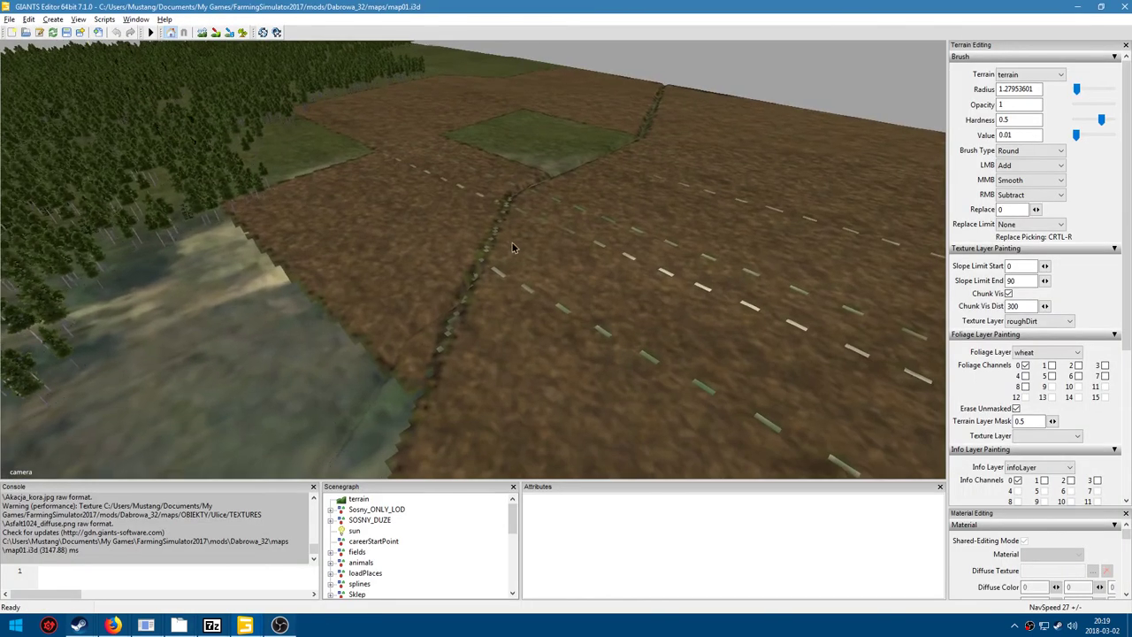
scroll(569, 192, down, 5)
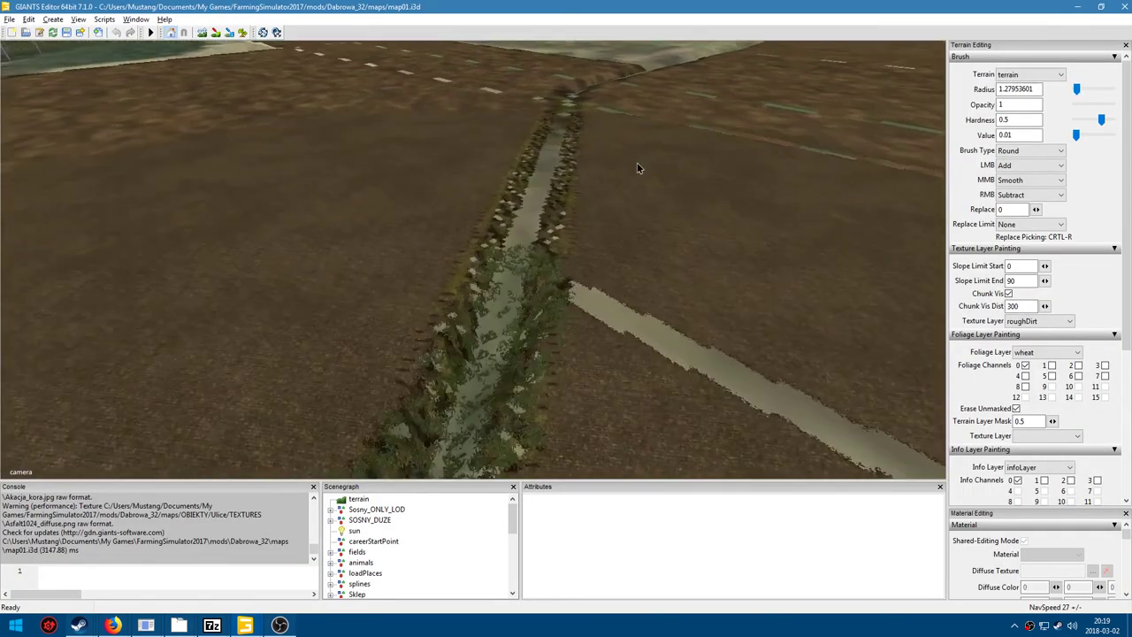
scroll(673, 173, down, 5)
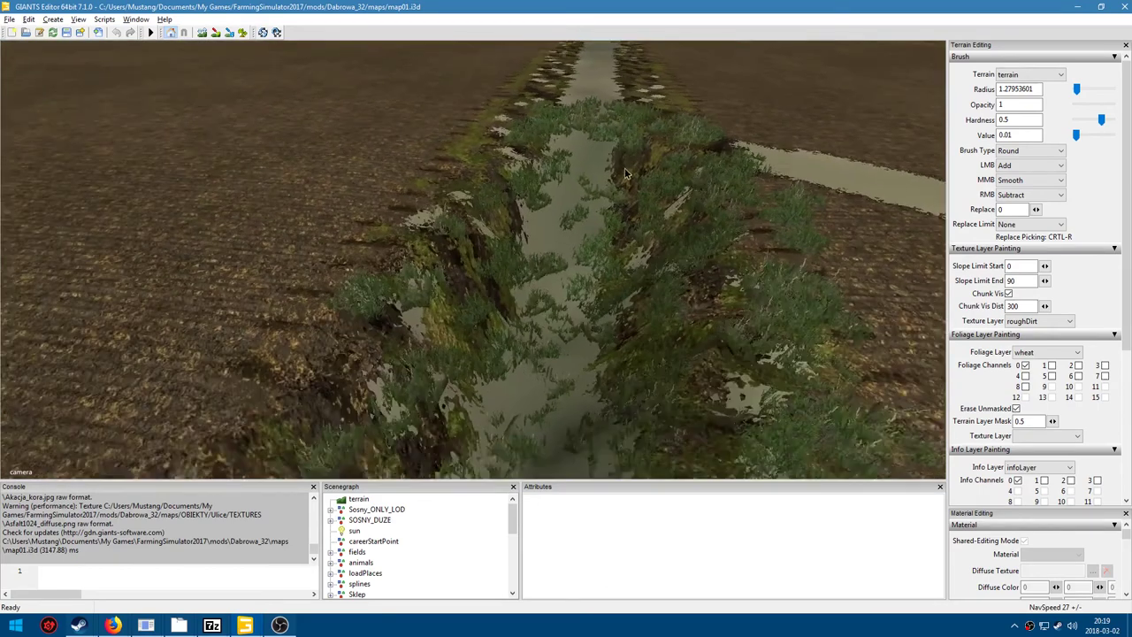
scroll(622, 222, down, 5)
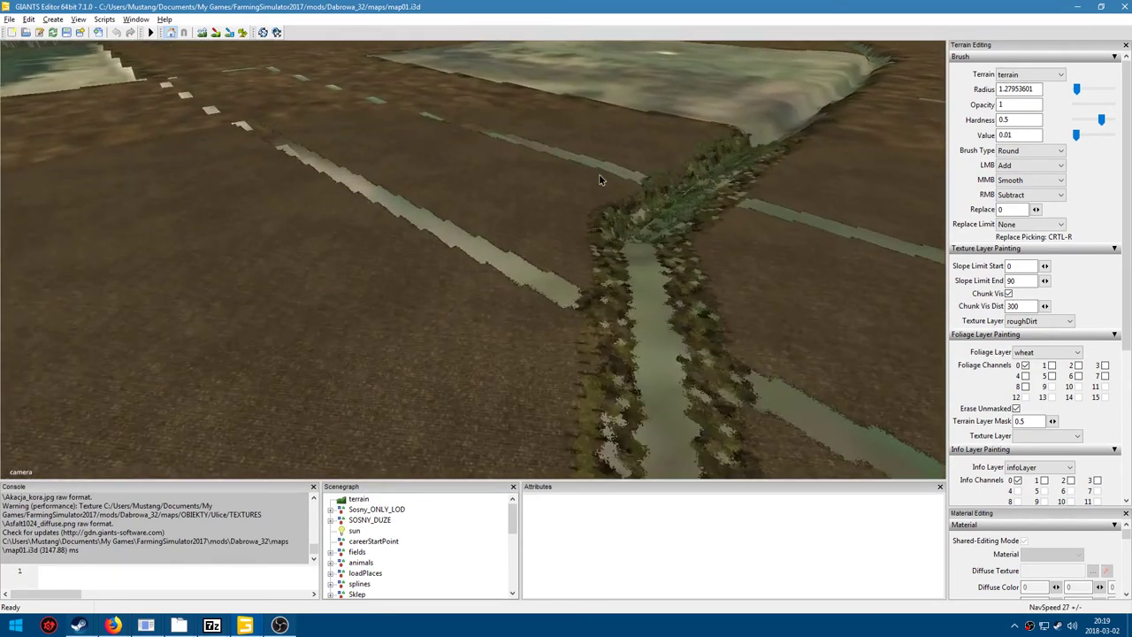
drag(581, 224, 433, 185)
scroll(453, 208, down, 3)
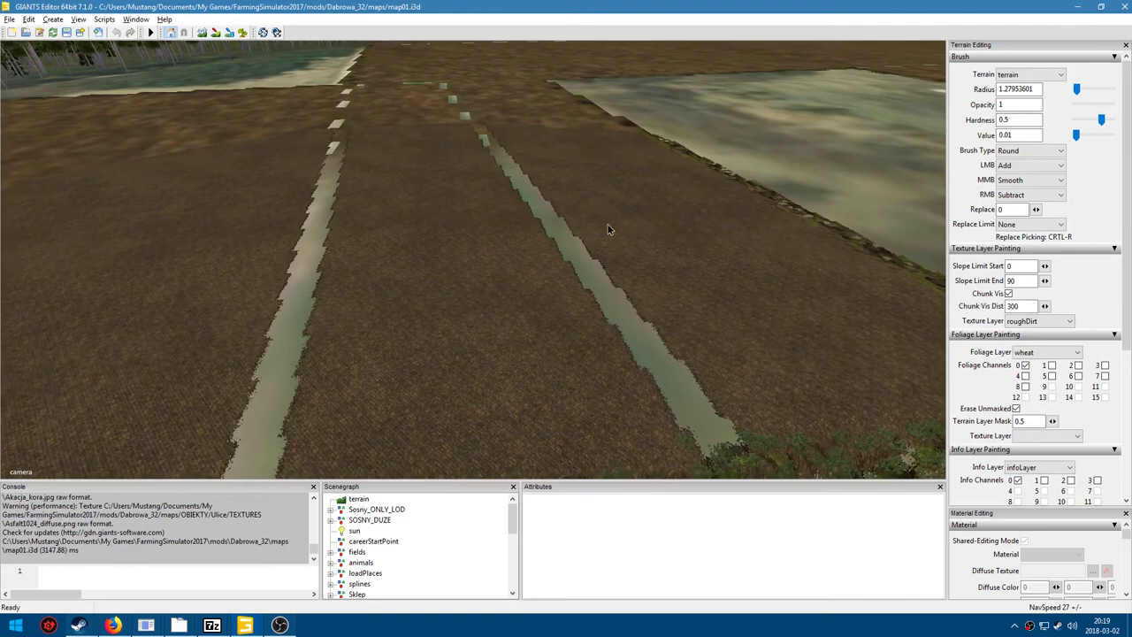
drag(497, 231, 459, 189)
scroll(523, 235, down, 5)
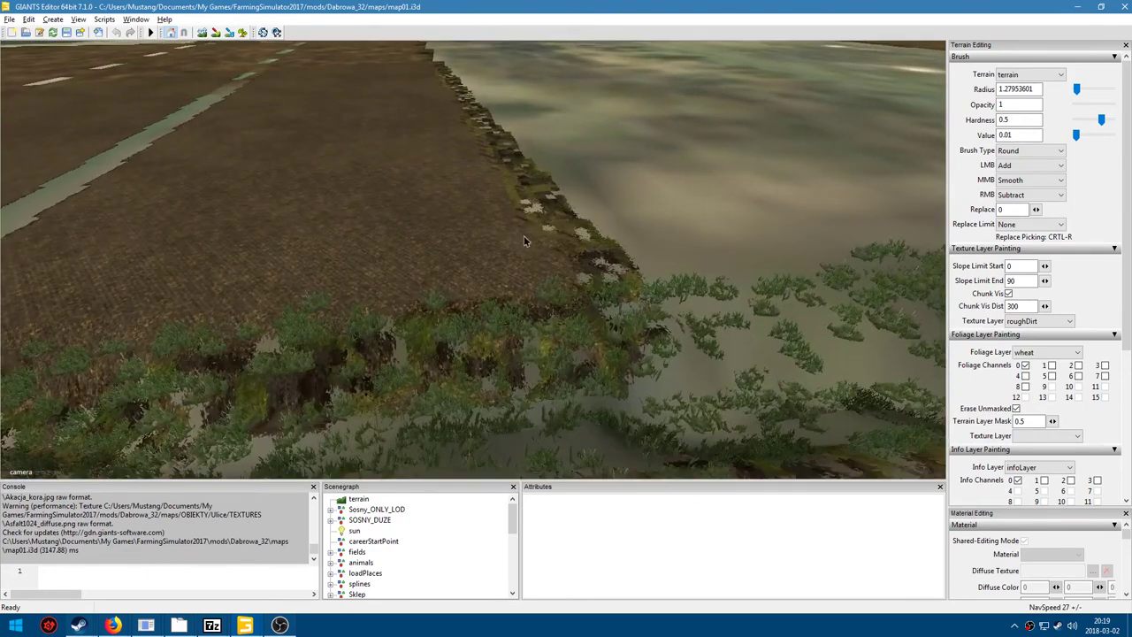
scroll(590, 249, up, 3)
drag(670, 237, 663, 220)
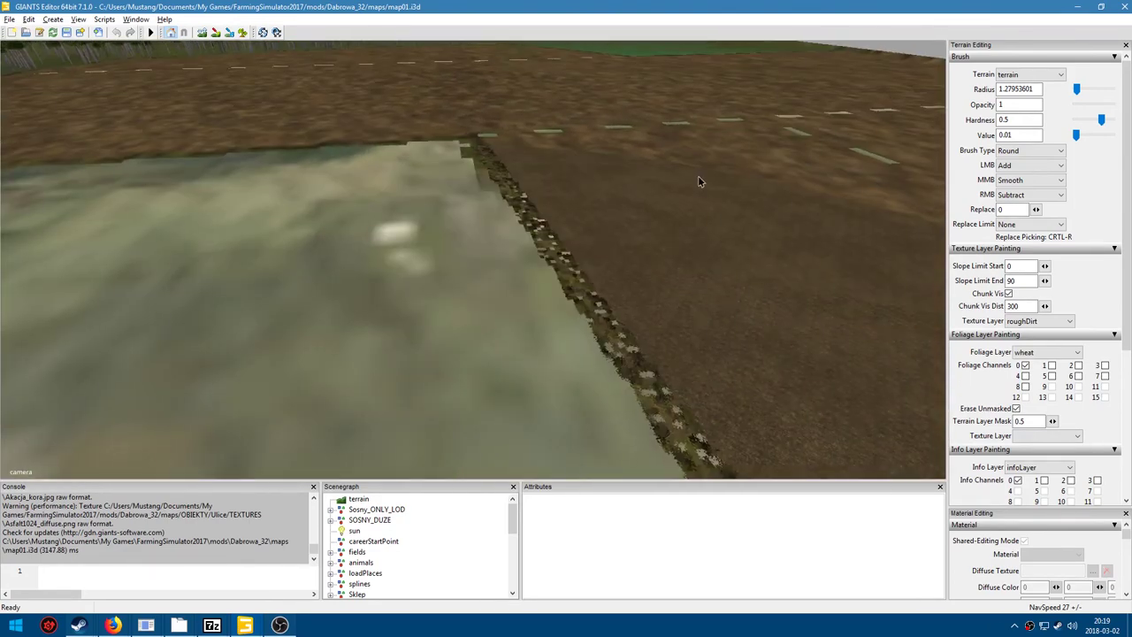
Inspect the ditch edge, field corner and road intersection up close, then minimize the editor.
scroll(663, 219, down, 3)
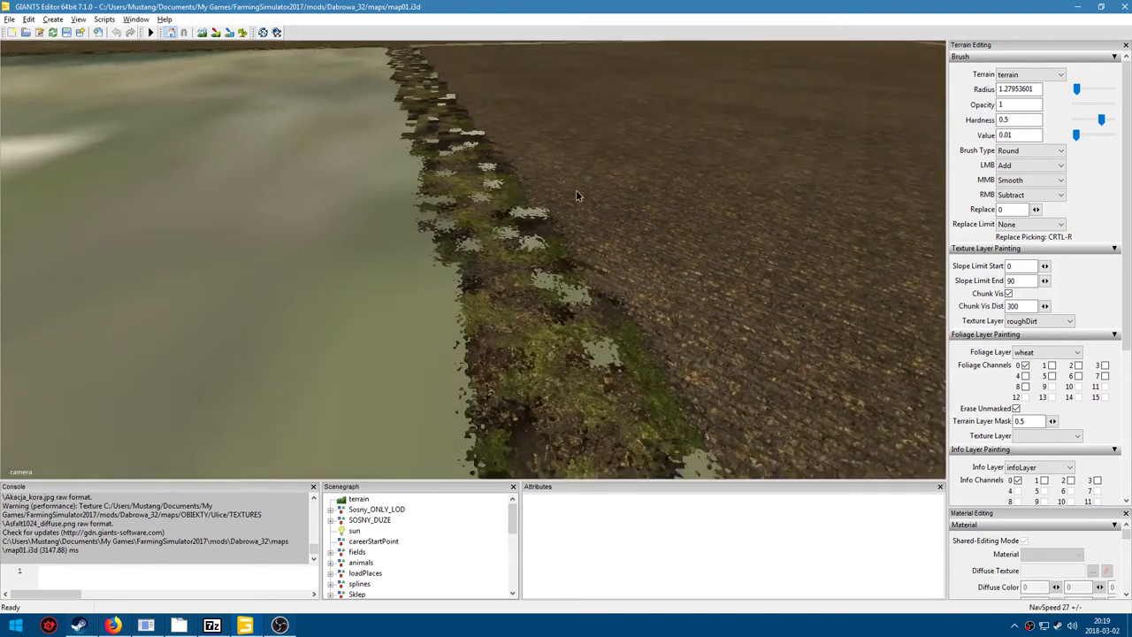
drag(650, 177, 543, 230)
mouse_move(522, 324)
mouse_down()
mouse_move(538, 360)
mouse_move(563, 288)
mouse_move(575, 336)
mouse_move(651, 293)
mouse_move(636, 260)
mouse_move(702, 217)
mouse_move(564, 392)
mouse_move(635, 285)
mouse_move(473, 310)
mouse_move(463, 328)
mouse_move(396, 336)
mouse_up()
scroll(539, 360, up, 3)
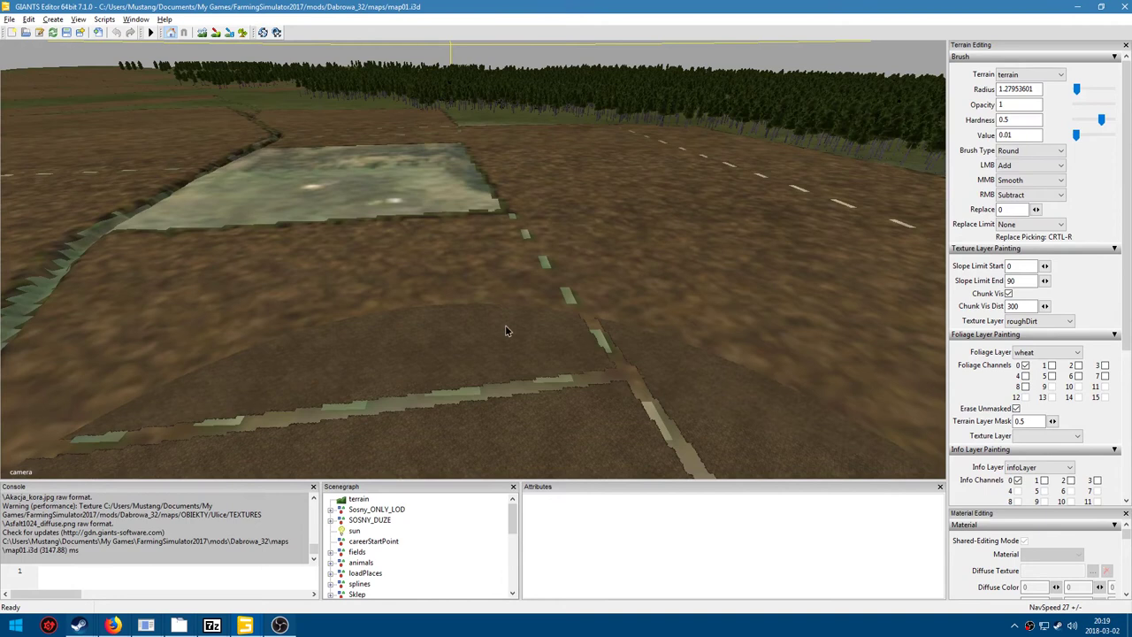
drag(518, 327, 631, 326)
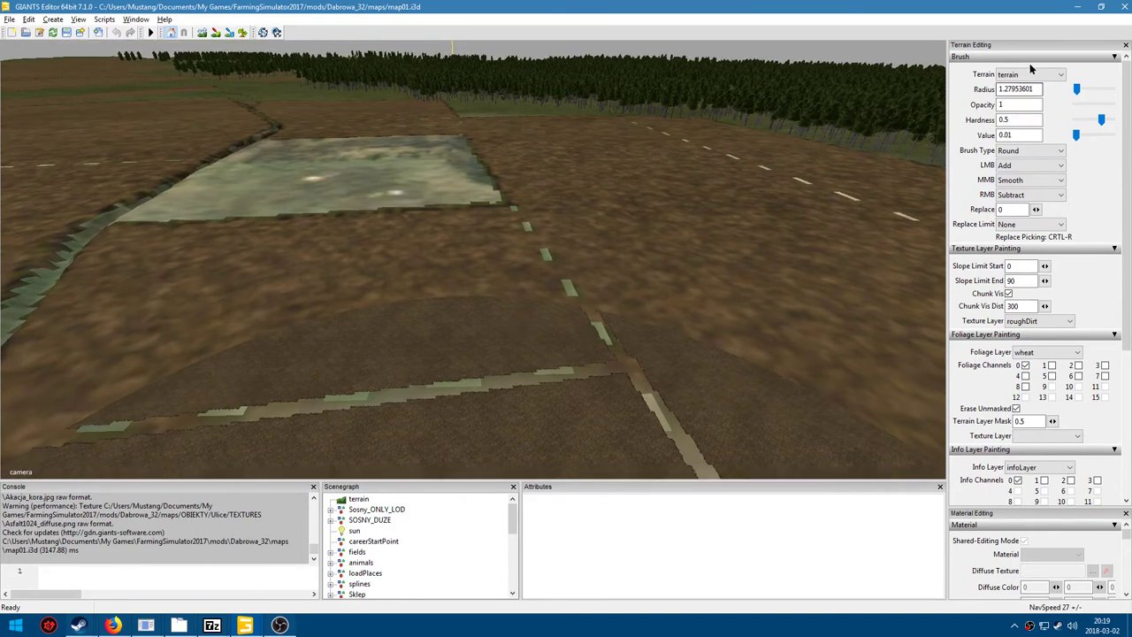
mouse_move(640, 324)
mouse_down()
mouse_move(594, 351)
mouse_move(568, 303)
mouse_move(612, 359)
mouse_up()
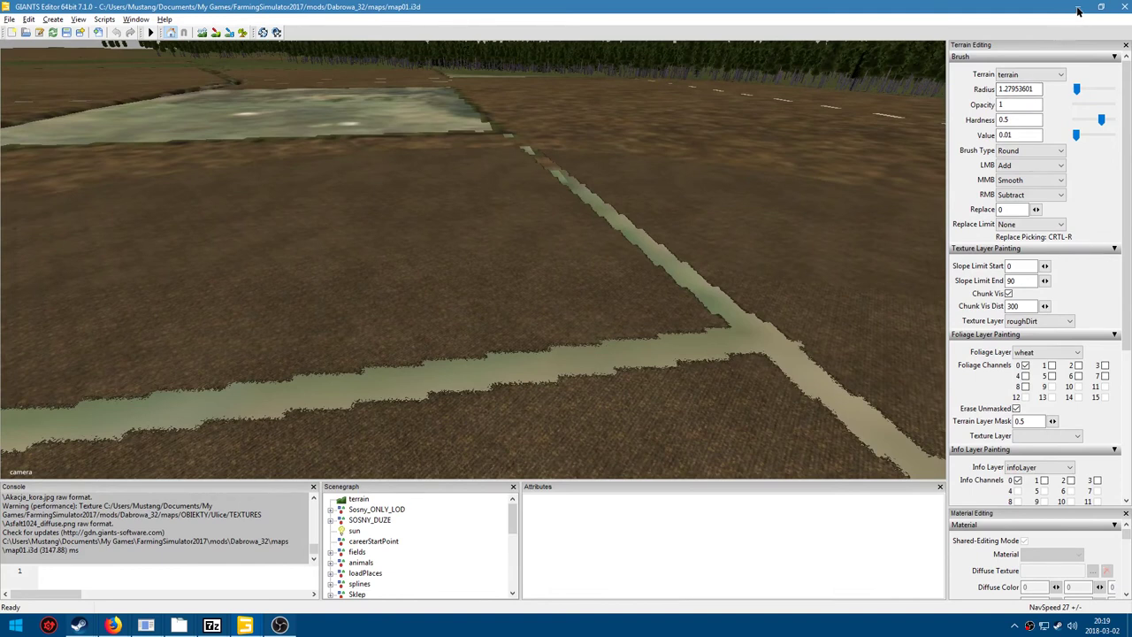
click(1077, 9)
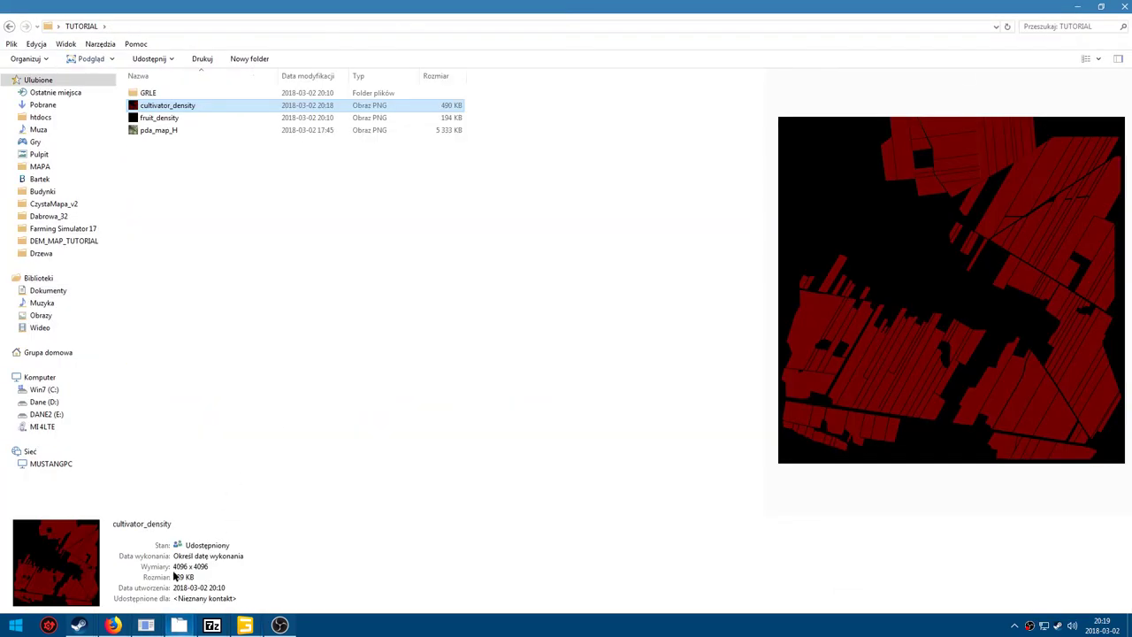
Preview fruit_density in the TUTORIAL folder, then bring GIMP back to the front.
click(159, 119)
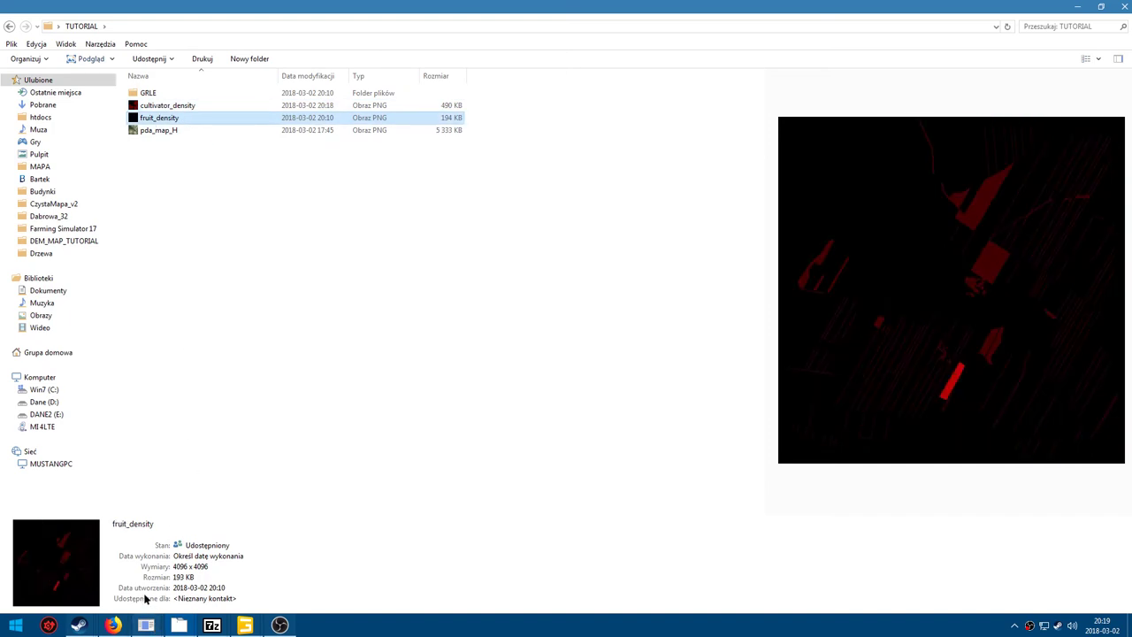
click(146, 625)
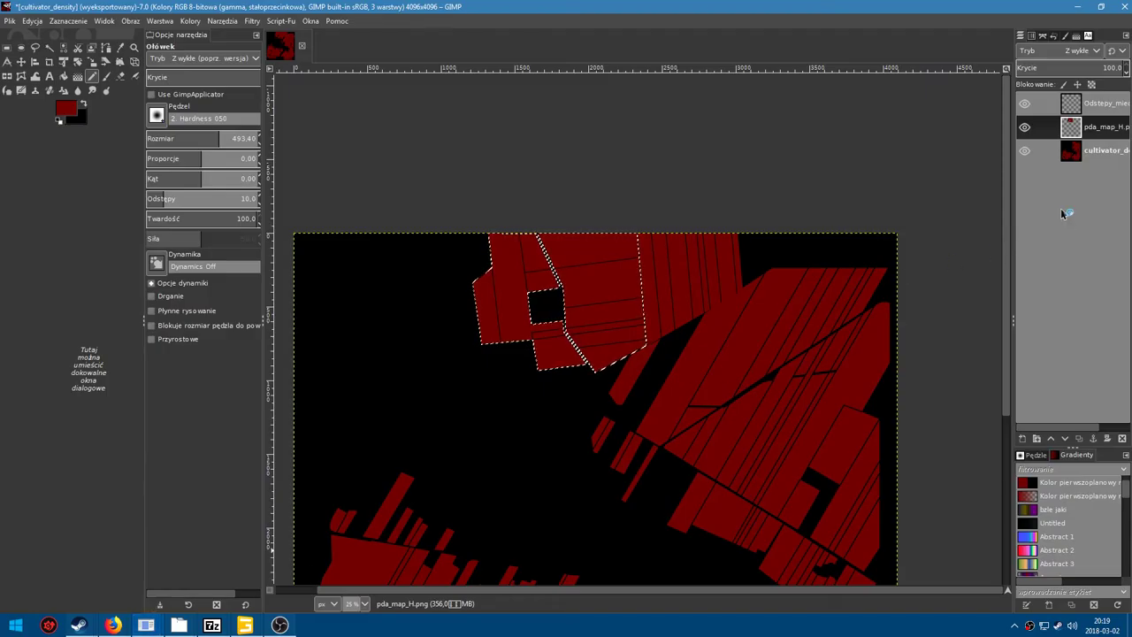
Add fruit_density.png as a layer above cultivator_density, hiding cultivator_density and pda_map_H.
drag(1061, 209, 1060, 209)
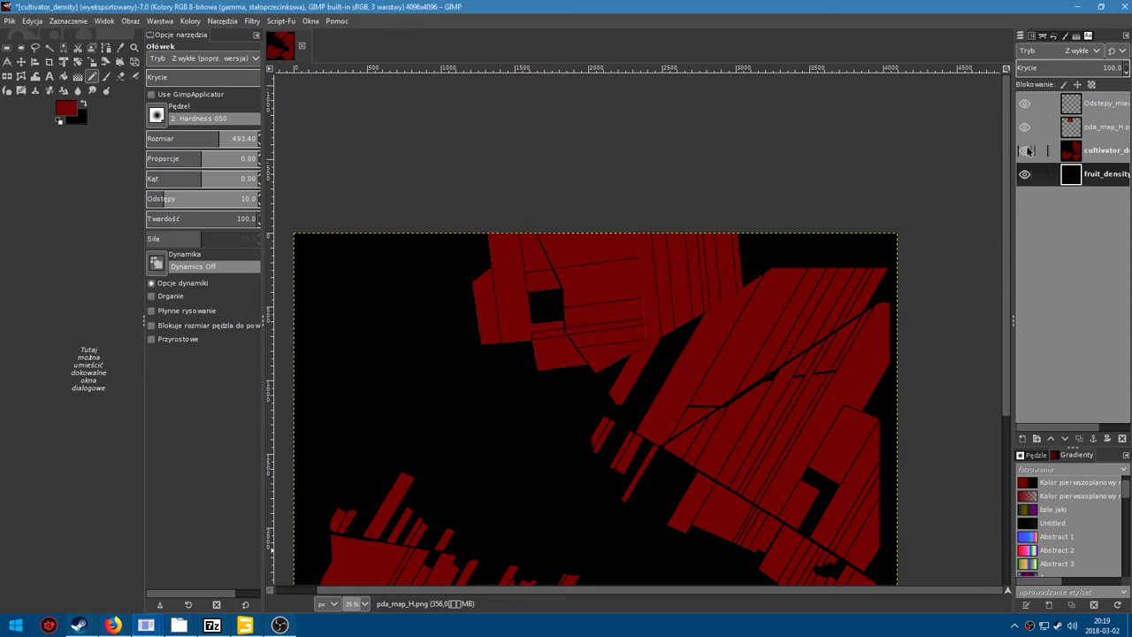
click(1080, 151)
click(1024, 150)
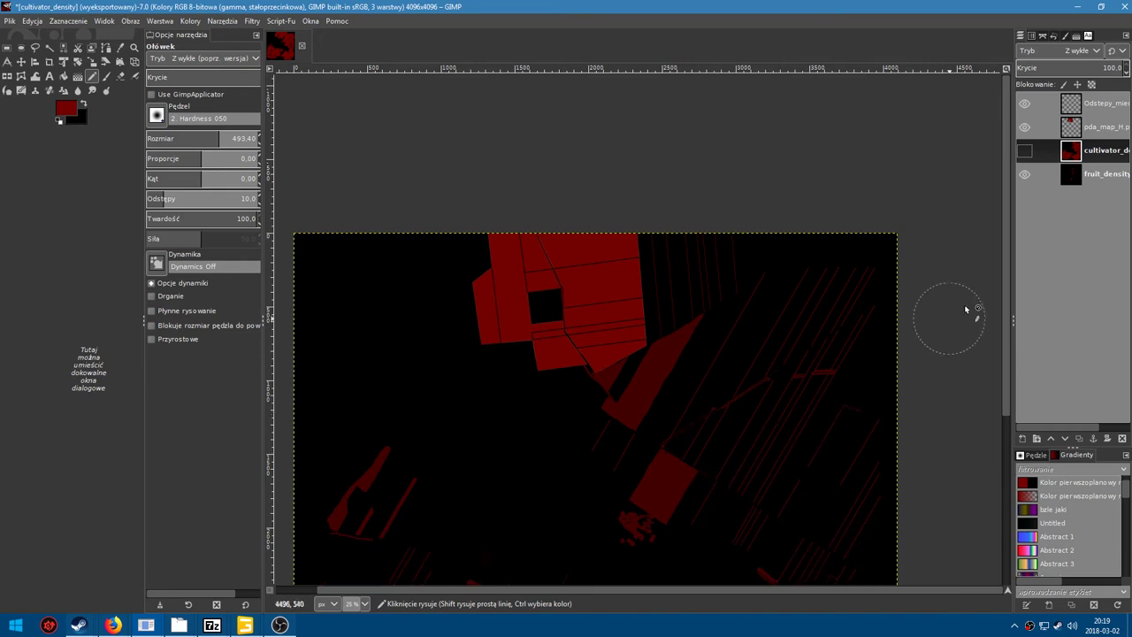
click(1026, 127)
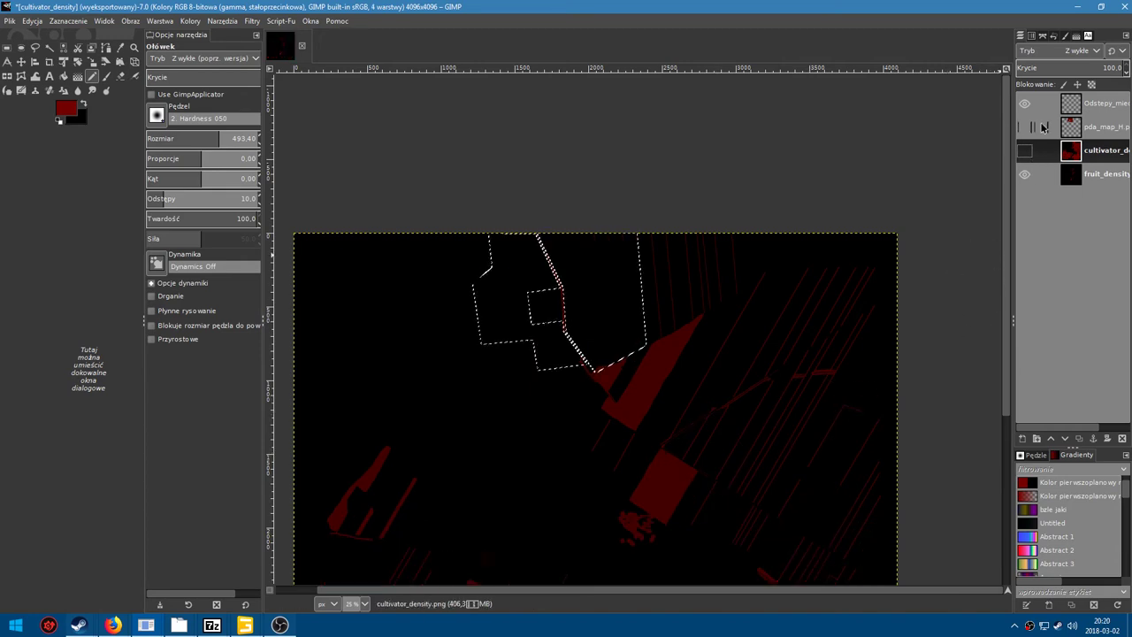
drag(1073, 153, 1077, 200)
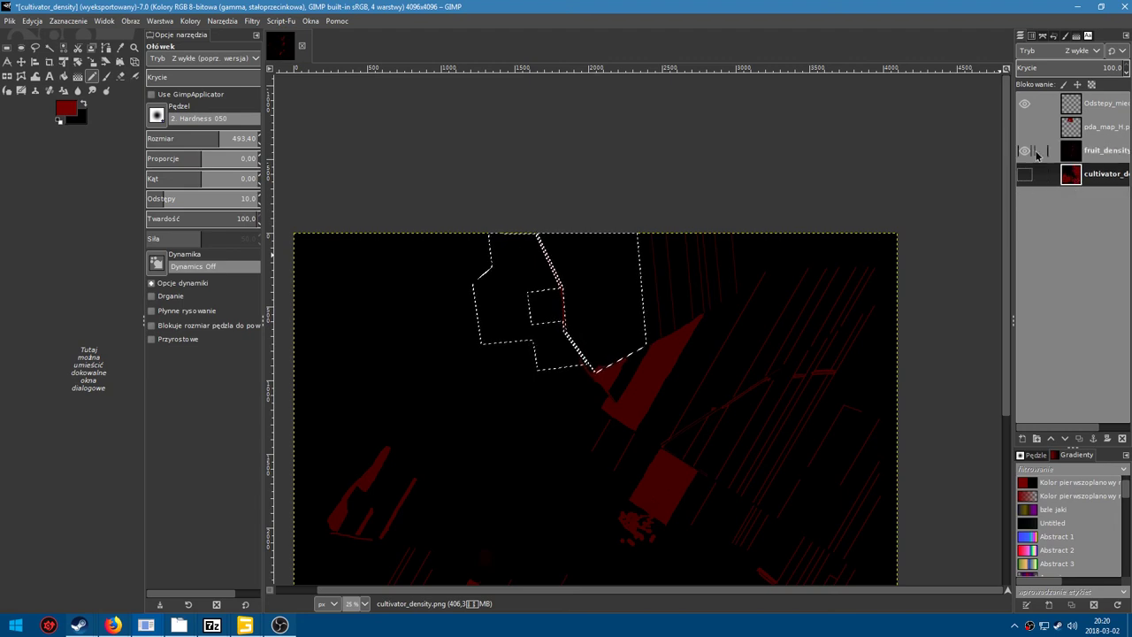
click(1024, 151)
click(1024, 151)
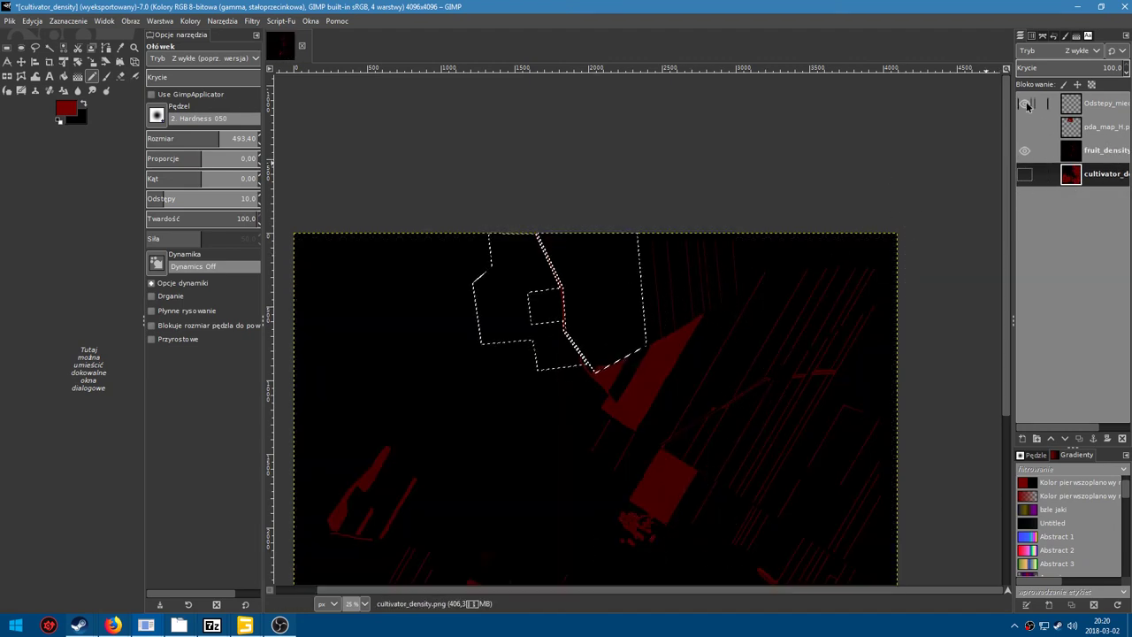
click(1087, 107)
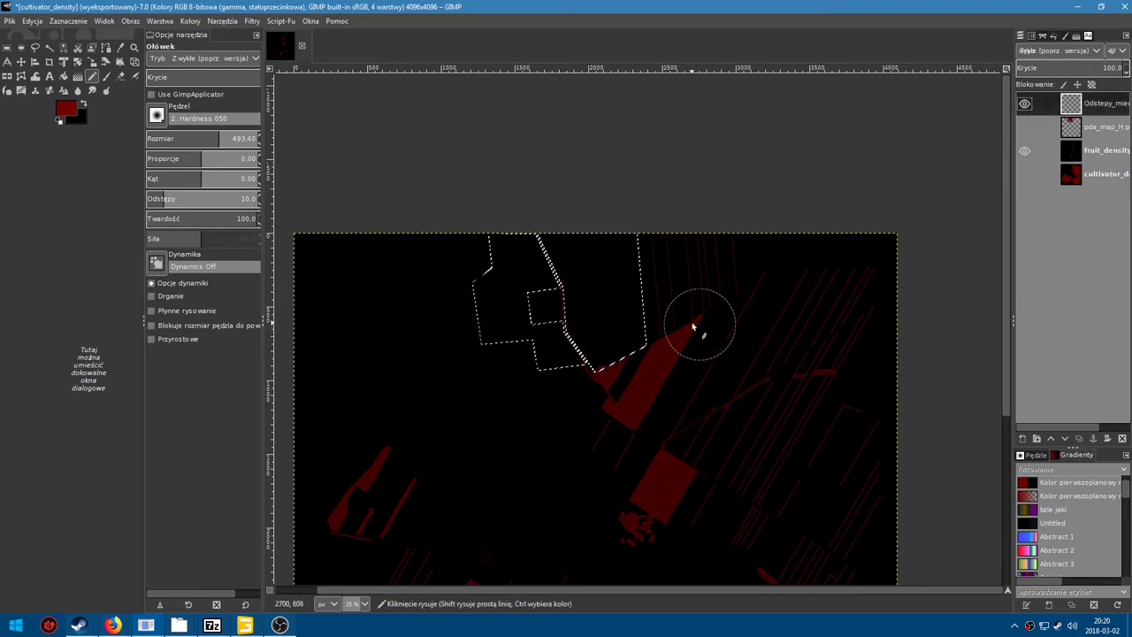
Show the Odstepy_maska path, try filling it dark red, then undo the fill.
scroll(623, 339, up, 5)
scroll(581, 328, down, 1)
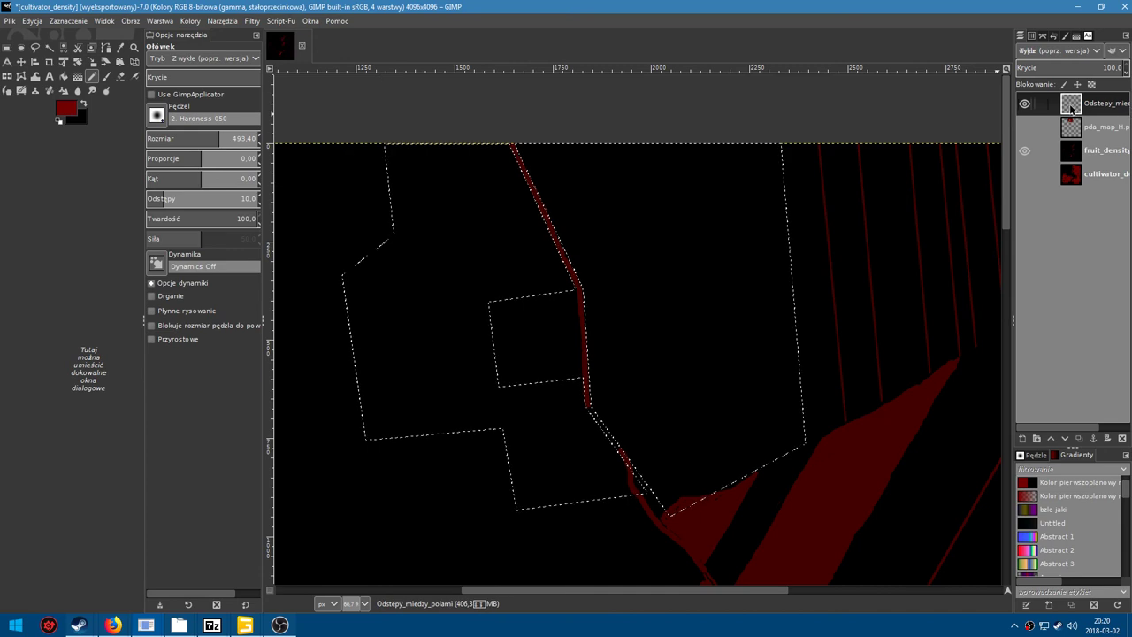
click(1053, 39)
double_click(1066, 73)
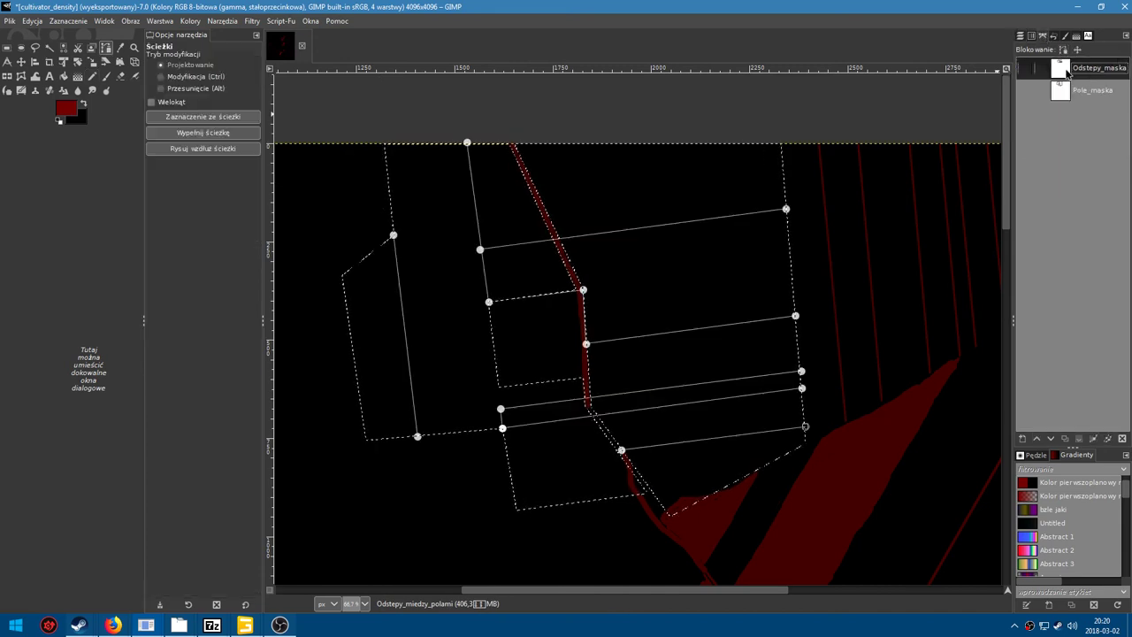
click(203, 132)
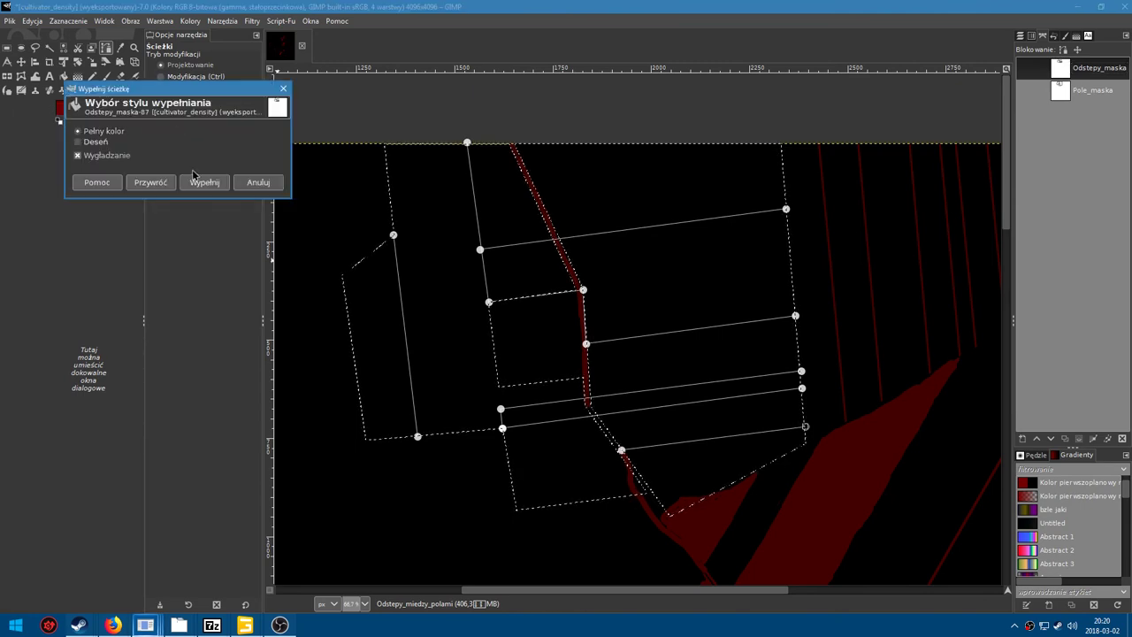
click(194, 180)
scroll(730, 253, up, 2)
scroll(729, 254, down, 2)
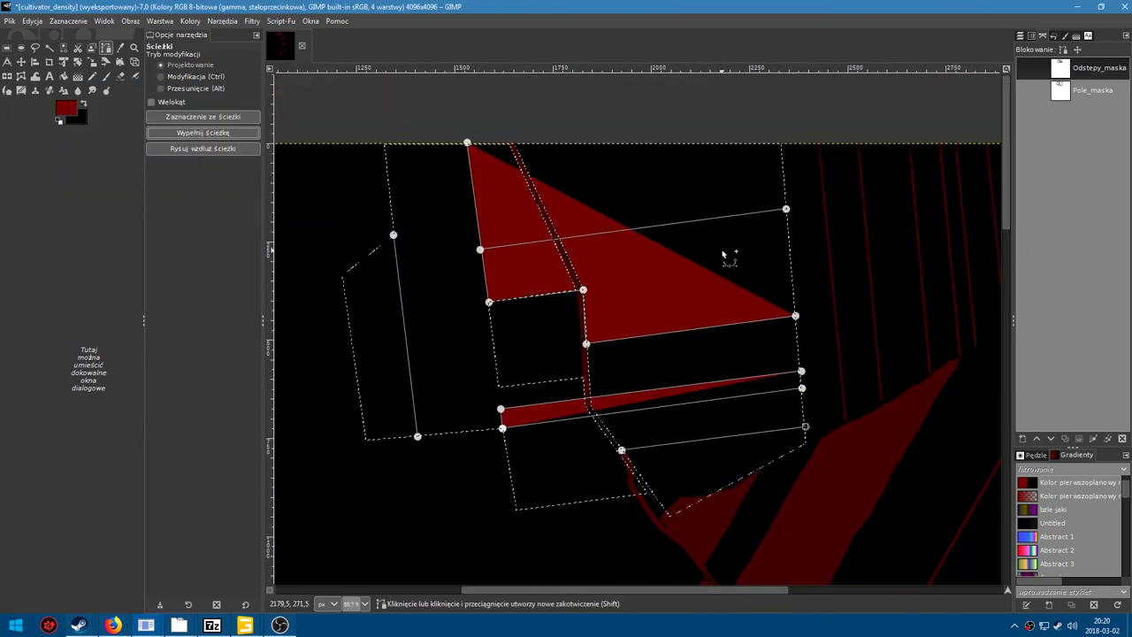
key(ctrl+z)
Stroke the Odstepy_maska path as 5 px dark red lines.
scroll(710, 283, up, 1)
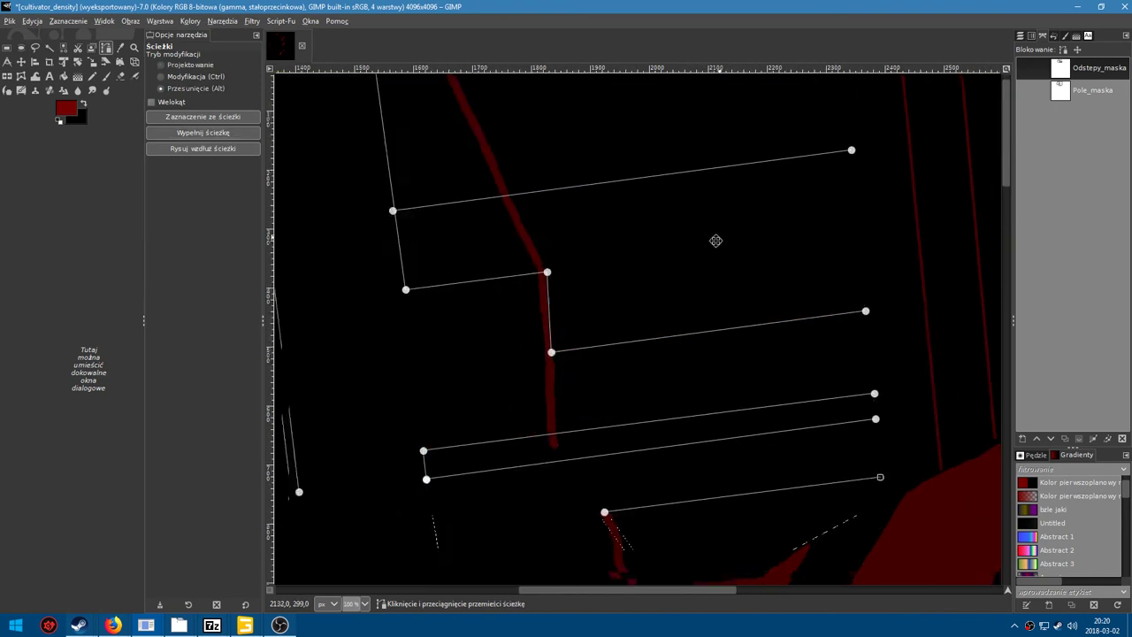
scroll(747, 221, down, 1)
scroll(593, 248, up, 1)
scroll(584, 265, up, 1)
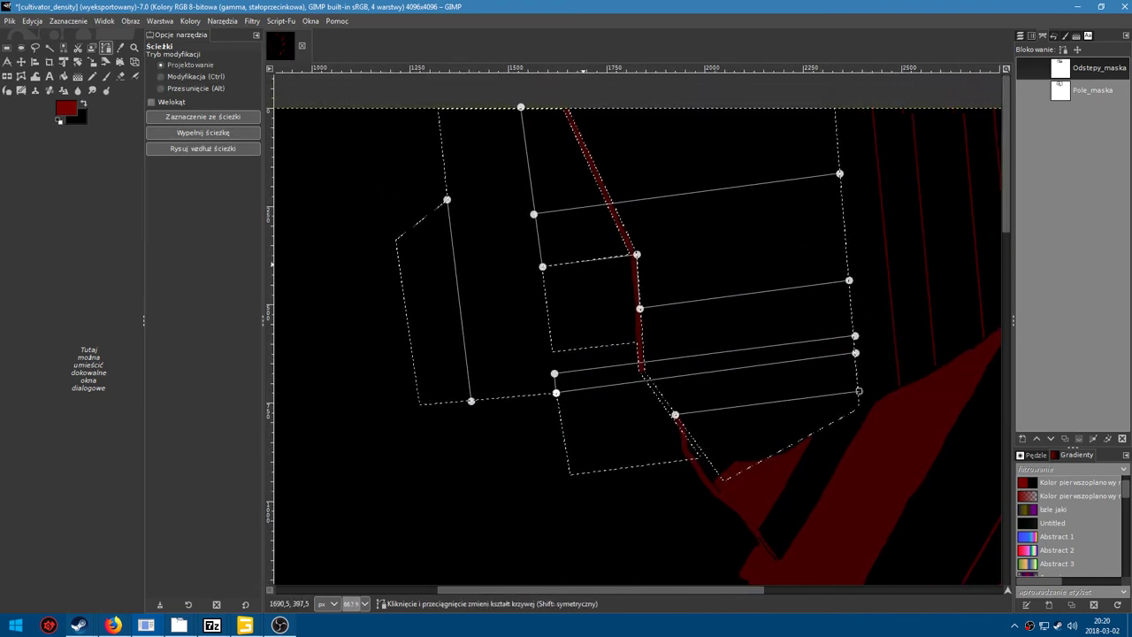
click(193, 149)
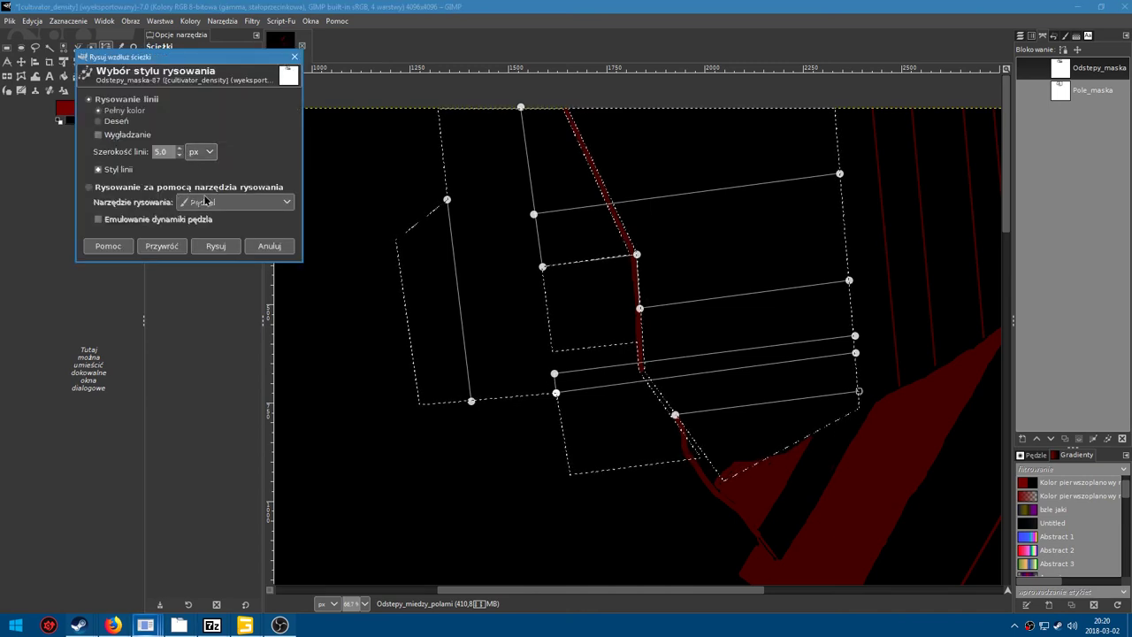
click(213, 247)
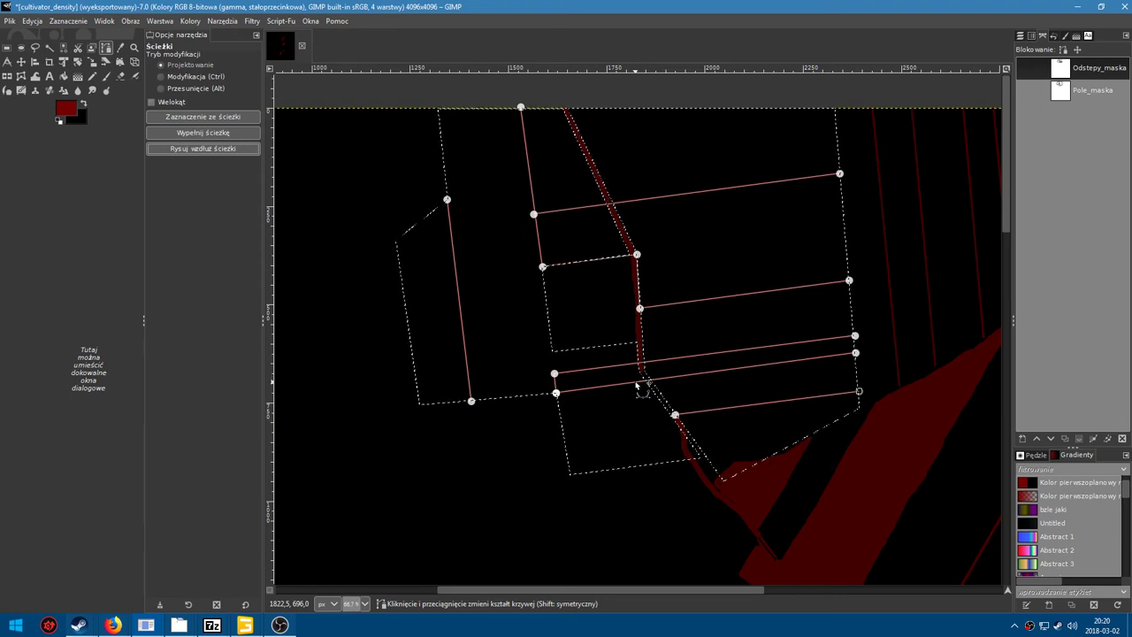
key(r)
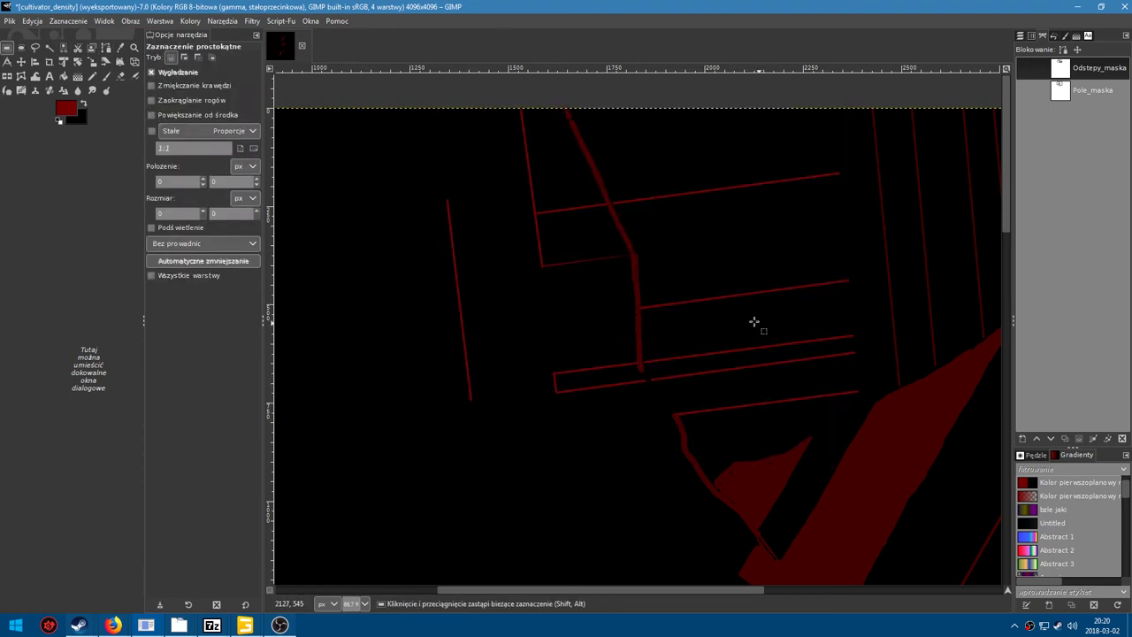
key(1)
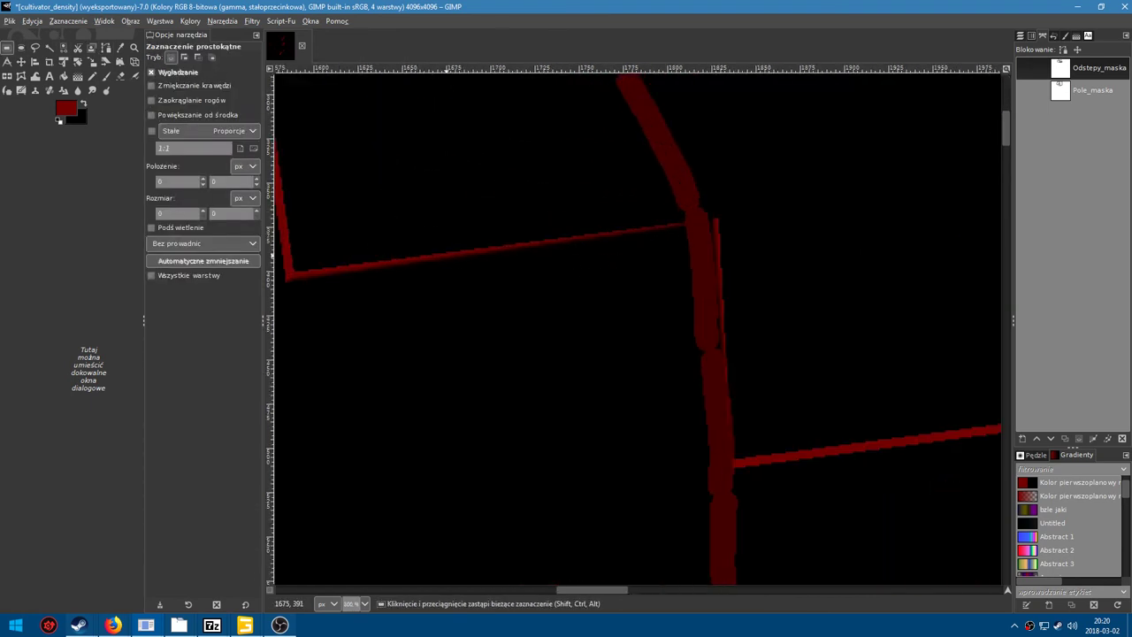
scroll(627, 283, down, 1)
scroll(627, 283, down, 1)
scroll(648, 302, down, 1)
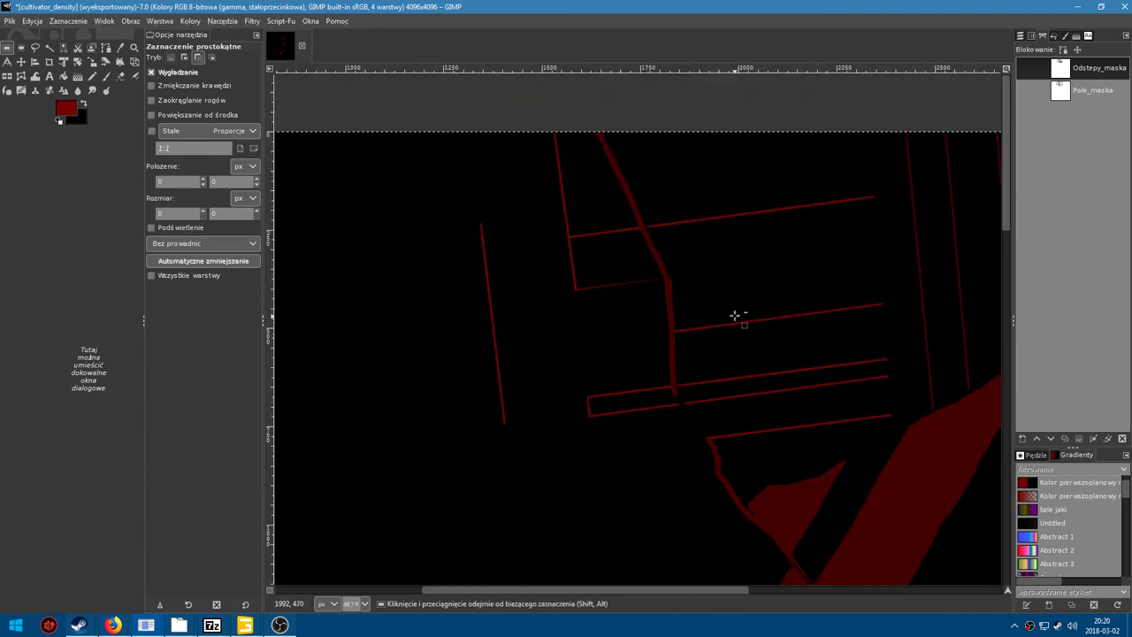
key(ctrl+t)
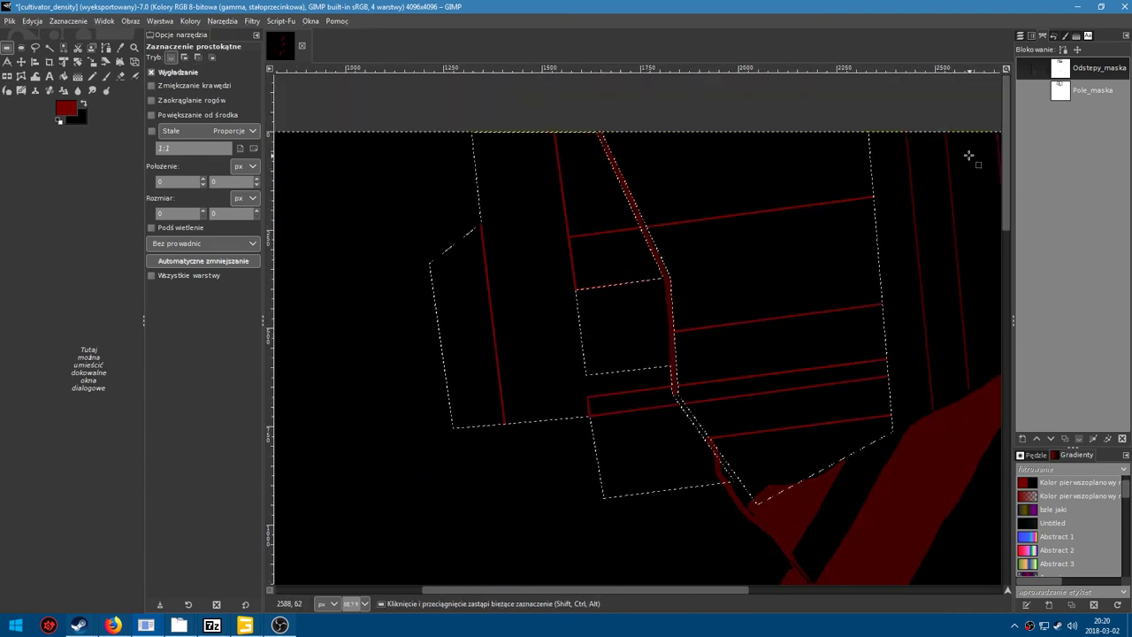
click(801, 246)
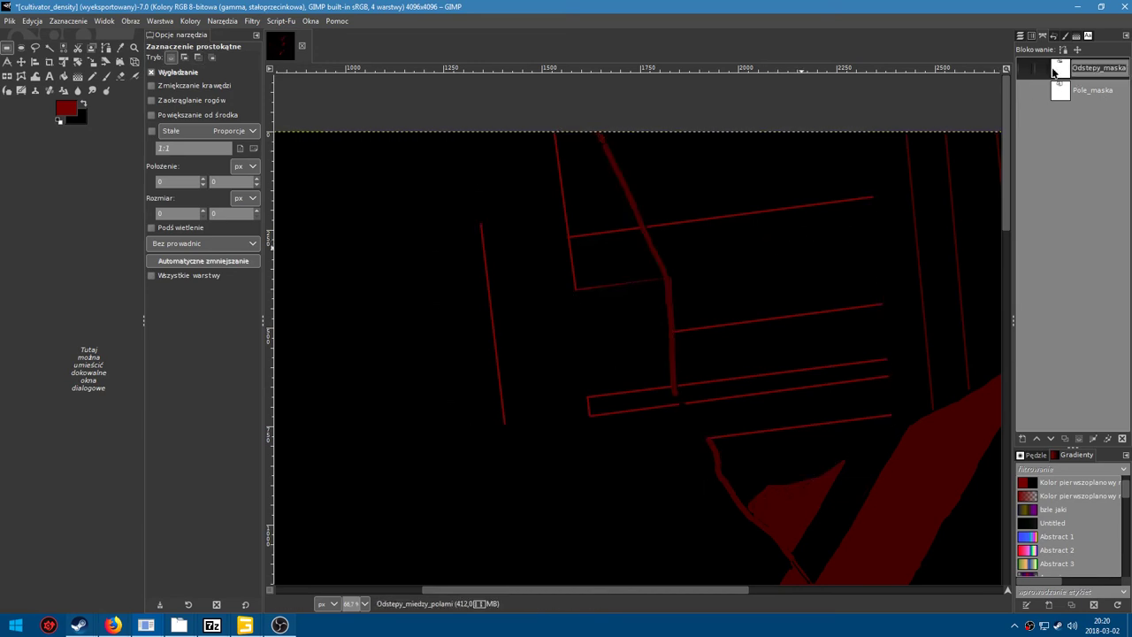
key(b)
click(157, 148)
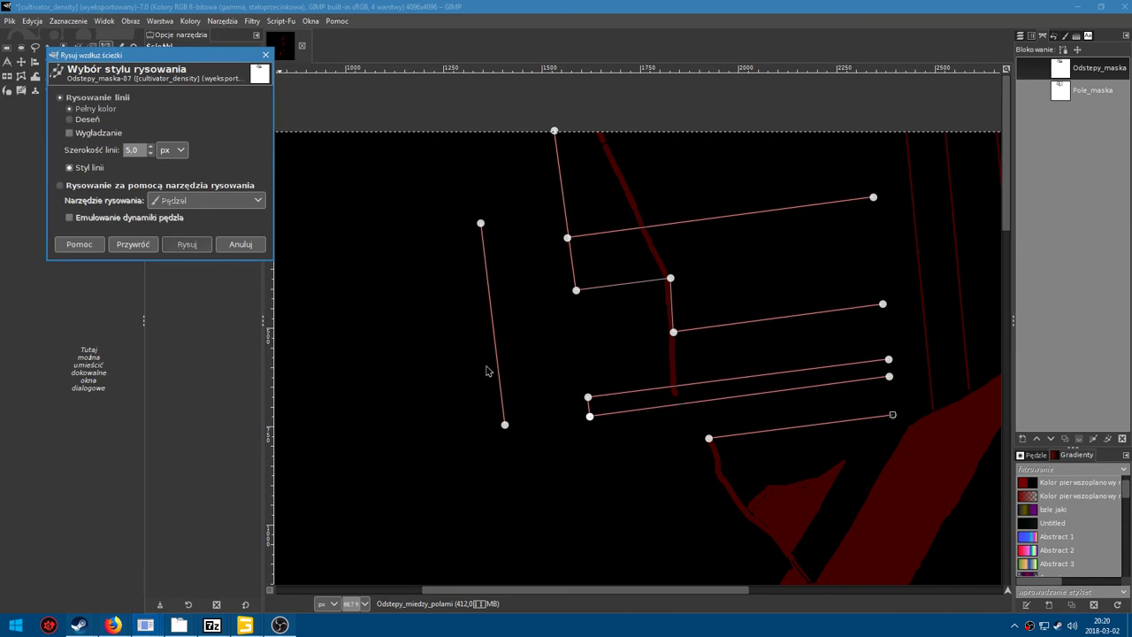
key(Escape)
click(6, 47)
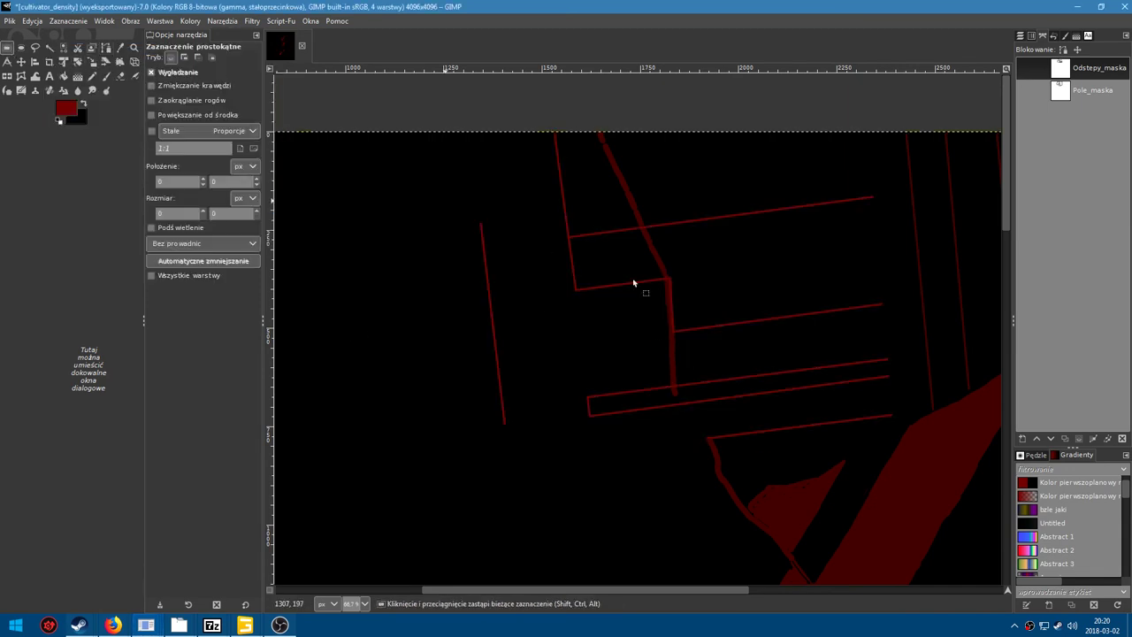
scroll(700, 341, up, 1)
scroll(672, 327, down, 1)
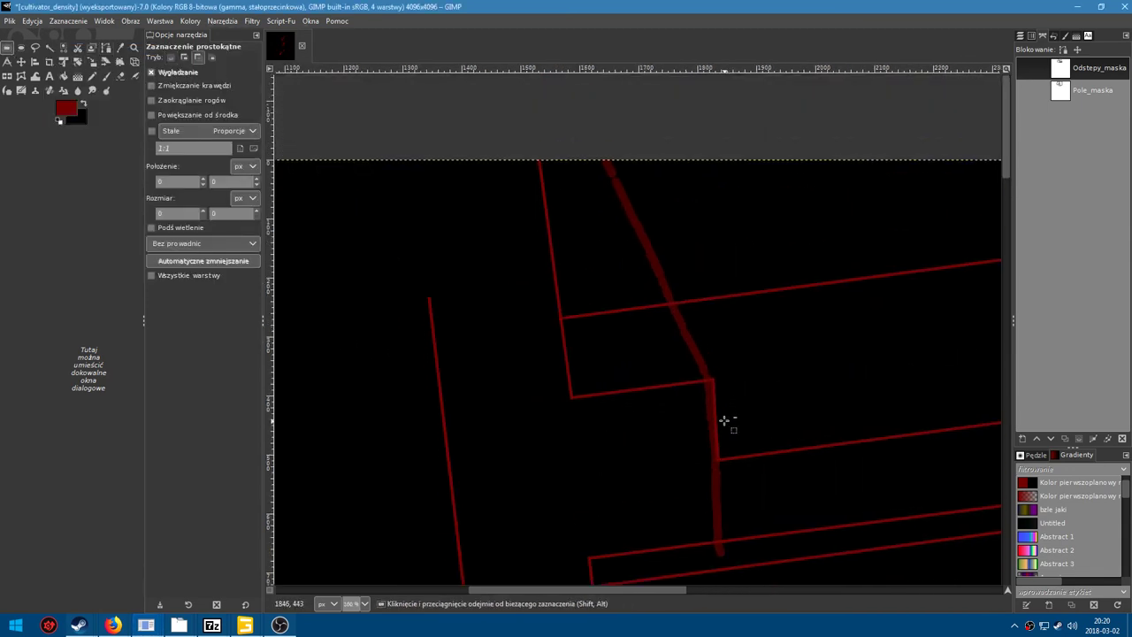
scroll(728, 422, down, 1)
scroll(732, 449, down, 1)
scroll(581, 301, down, 1)
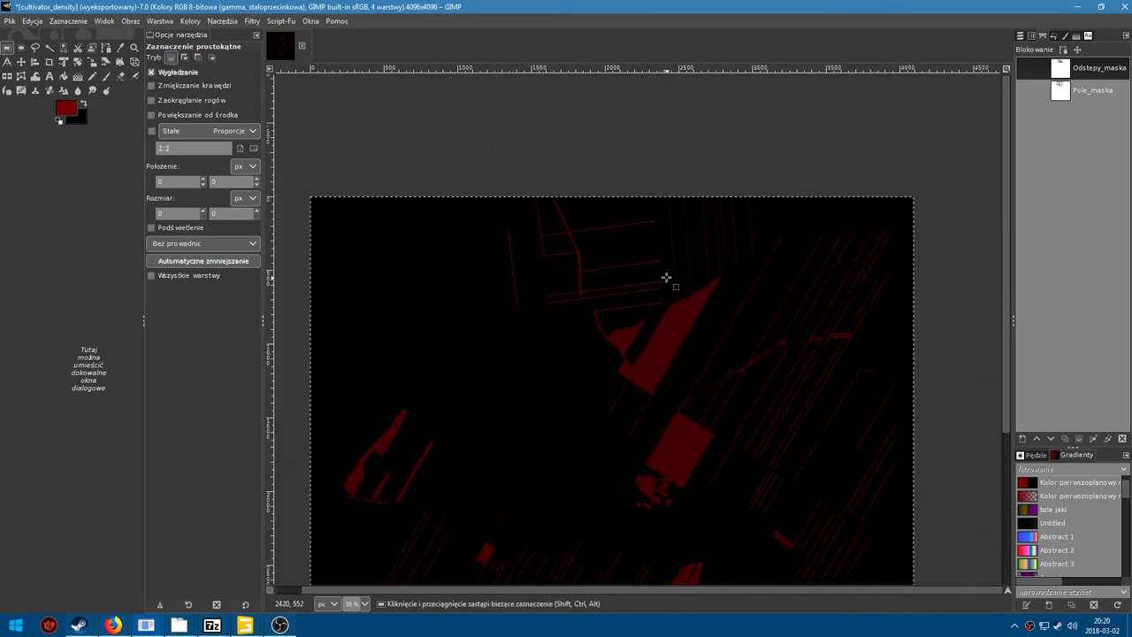
Export the map over fruit_density.png in the TUTORIAL folder, replacing the existing file.
click(10, 21)
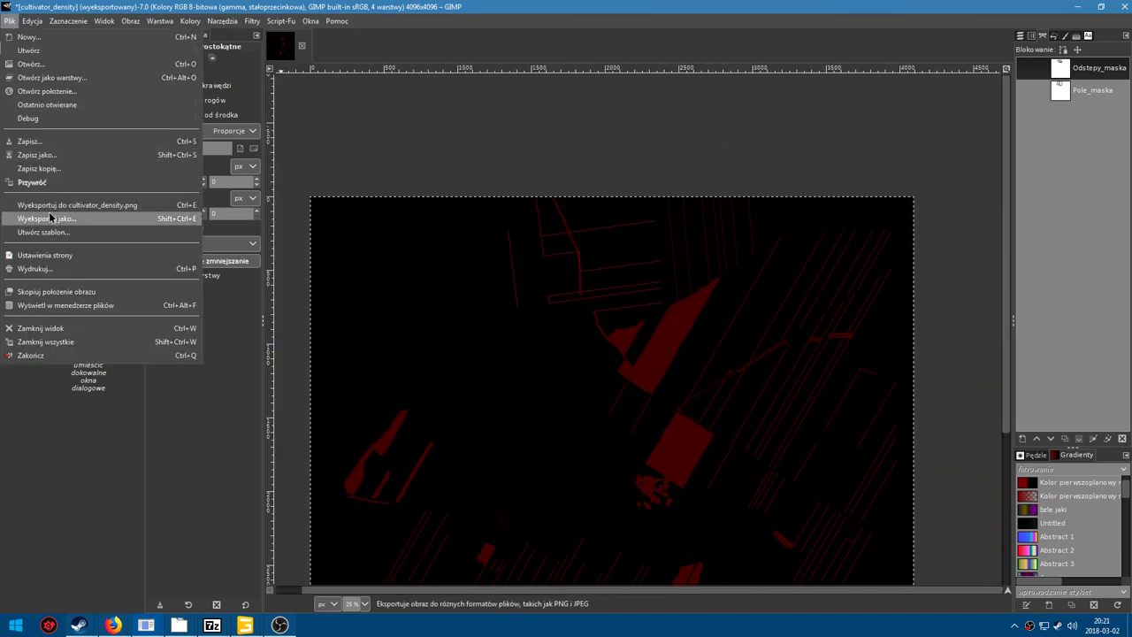
click(48, 210)
double_click(259, 226)
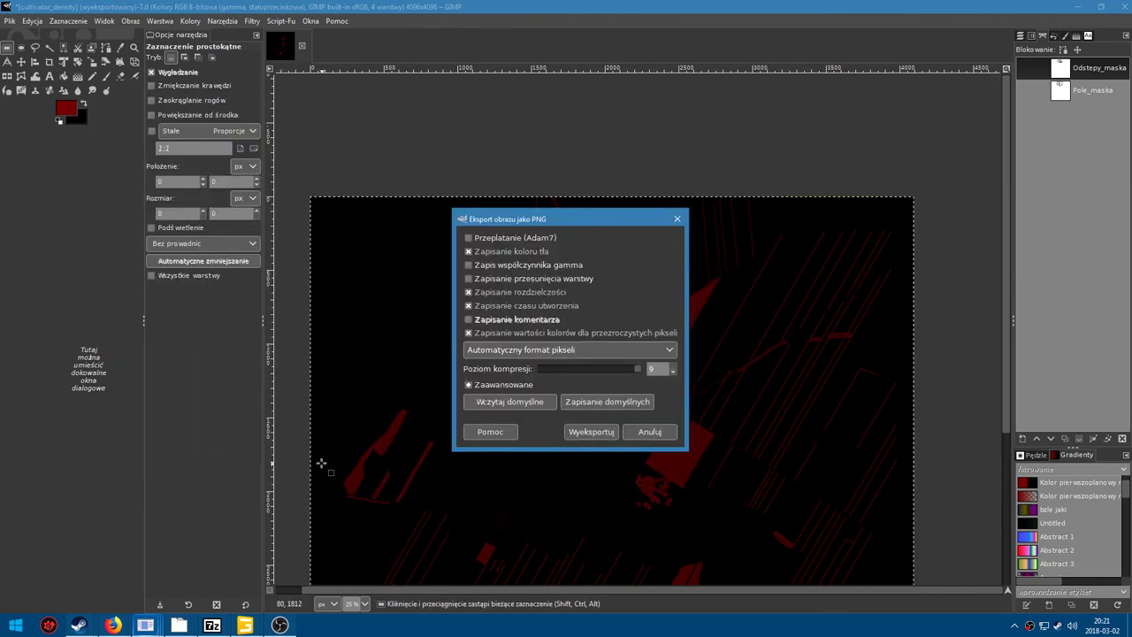
click(598, 433)
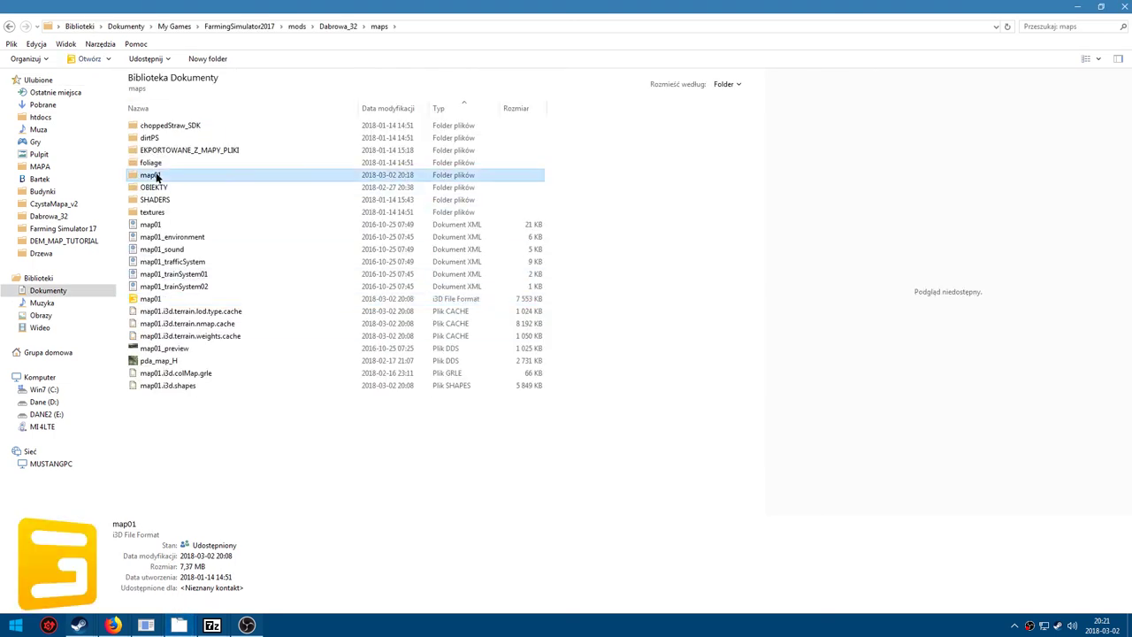
Paste the new fruit_density.png into map01, replacing the old one.
key(ctrl+v)
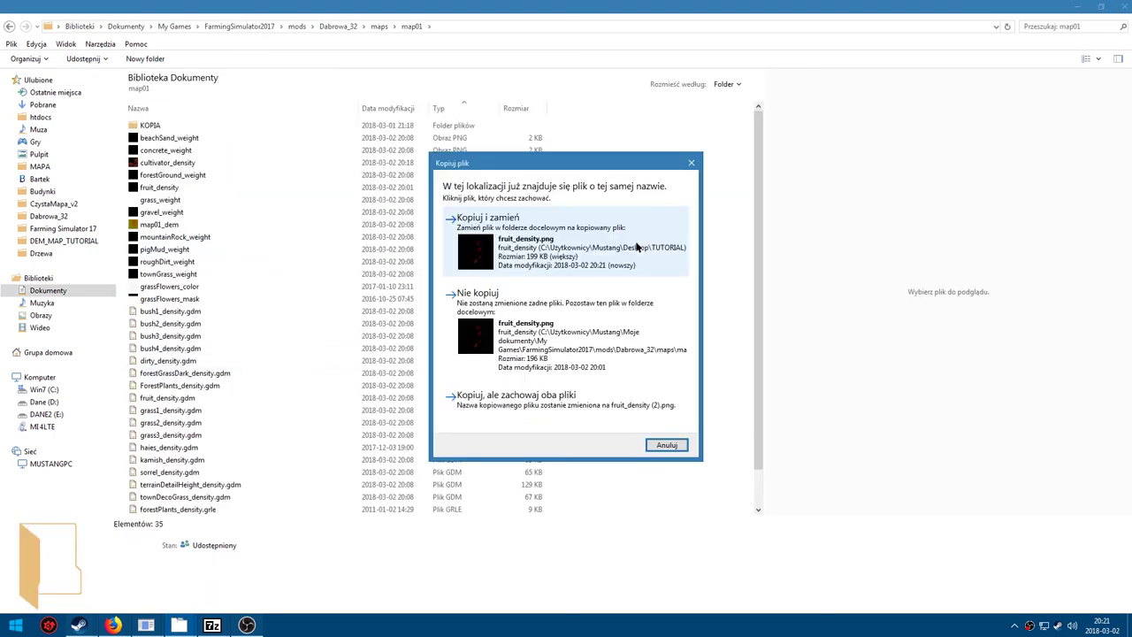
click(623, 231)
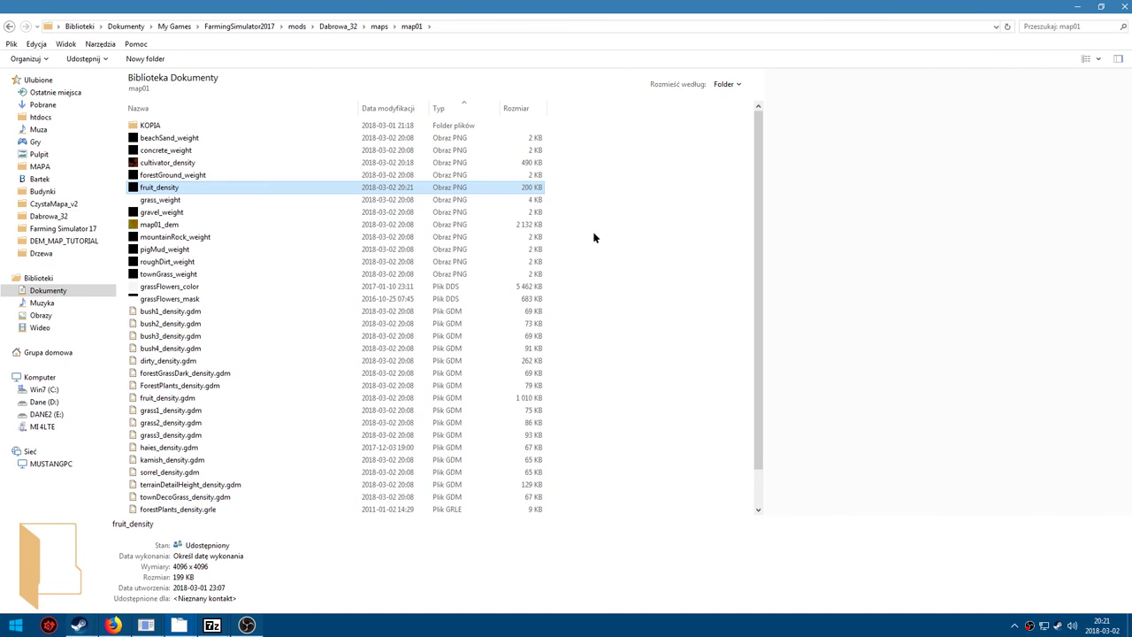
click(160, 187)
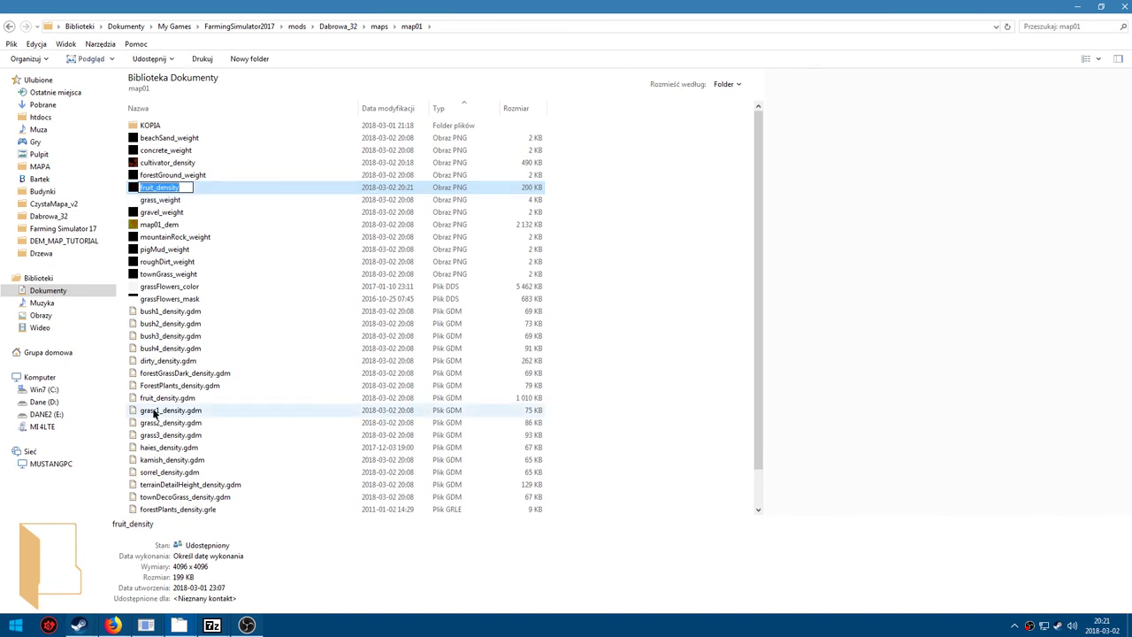
Delete fruit_density.gdm, then open map01.i3d from the maps folder.
click(176, 399)
key(Delete)
key(Return)
click(377, 28)
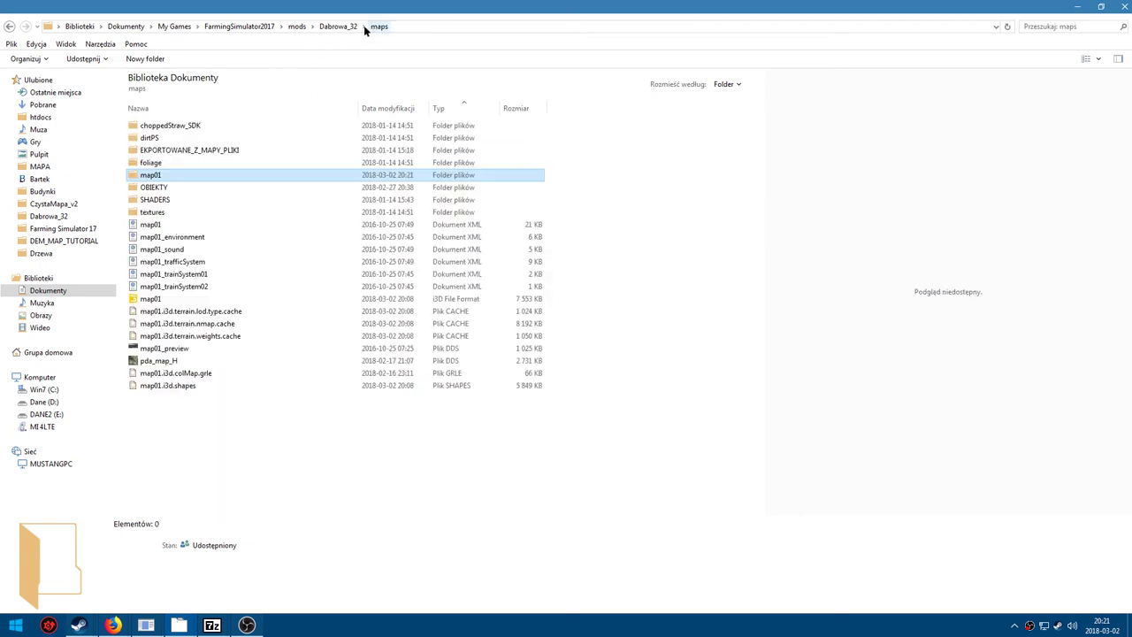
double_click(146, 299)
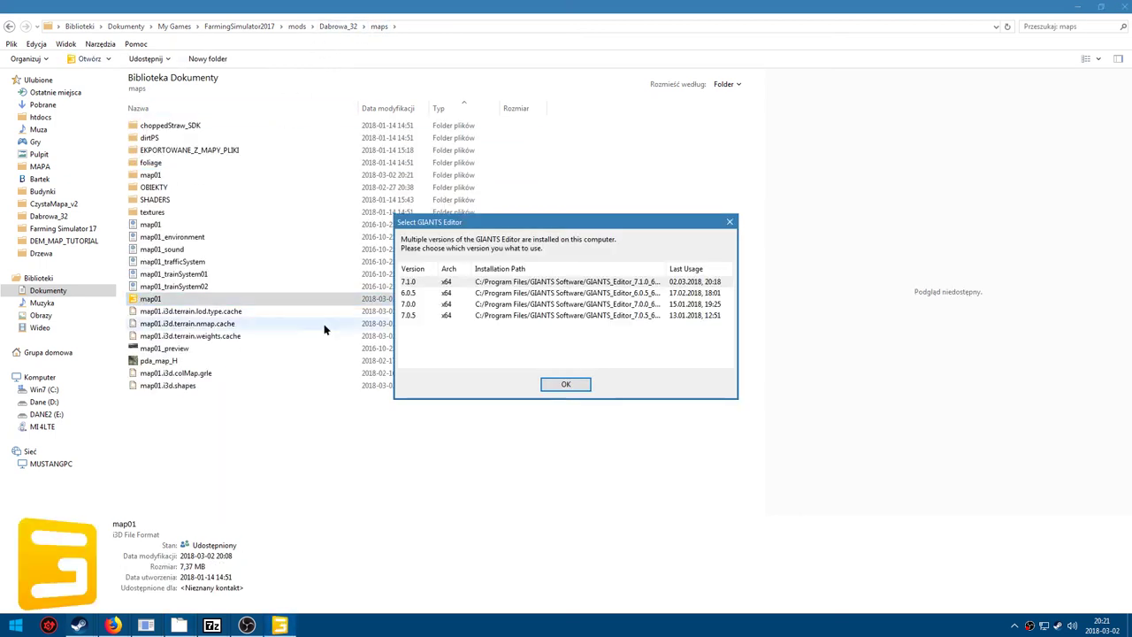
Launch map01 in GIANTS Editor 7.1.0 and fly along the grass gap strips between fields.
click(571, 386)
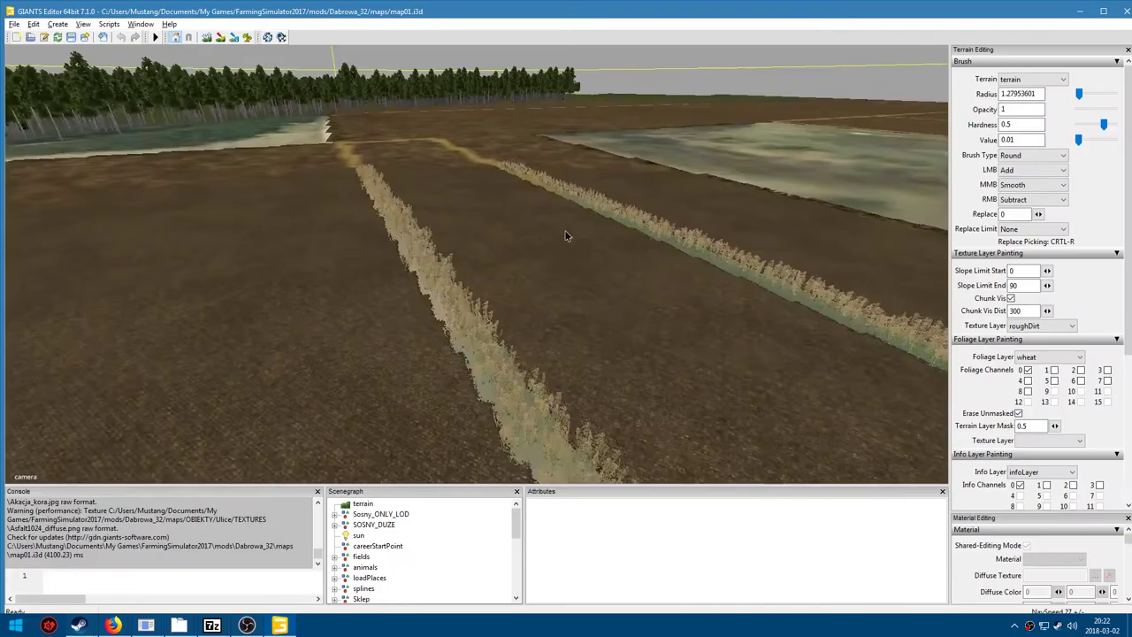
mouse_move(482, 296)
mouse_down()
mouse_move(584, 314)
mouse_move(366, 266)
mouse_move(389, 256)
mouse_move(406, 267)
mouse_move(168, 253)
mouse_move(493, 318)
mouse_move(538, 319)
mouse_move(557, 305)
mouse_move(550, 282)
mouse_move(704, 308)
mouse_move(573, 308)
mouse_move(503, 262)
mouse_move(566, 235)
mouse_move(493, 331)
mouse_move(410, 313)
mouse_move(349, 320)
mouse_move(379, 313)
mouse_move(440, 352)
mouse_move(501, 352)
mouse_move(210, 589)
mouse_up()
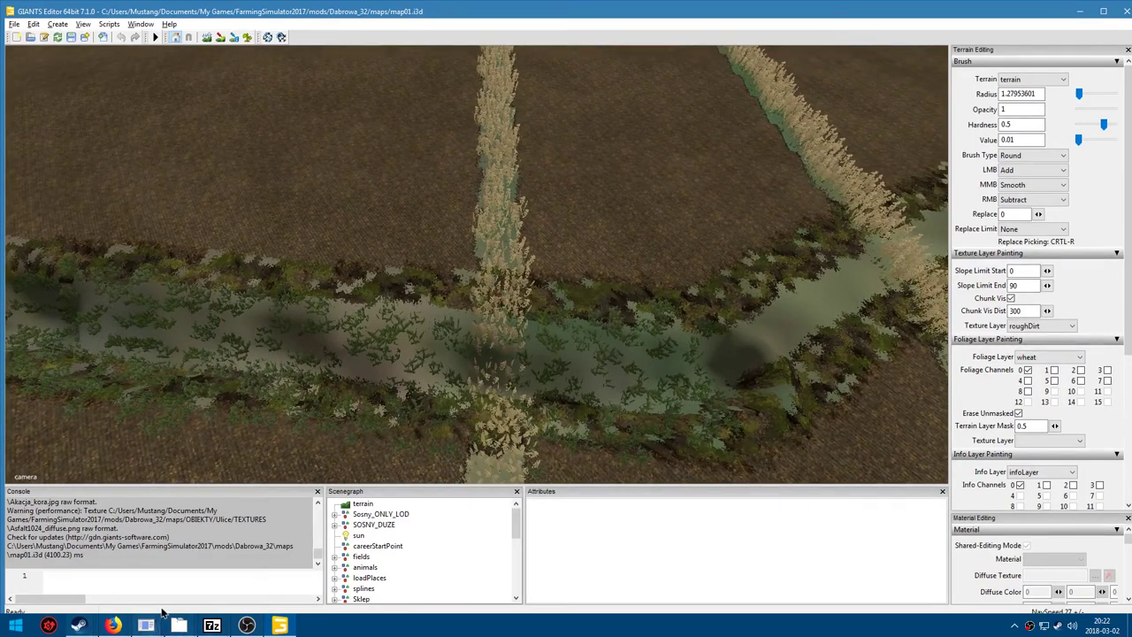
click(146, 625)
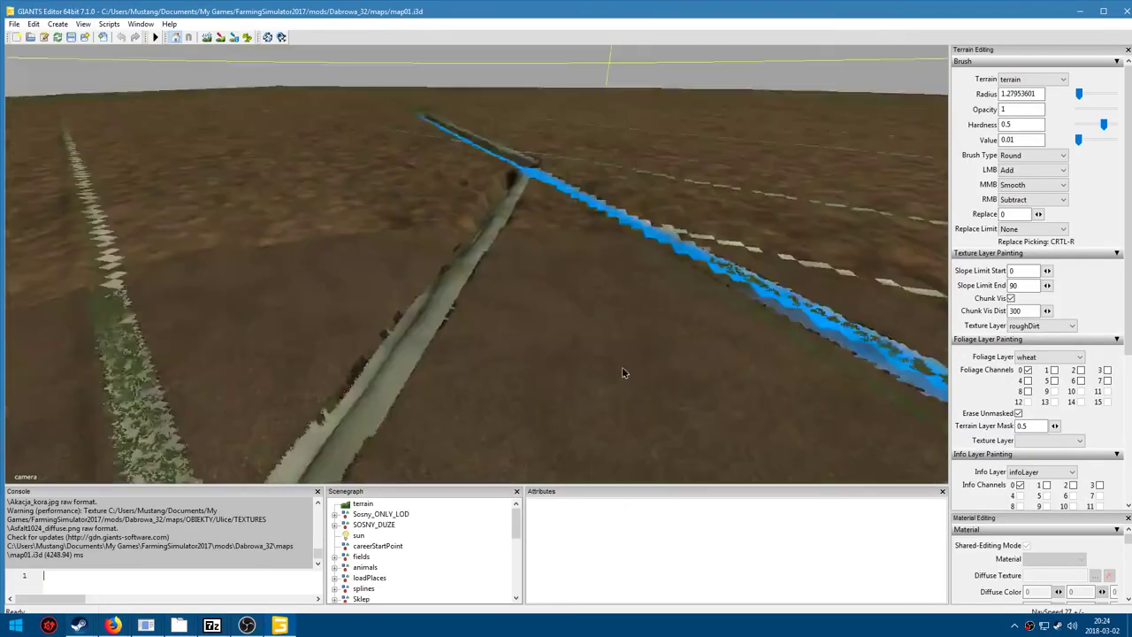
mouse_move(622, 372)
mouse_down()
mouse_move(396, 294)
mouse_move(487, 332)
mouse_up()
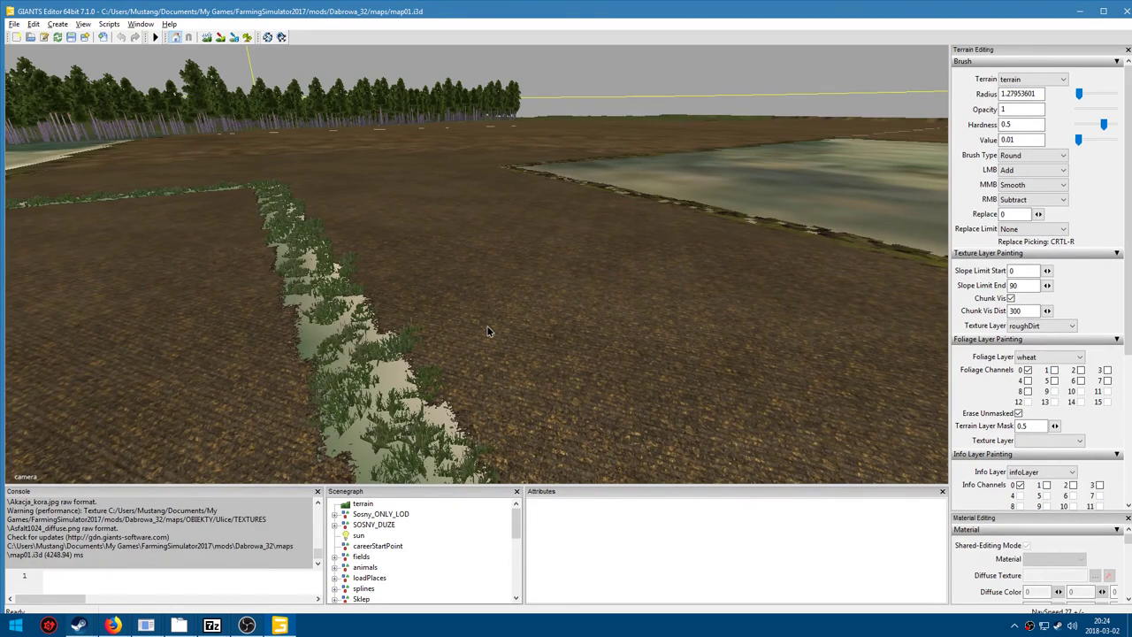
mouse_move(500, 352)
mouse_down()
mouse_move(471, 387)
mouse_move(460, 220)
mouse_move(449, 328)
mouse_move(462, 311)
mouse_move(462, 346)
mouse_move(519, 335)
mouse_up()
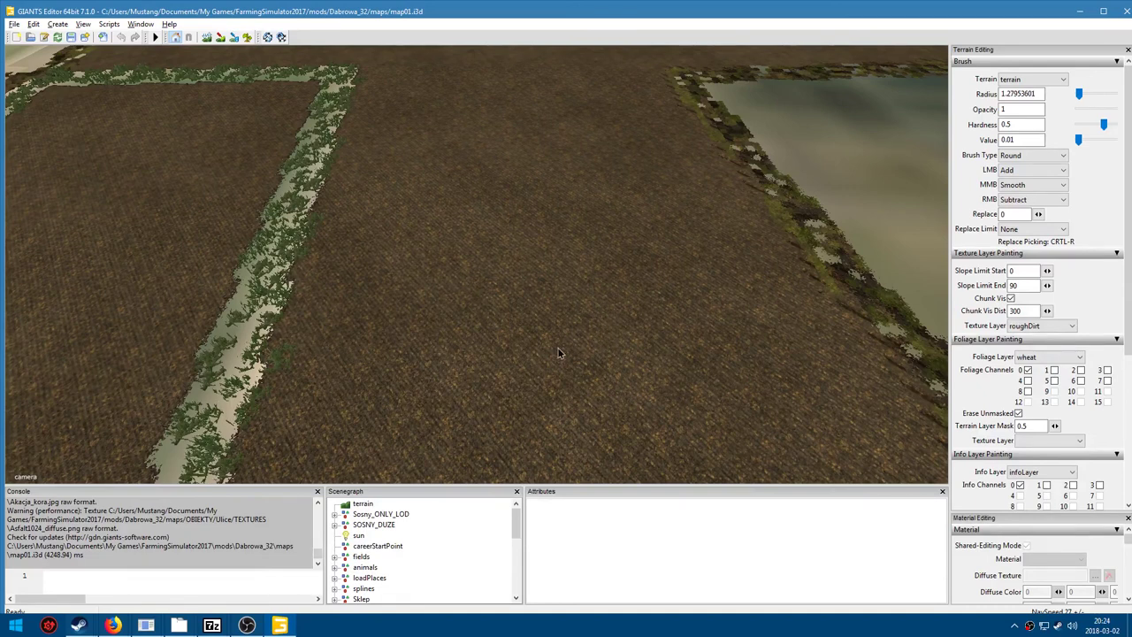
mouse_move(500, 346)
mouse_down()
mouse_move(402, 267)
mouse_move(411, 245)
mouse_move(411, 321)
mouse_move(438, 356)
mouse_move(462, 354)
mouse_move(487, 395)
mouse_move(483, 446)
mouse_move(586, 391)
mouse_move(692, 414)
mouse_move(600, 387)
mouse_move(709, 283)
mouse_move(544, 279)
mouse_move(642, 283)
mouse_move(469, 296)
mouse_move(596, 230)
mouse_move(688, 246)
mouse_move(652, 265)
mouse_move(670, 268)
mouse_move(506, 414)
mouse_move(633, 290)
mouse_move(535, 364)
mouse_move(548, 347)
mouse_move(595, 340)
mouse_move(471, 314)
mouse_move(486, 354)
mouse_move(537, 347)
mouse_move(581, 316)
mouse_move(617, 328)
mouse_move(582, 354)
mouse_move(735, 359)
mouse_up()
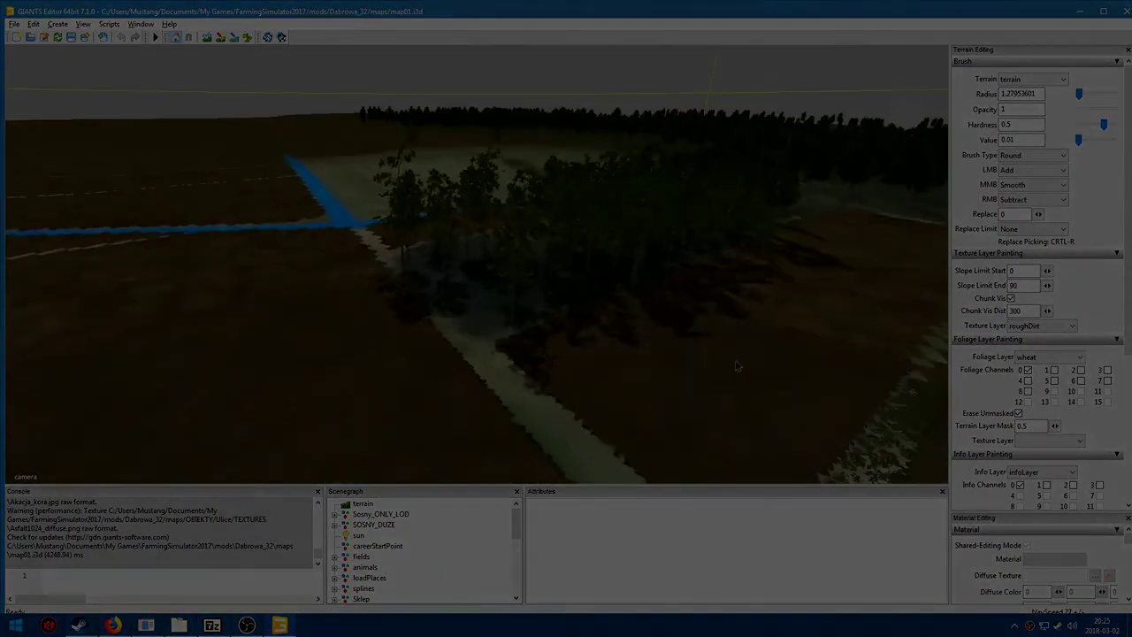